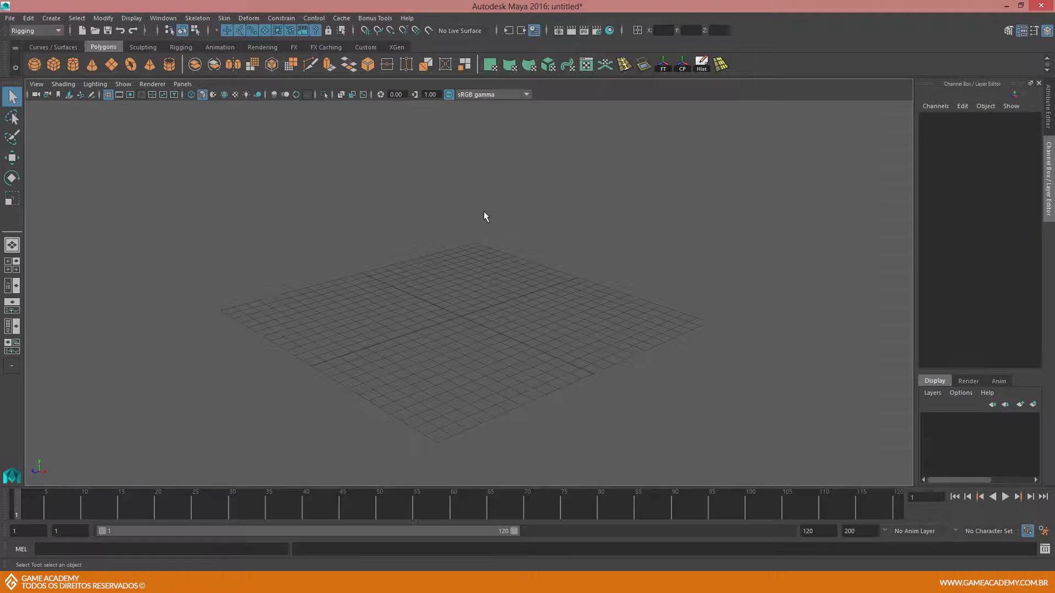
# Create a polygon sphere in the front view and move it to about X -8.06, Y 8.77.
pyautogui.press('space')
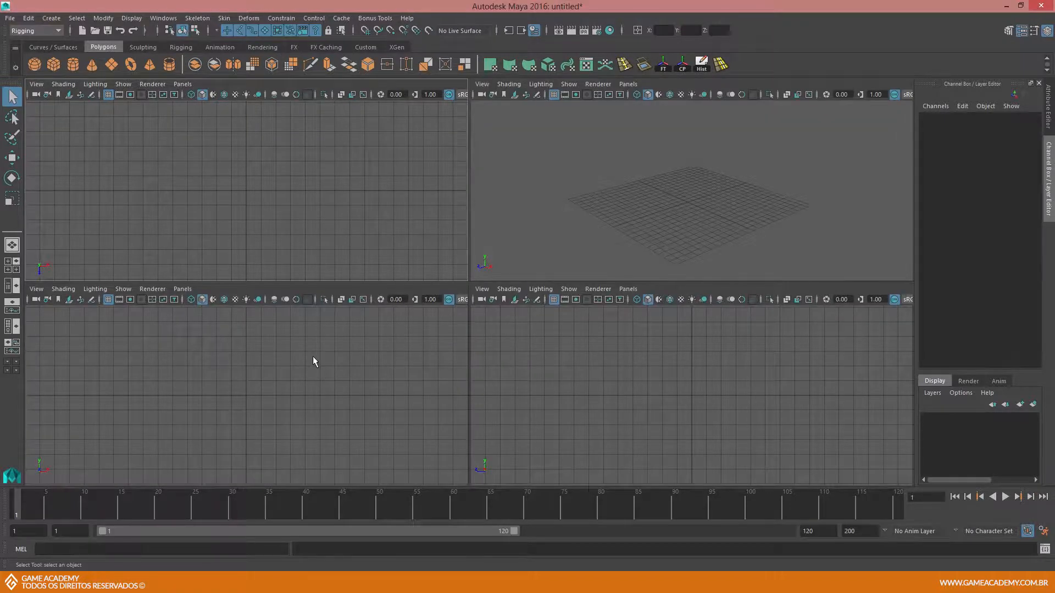
pyautogui.press('space')
pyautogui.keyDown('alt'); pyautogui.moveTo(395, 243); pyautogui.dragTo(375, 407, button='middle'); pyautogui.keyUp('alt')
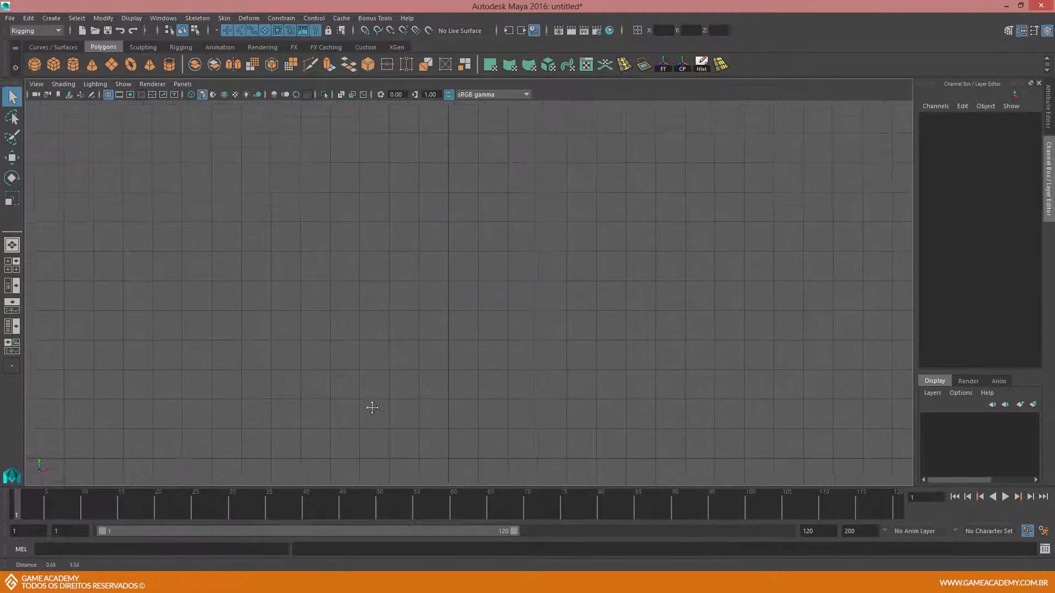
pyautogui.click(34, 65)
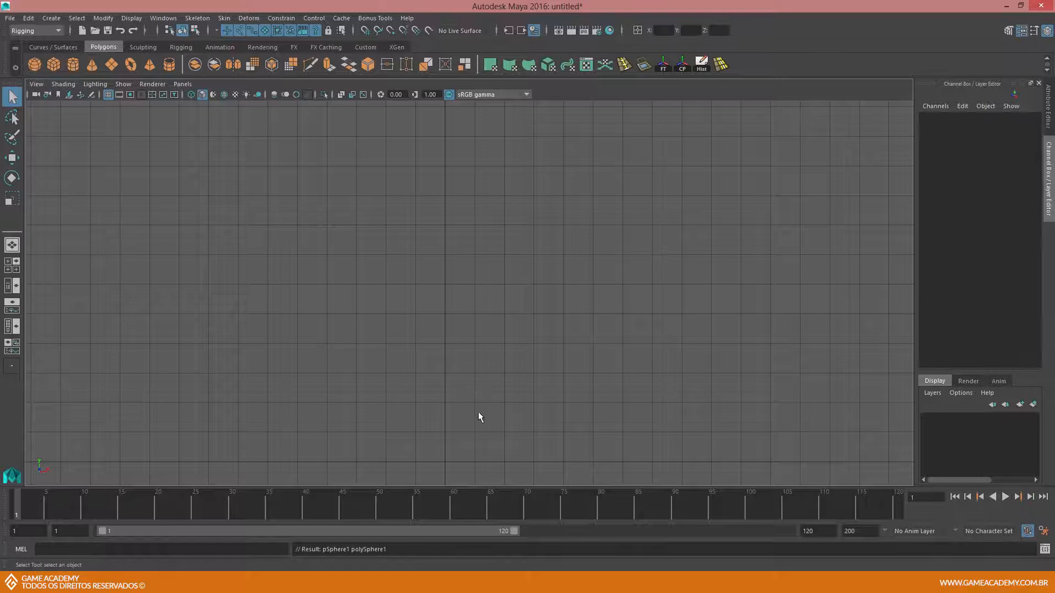
pyautogui.press('w')
pyautogui.moveTo(445, 462); pyautogui.dragTo(141, 209)
pyautogui.keyDown('alt'); pyautogui.moveTo(248, 235); pyautogui.dragTo(247, 245, button='middle'); pyautogui.keyUp('alt')
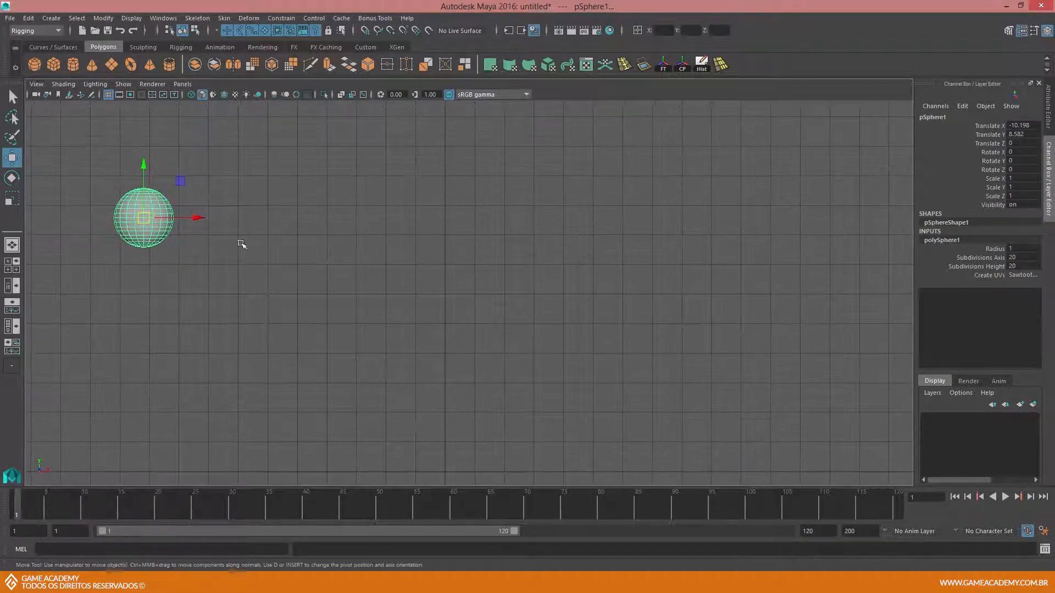
pyautogui.moveTo(143, 218); pyautogui.dragTo(156, 213)
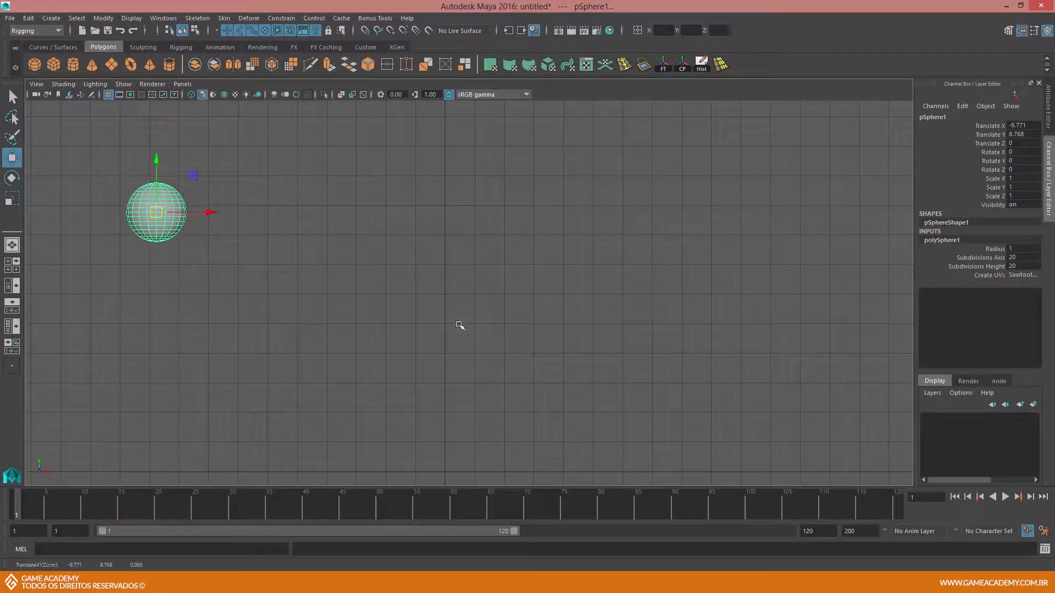
pyautogui.moveTo(209, 213); pyautogui.dragTo(260, 215)
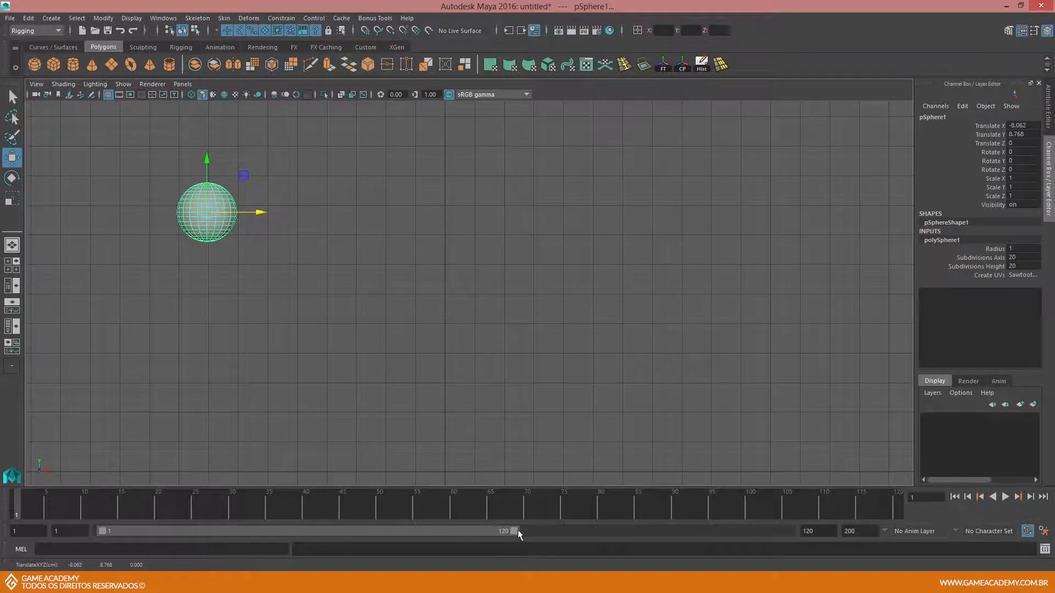
# Shorten the playback range so it ends at frame 30.
pyautogui.moveTo(512, 529); pyautogui.dragTo(196, 478)
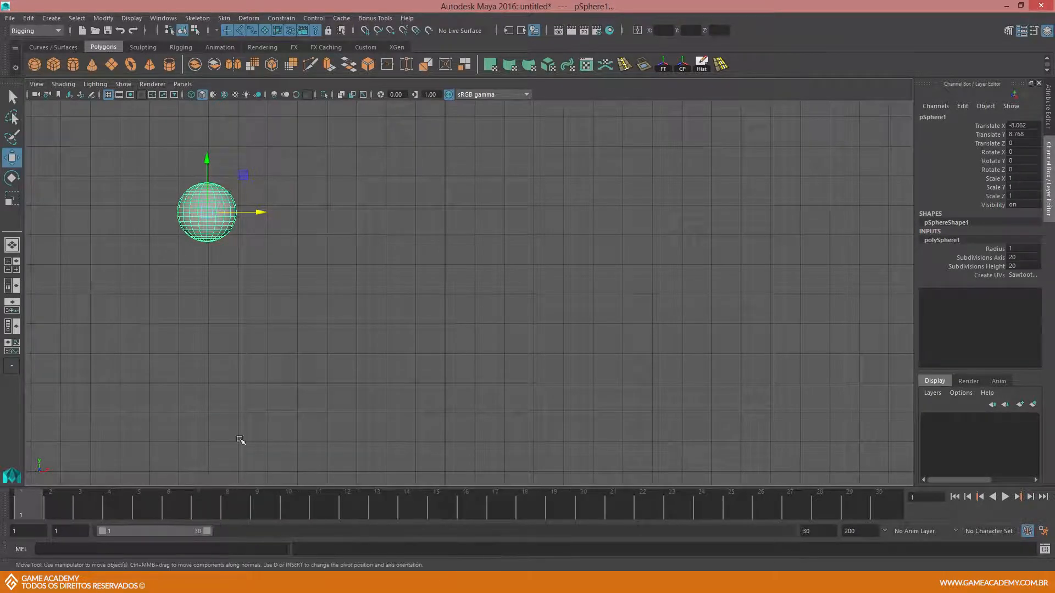
# Raise the sphere to about Y 10.09 and duplicate it, with one sphere below the other at about Y 5.31.
pyautogui.keyDown('alt'); pyautogui.moveTo(286, 258); pyautogui.dragTo(283, 265, button='middle'); pyautogui.keyUp('alt')
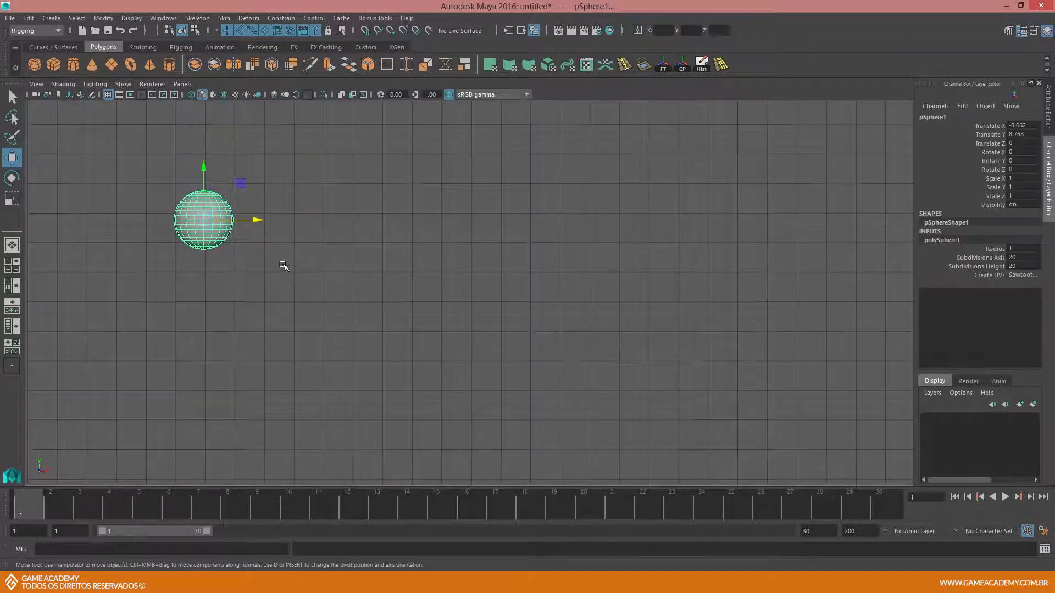
pyautogui.moveTo(204, 168); pyautogui.dragTo(168, 272)
pyautogui.hotkey('ctrl', 'd')
pyautogui.keyDown('alt'); pyautogui.moveTo(214, 246); pyautogui.dragTo(209, 277, button='middle'); pyautogui.keyUp('alt')
# Animate the upper sphere with a key at frame 1 and another at frame 14, moved along X to about 7.
pyautogui.press('q')
pyautogui.click(200, 216)
pyautogui.press('w')
pyautogui.press('s')
pyautogui.moveTo(42, 502); pyautogui.dragTo(339, 513)
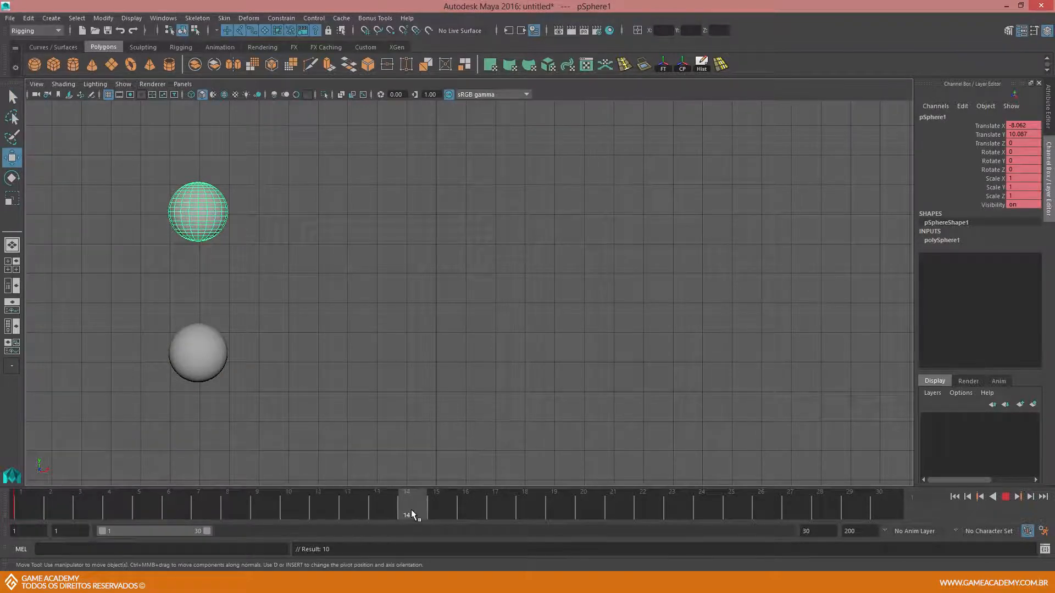
pyautogui.moveTo(249, 212); pyautogui.dragTo(696, 212)
pyautogui.press('s')
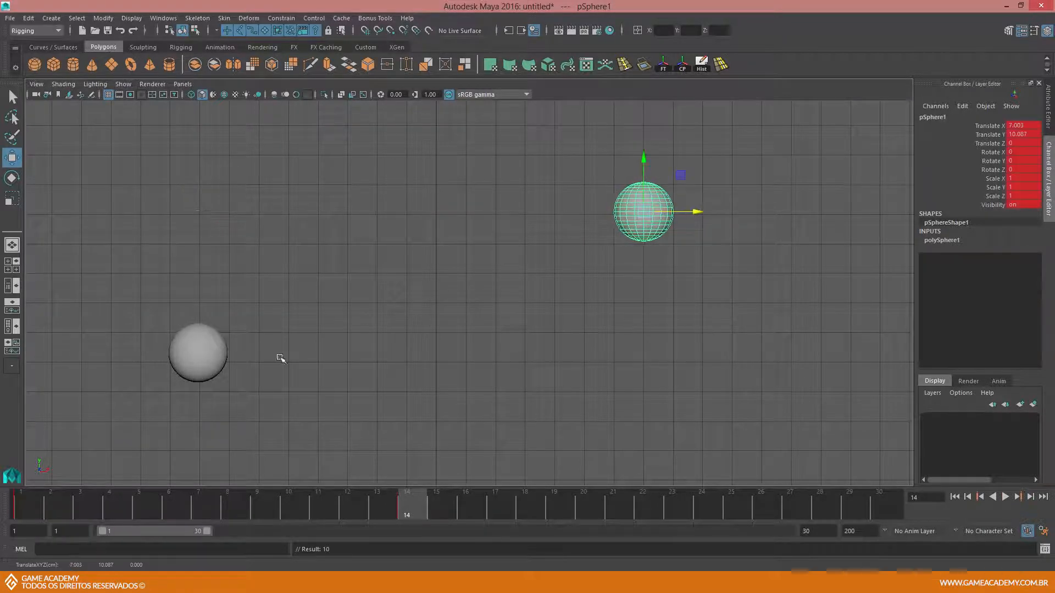
# Animate the lower sphere with a key at frame 1 and another at frame 14, moved along X to about 7.
pyautogui.click(193, 361)
pyautogui.click(22, 505)
pyautogui.press('s')
pyautogui.click(411, 494)
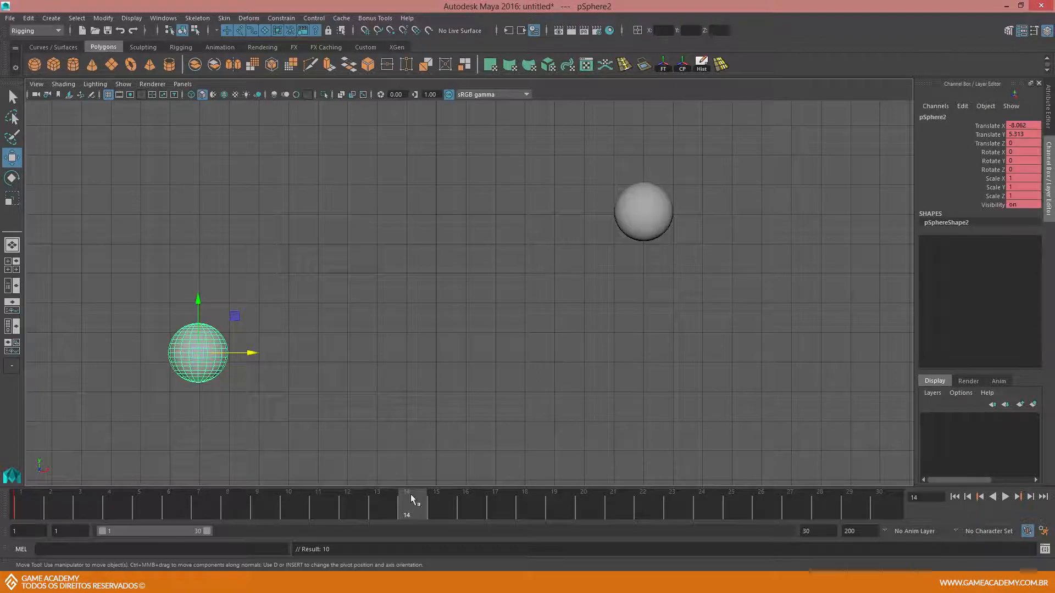
pyautogui.moveTo(250, 353); pyautogui.dragTo(699, 350)
pyautogui.press('s')
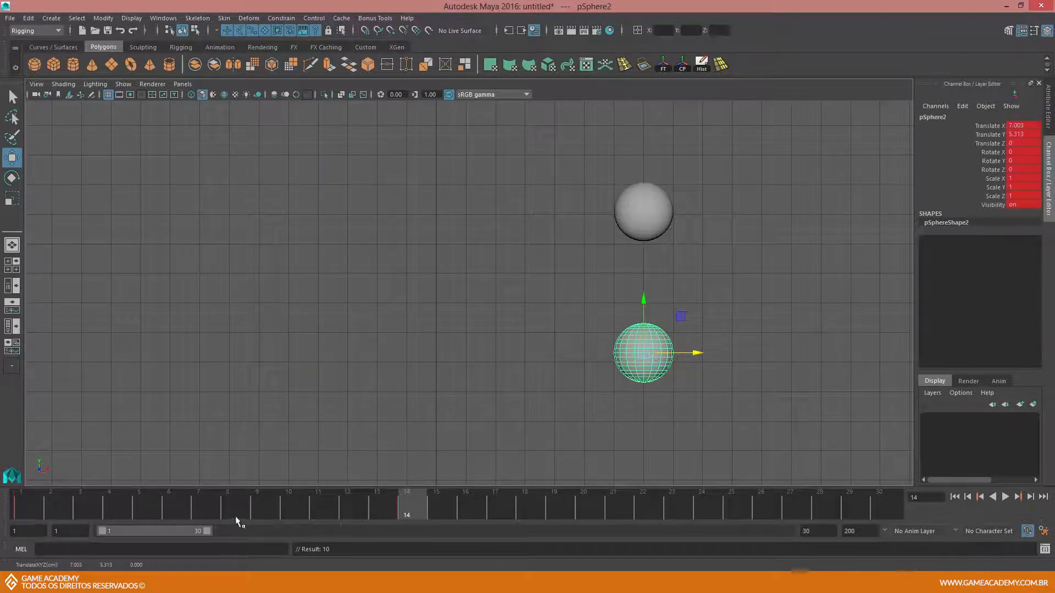
# Play back the animation to compare the motion of both spheres, stop it, and return to frame 1.
pyautogui.hotkey('alt', 'v')
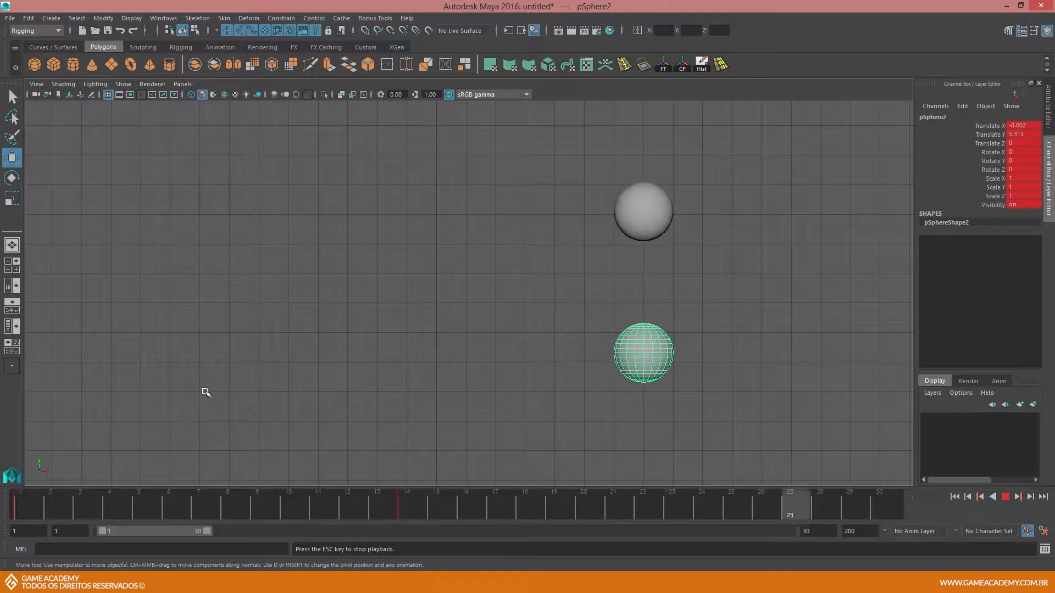
pyautogui.click(307, 446)
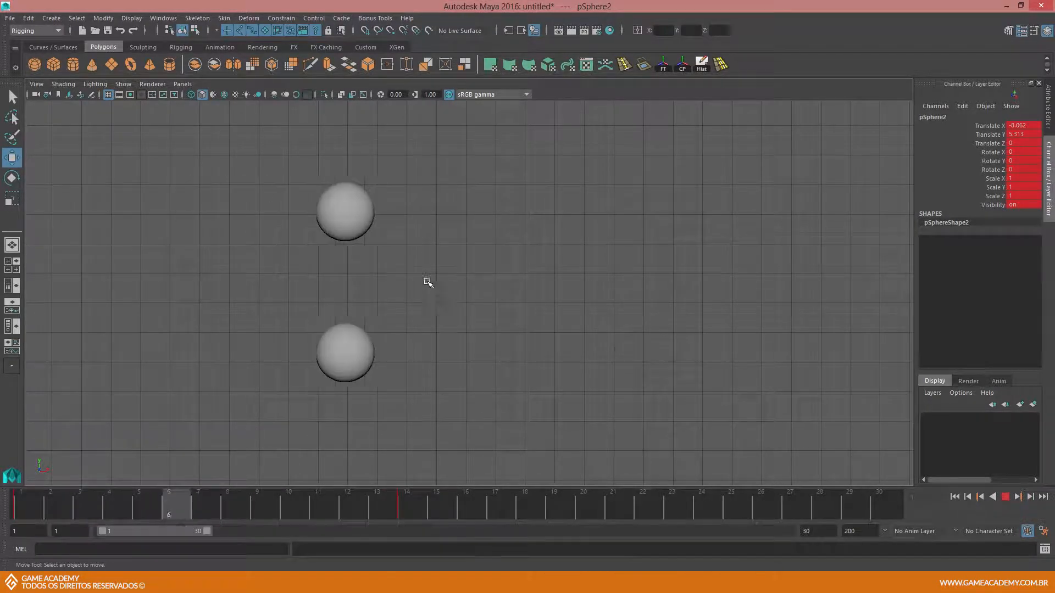
pyautogui.keyDown('alt'); pyautogui.moveTo(445, 306); pyautogui.dragTo(501, 305, button='middle'); pyautogui.keyUp('alt')
pyautogui.keyDown('alt'); pyautogui.moveTo(466, 299); pyautogui.dragTo(495, 297, button='right'); pyautogui.keyUp('alt')
pyautogui.keyDown('alt'); pyautogui.moveTo(495, 297); pyautogui.dragTo(495, 310, button='middle'); pyautogui.keyUp('alt')
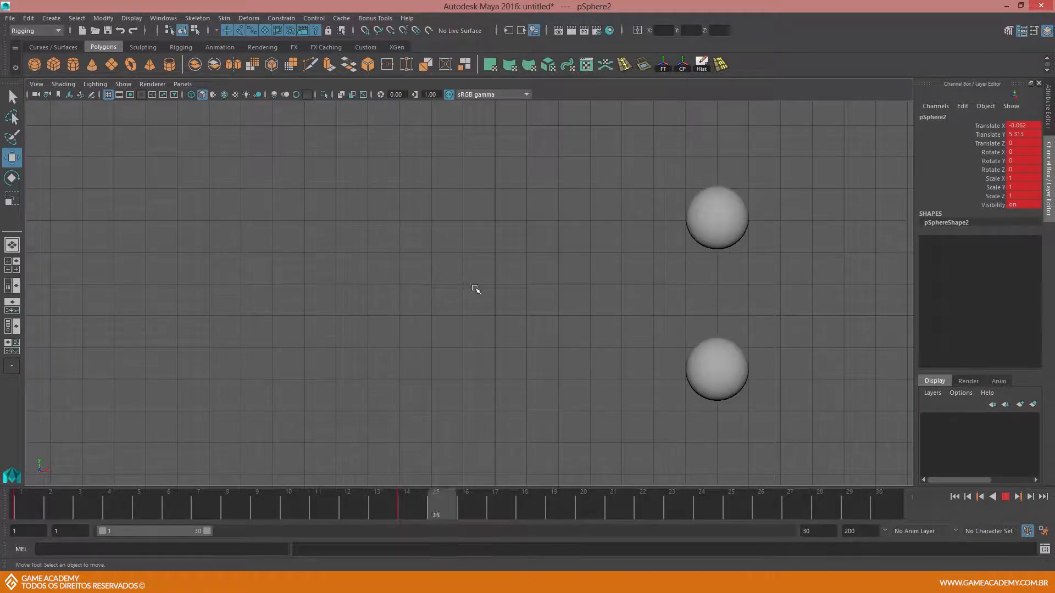
pyautogui.click(437, 296)
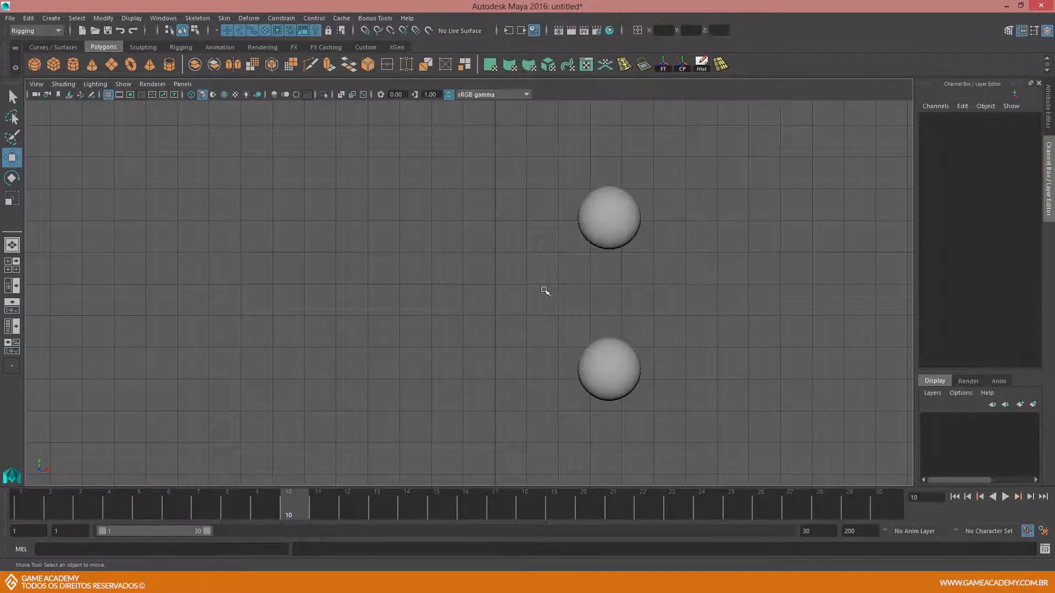
pyautogui.moveTo(288, 493); pyautogui.dragTo(41, 495)
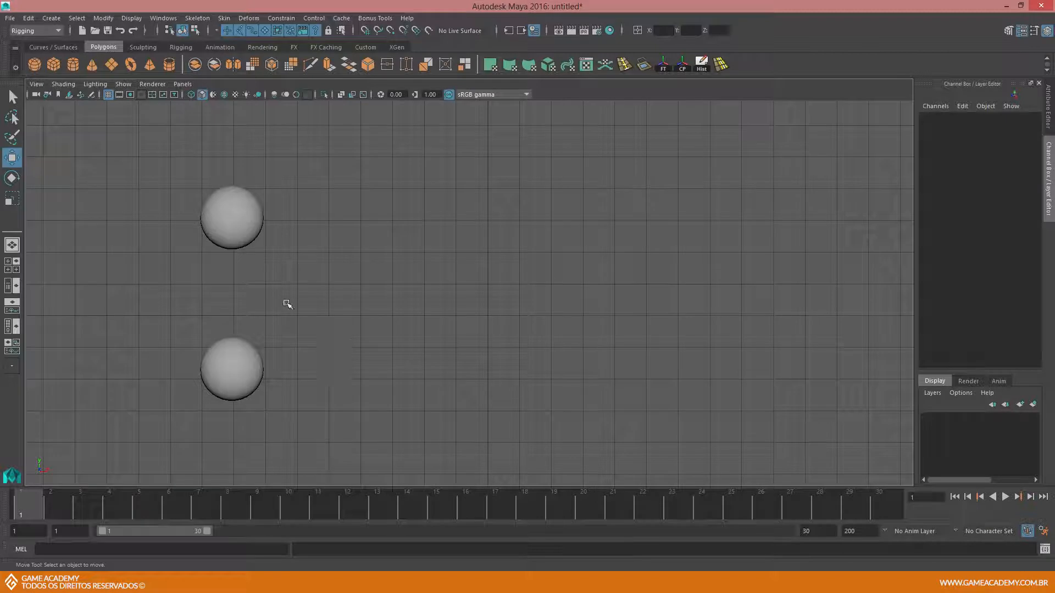
pyautogui.keyDown('alt'); pyautogui.moveTo(319, 258); pyautogui.dragTo(318, 264, button='middle'); pyautogui.keyUp('alt')
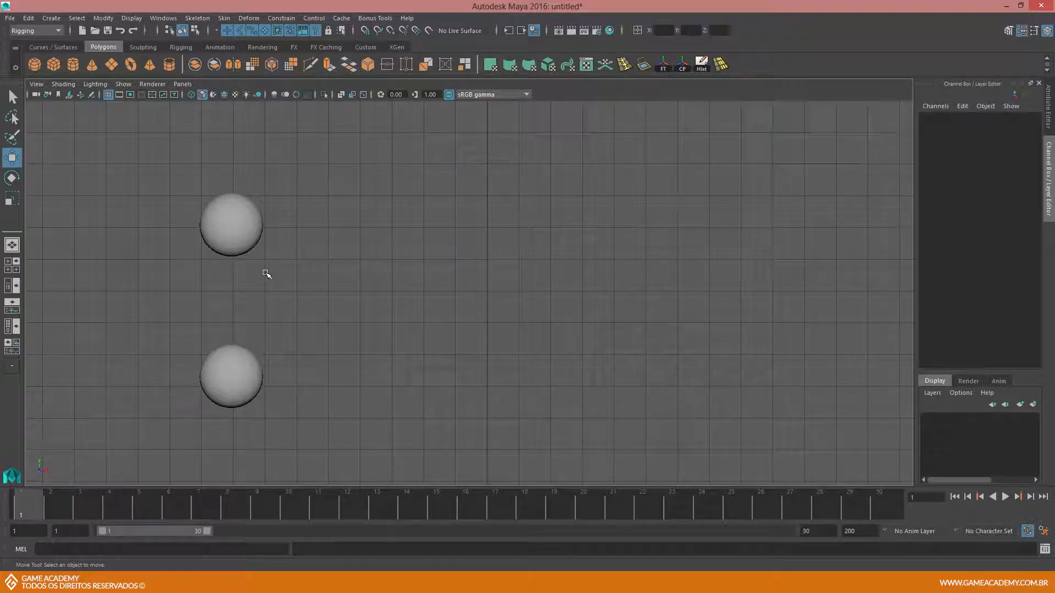
pyautogui.keyDown('alt'); pyautogui.moveTo(289, 264); pyautogui.dragTo(269, 266, button='middle'); pyautogui.keyUp('alt')
pyautogui.keyDown('alt'); pyautogui.moveTo(297, 270); pyautogui.dragTo(247, 253, button='right'); pyautogui.keyUp('alt')
pyautogui.moveTo(279, 268)
pyautogui.keyDown('alt'); pyautogui.mouseDown(button='middle')
pyautogui.moveTo(281, 228)
pyautogui.moveTo(273, 276)
pyautogui.mouseUp(button='middle'); pyautogui.keyUp('alt')
pyautogui.keyDown('alt'); pyautogui.moveTo(273, 275); pyautogui.dragTo(311, 271, button='right'); pyautogui.keyUp('alt')
pyautogui.keyDown('alt'); pyautogui.moveTo(315, 273); pyautogui.dragTo(303, 285, button='middle'); pyautogui.keyUp('alt')
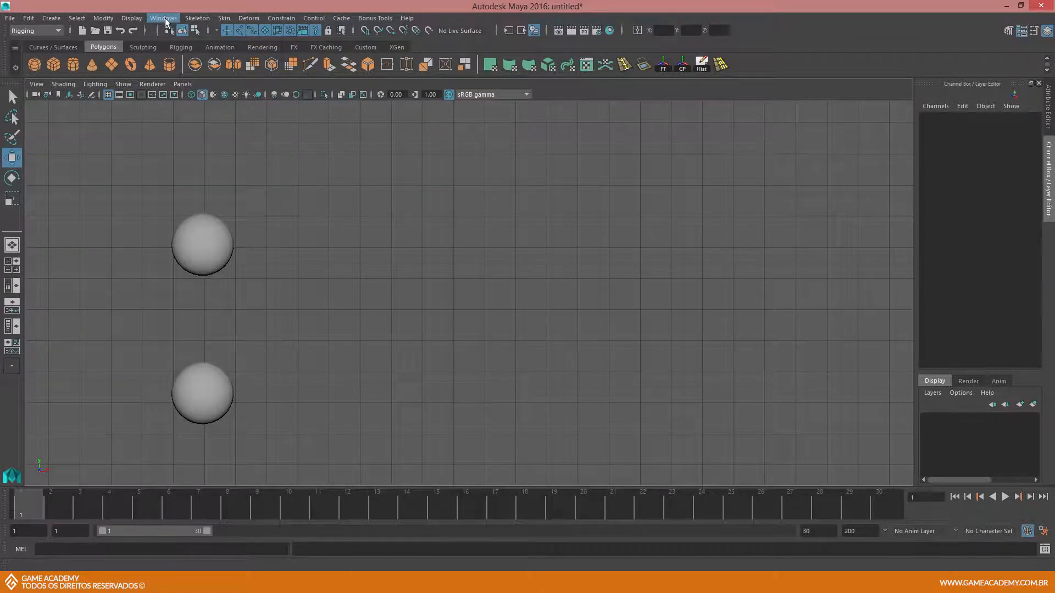
pyautogui.click(161, 19)
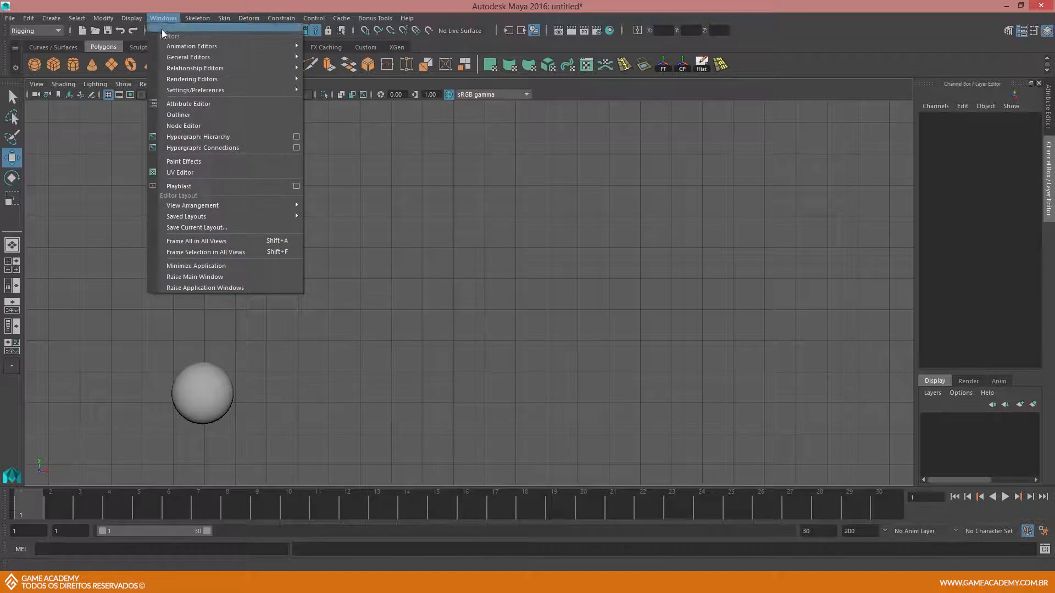
pyautogui.moveTo(197, 47)
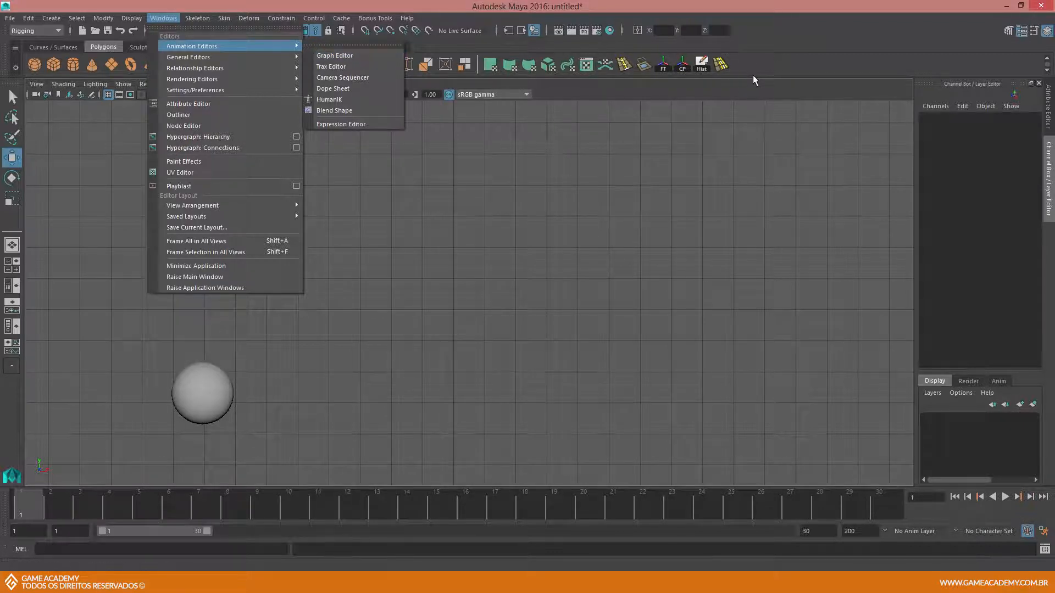
pyautogui.click(601, 87)
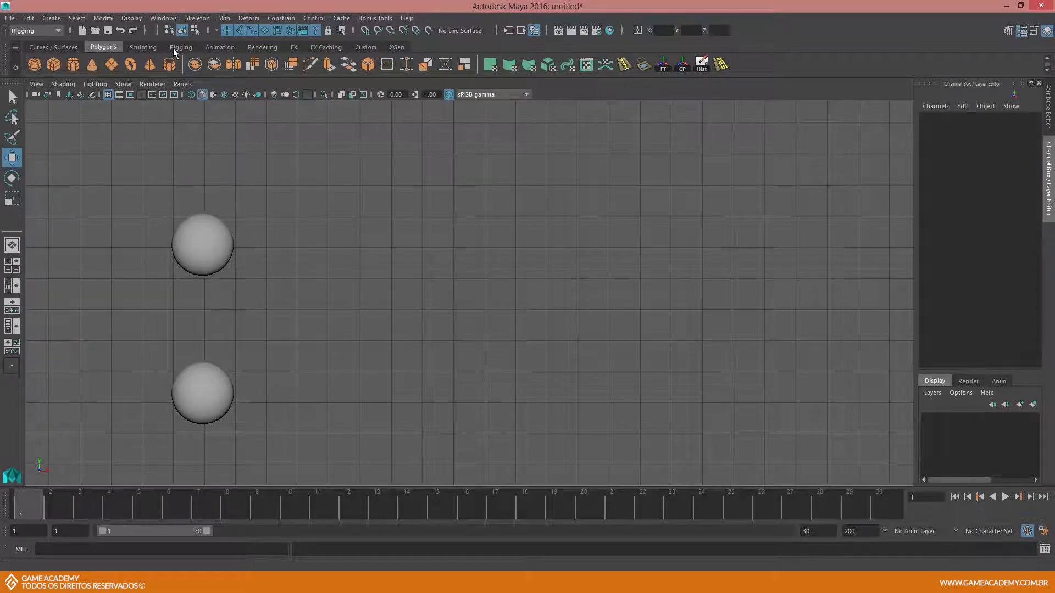
# Look through the Polygons and Custom shelves and display the Animation shelf.
pyautogui.click(221, 47)
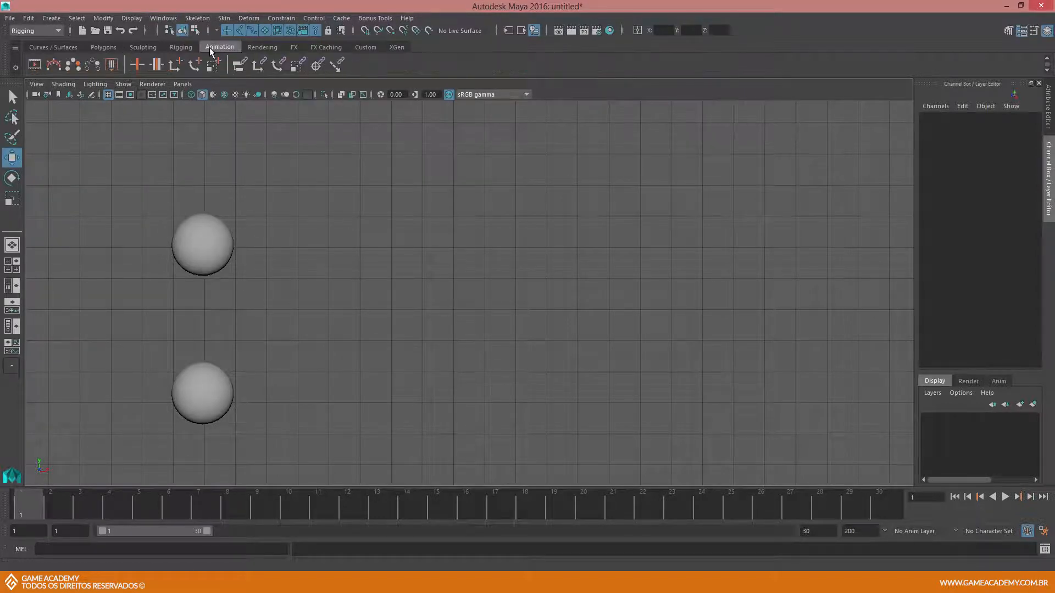
pyautogui.click(104, 48)
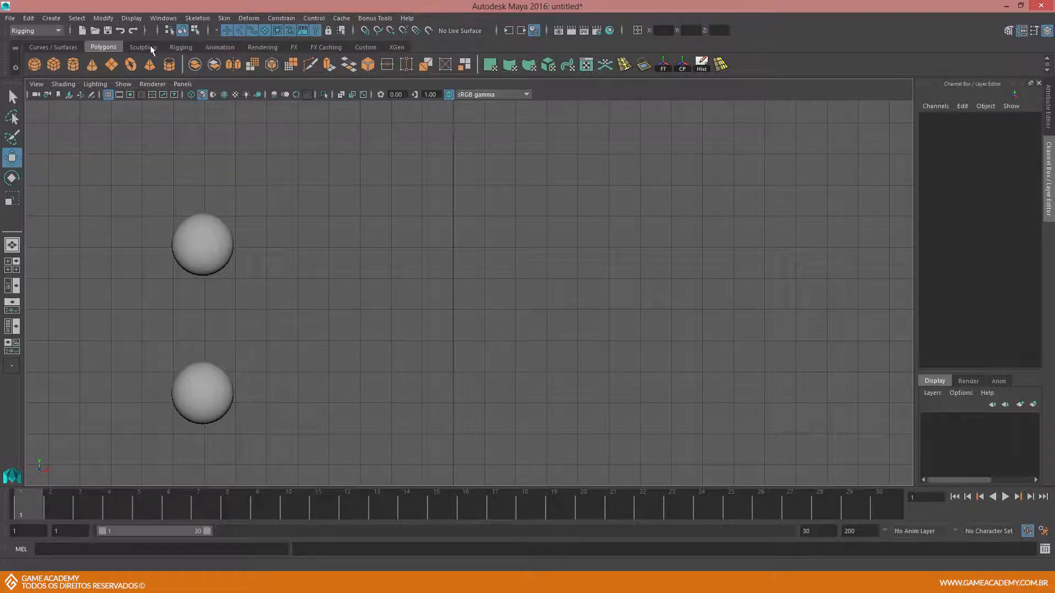
pyautogui.click(217, 46)
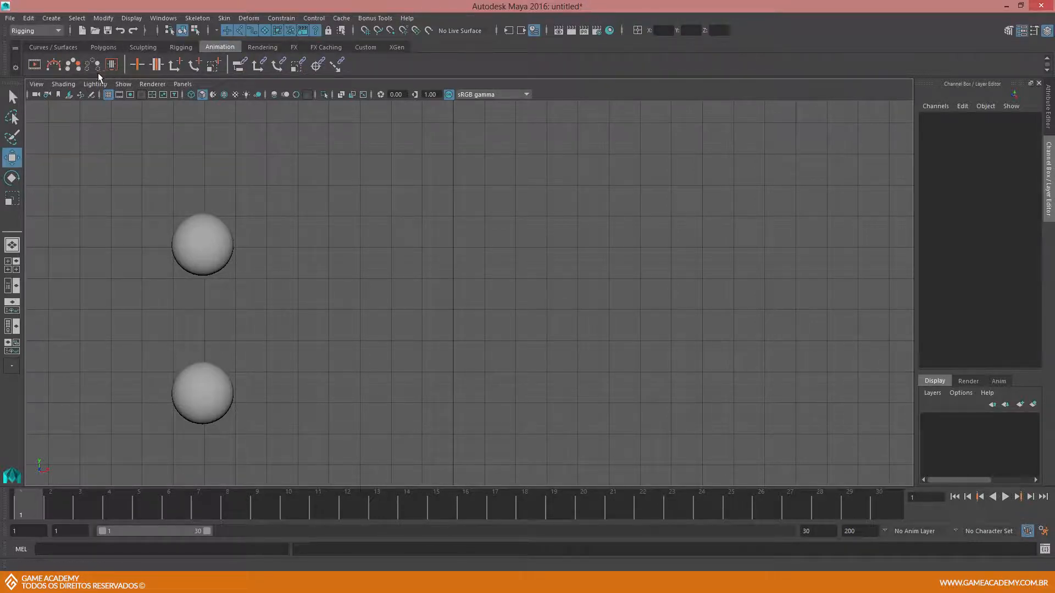
pyautogui.click(364, 48)
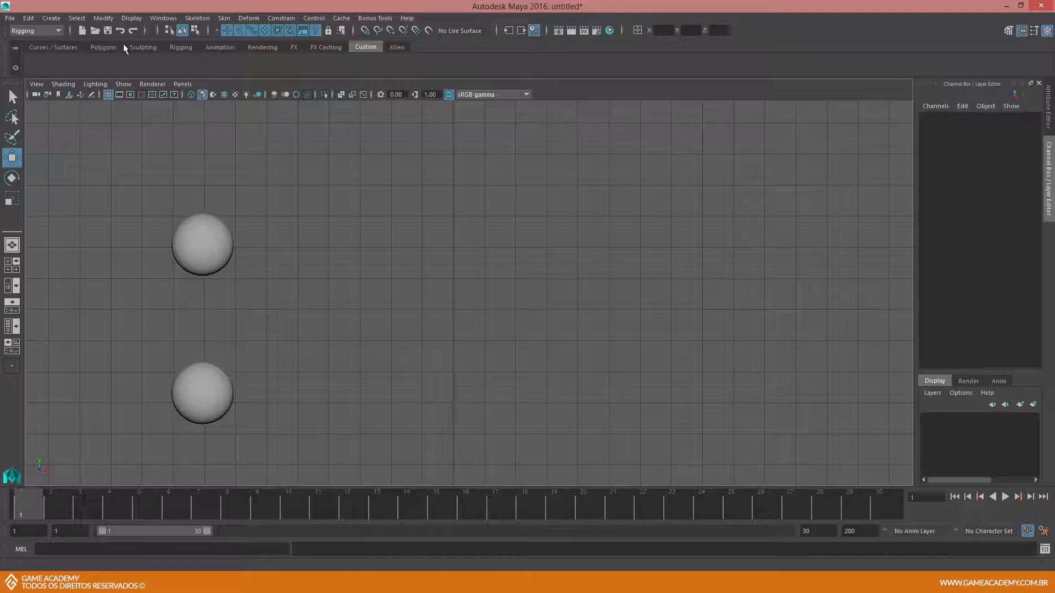
pyautogui.click(222, 47)
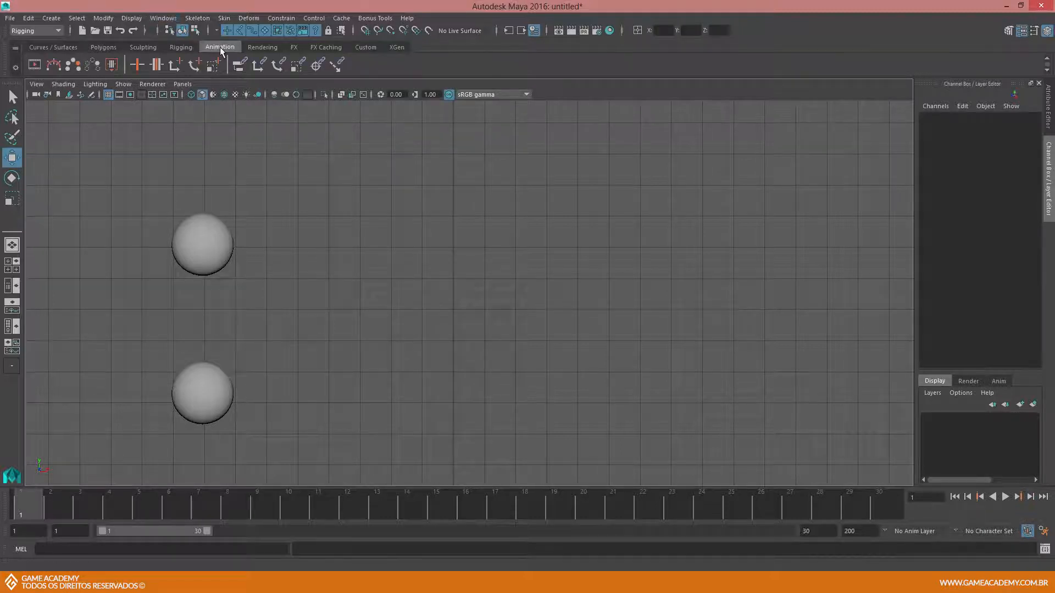
# Add a Graph Editor shortcut to the Animation shelf and delete it again.
pyautogui.click(165, 18)
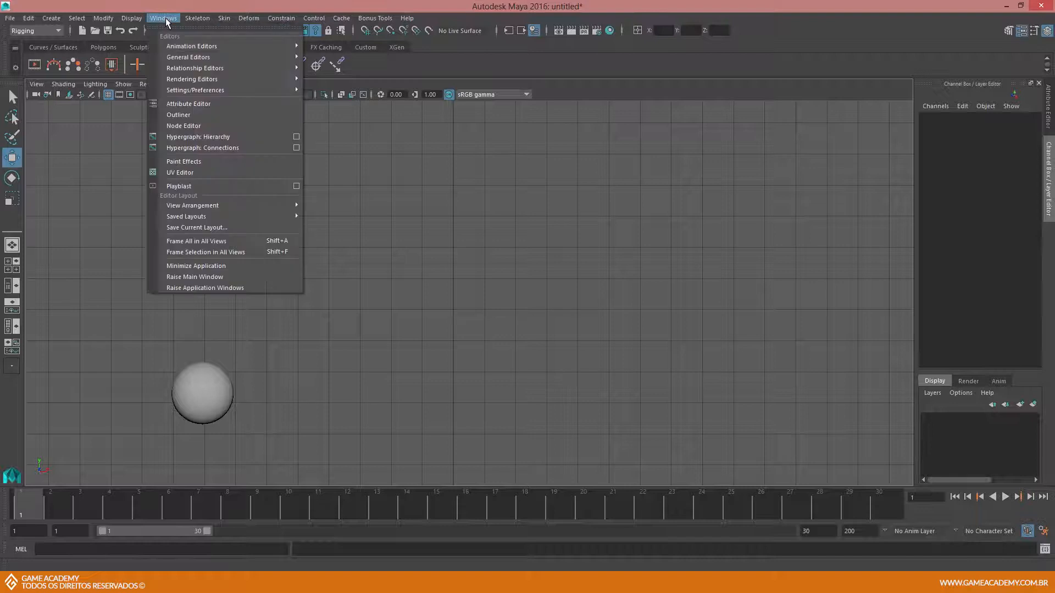
pyautogui.moveTo(197, 45)
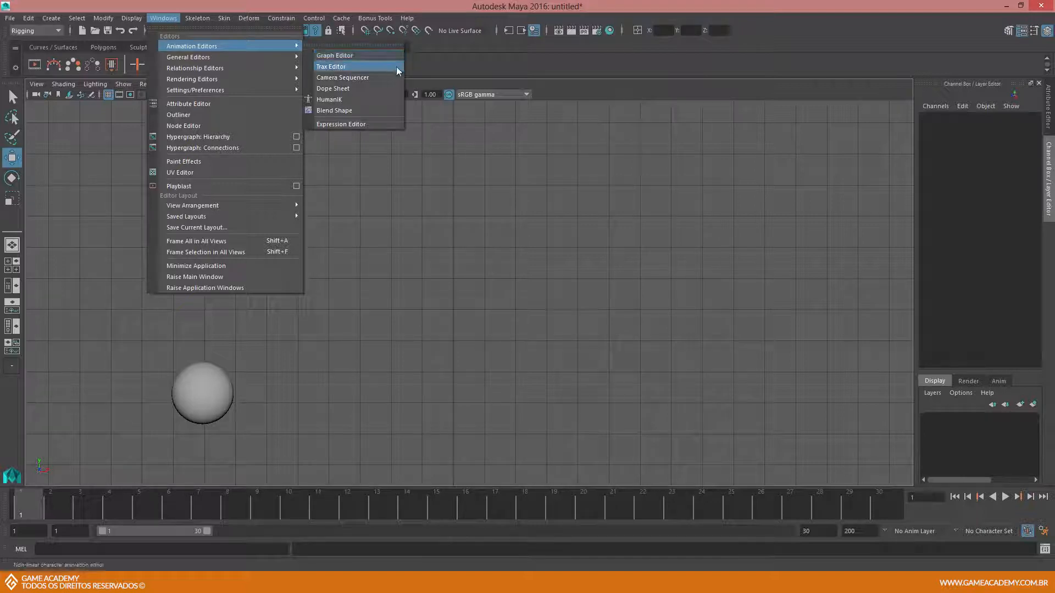
pyautogui.click(440, 67)
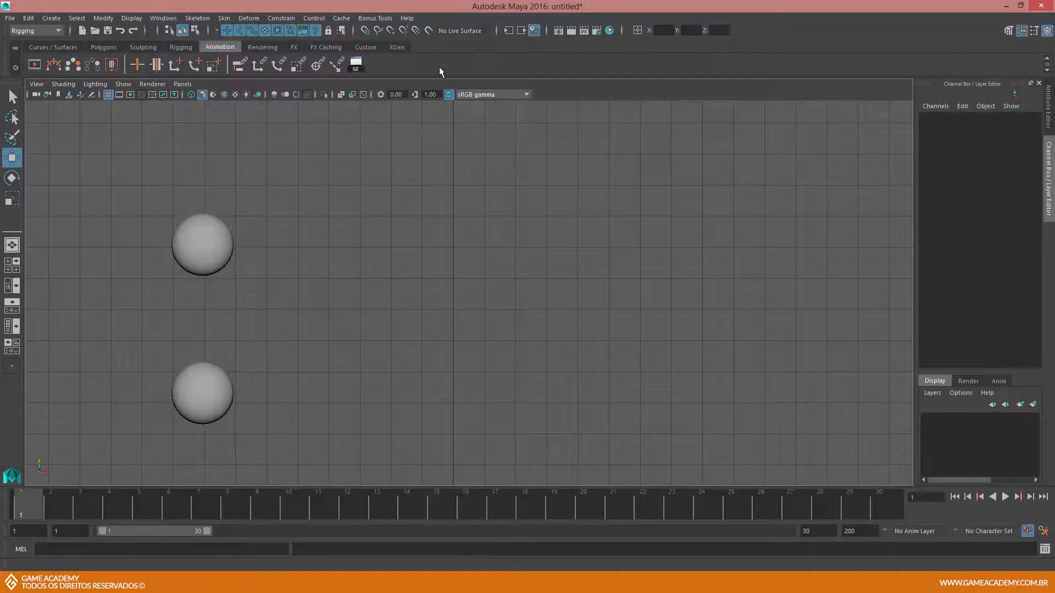
pyautogui.rightClick(357, 65)
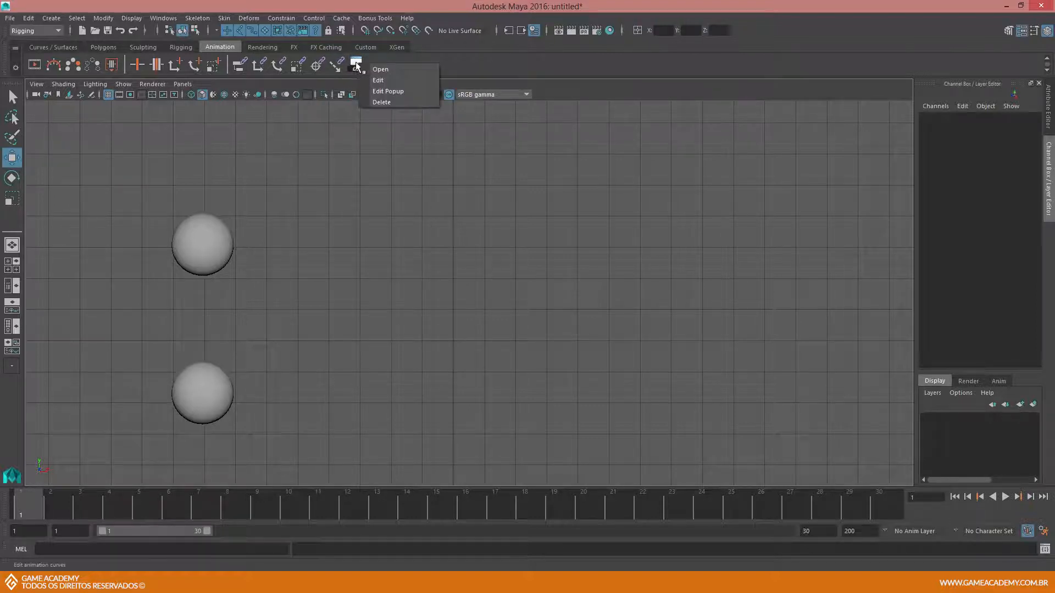
pyautogui.click(383, 102)
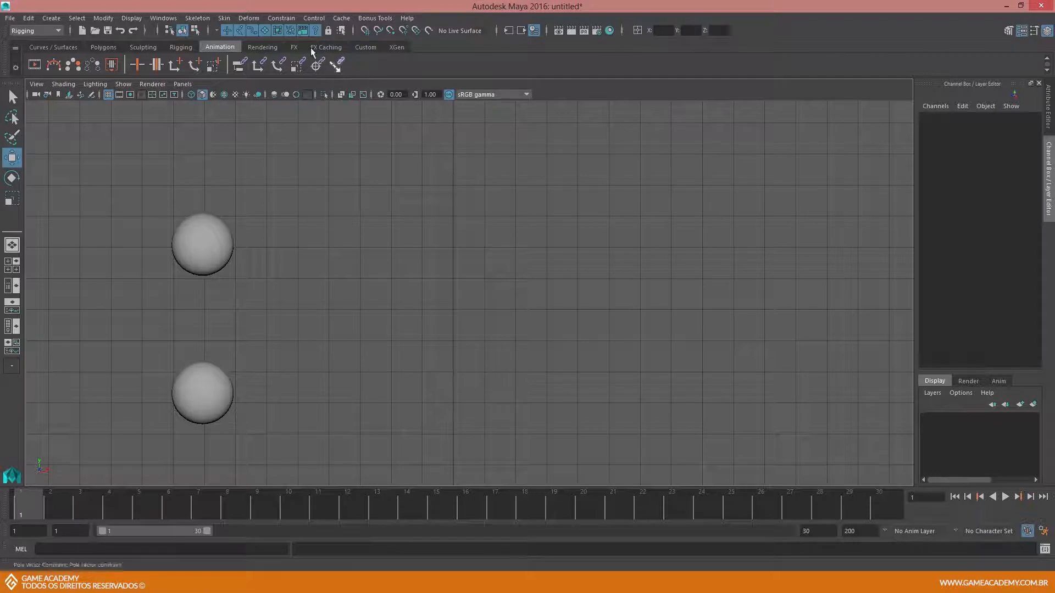
# Add a shortcut for the Graph Editor to the Animation shelf.
pyautogui.click(164, 18)
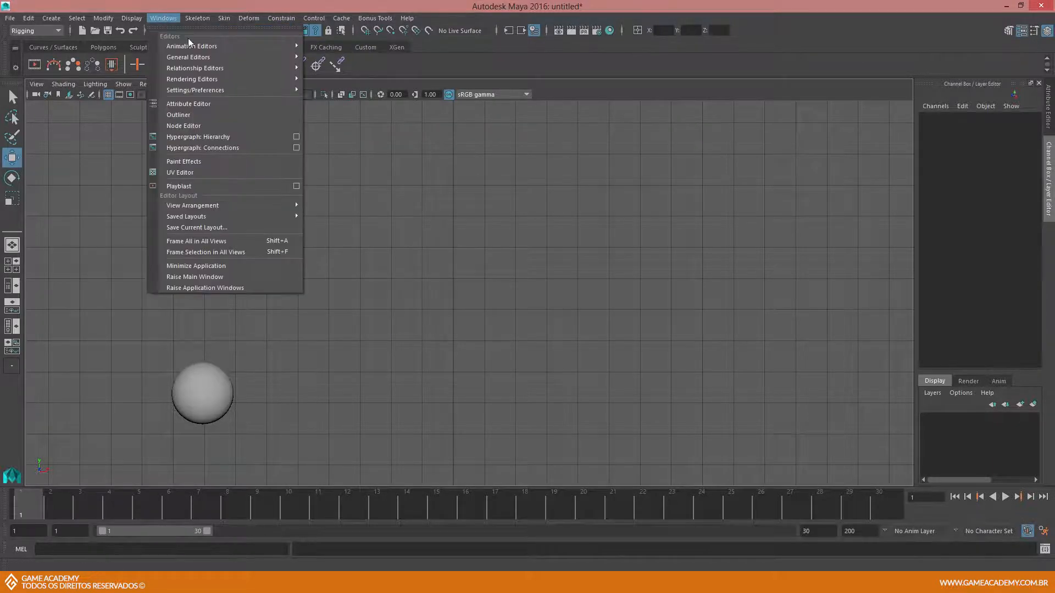
pyautogui.moveTo(220, 49)
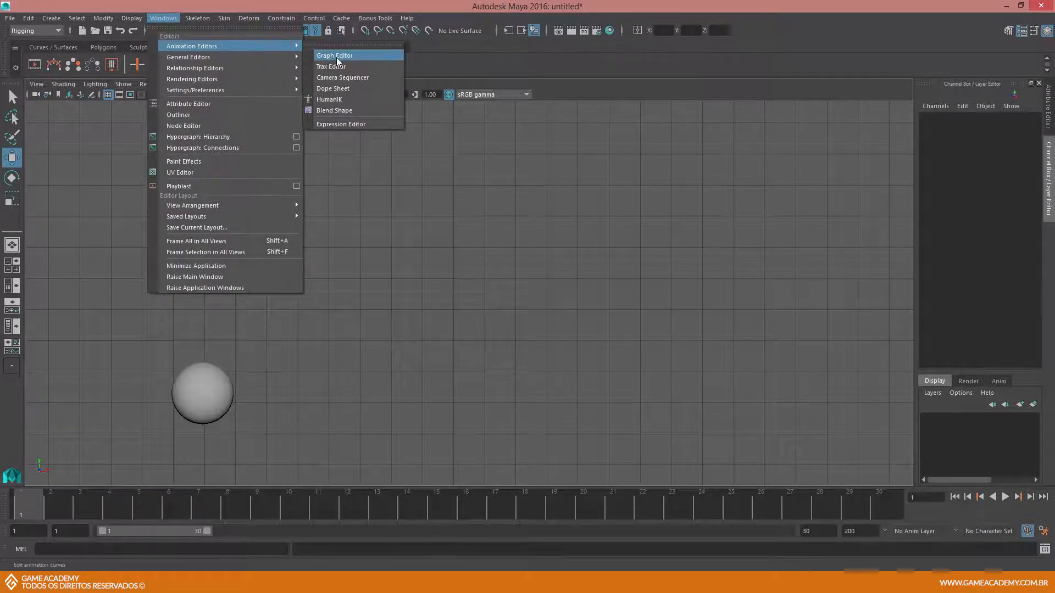
pyautogui.click(438, 62)
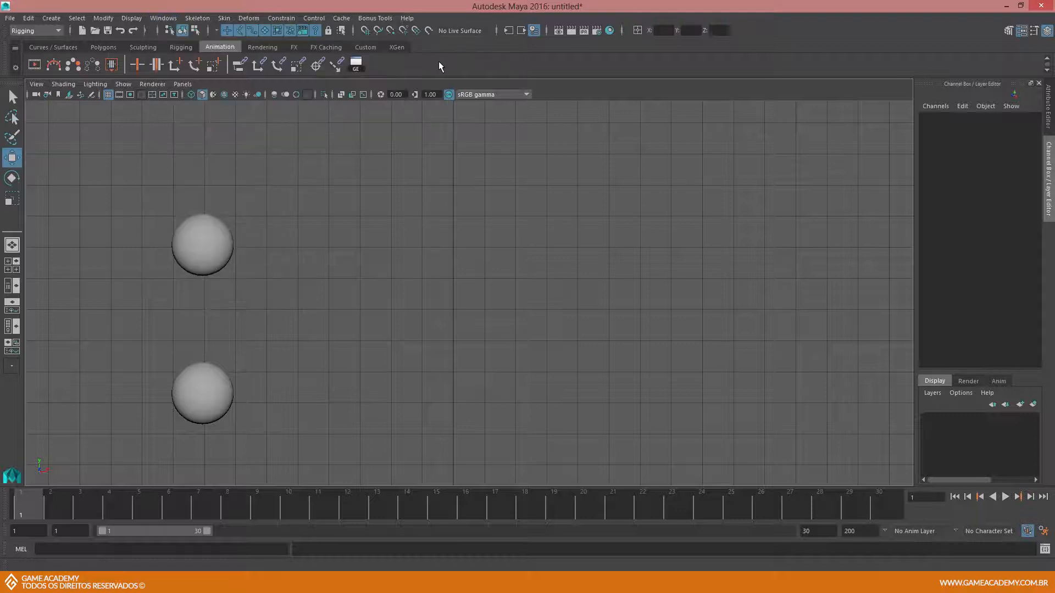
# Open the Graph Editor with its Animation shelf shortcut and place its window beside the two spheres.
pyautogui.click(356, 65)
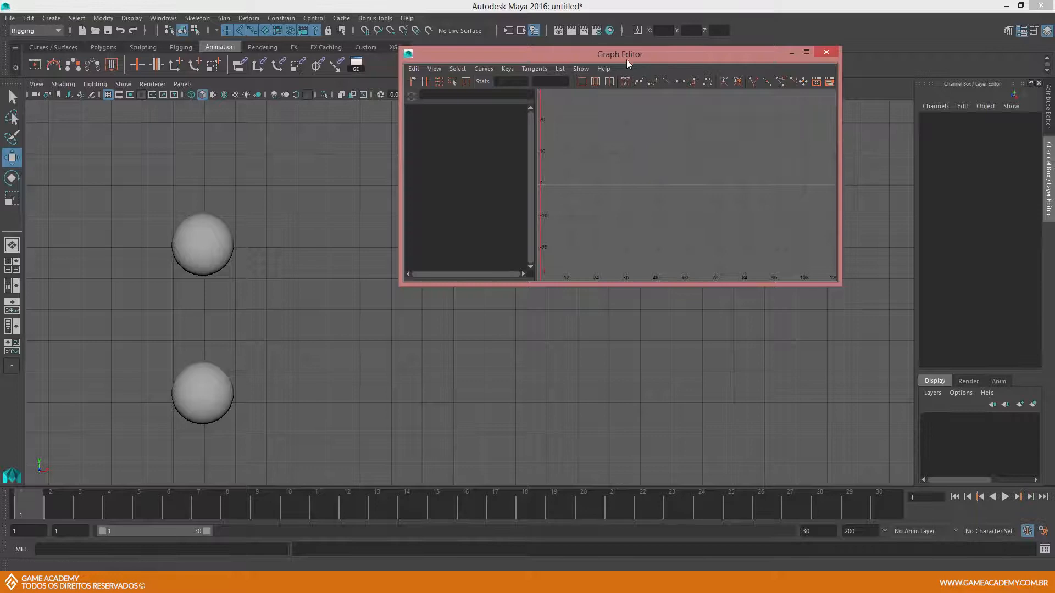
pyautogui.moveTo(619, 62); pyautogui.dragTo(678, 97)
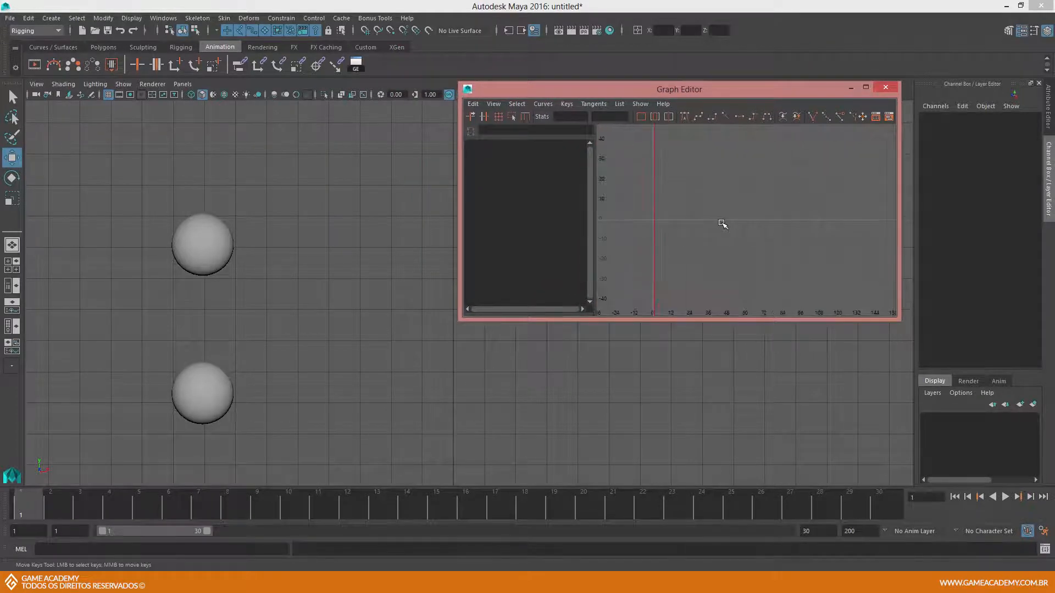
pyautogui.keyDown('alt'); pyautogui.moveTo(742, 200); pyautogui.dragTo(704, 251, button='middle'); pyautogui.keyUp('alt')
pyautogui.keyDown('alt'); pyautogui.moveTo(704, 251); pyautogui.dragTo(673, 216, button='right'); pyautogui.keyUp('alt')
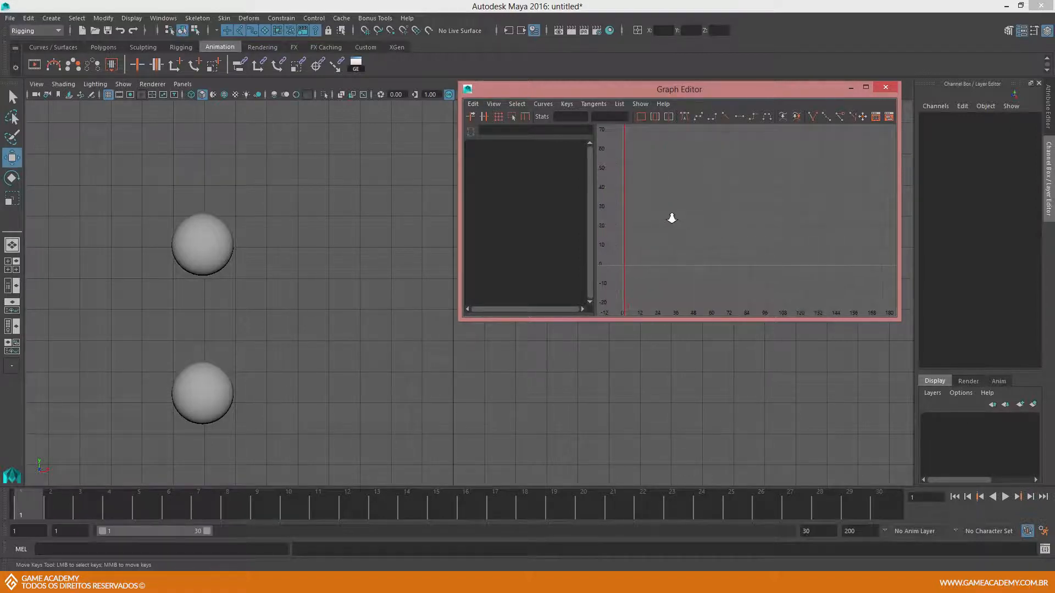
pyautogui.keyDown('alt'); pyautogui.moveTo(683, 217); pyautogui.dragTo(680, 228, button='middle'); pyautogui.keyUp('alt')
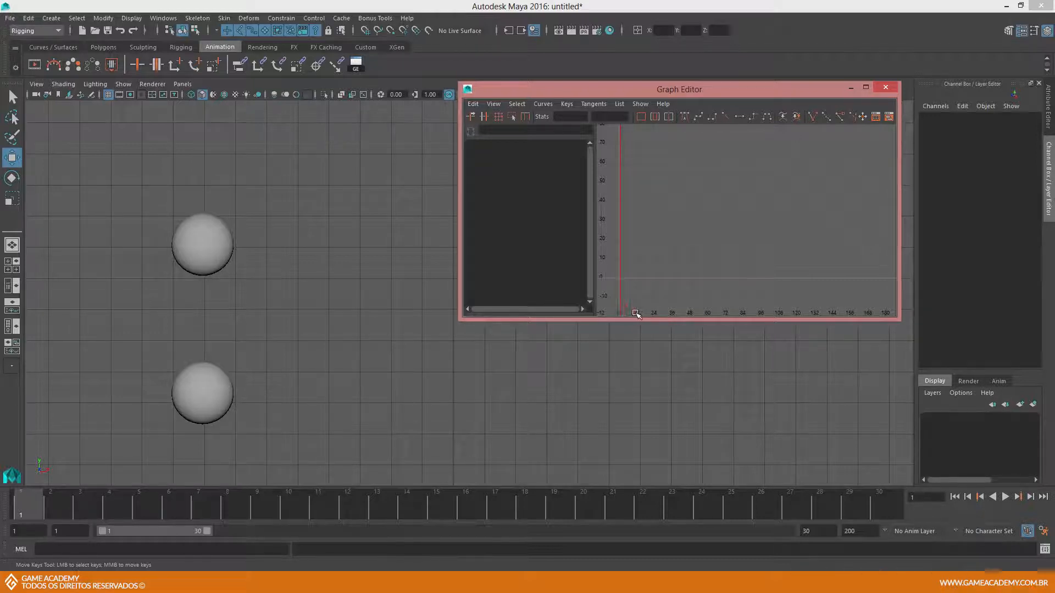
pyautogui.scroll(5, 660, 273)
pyautogui.keyDown('alt'); pyautogui.moveTo(662, 273); pyautogui.dragTo(783, 219, button='middle'); pyautogui.keyUp('alt')
pyautogui.keyDown('alt'); pyautogui.moveTo(661, 242); pyautogui.dragTo(783, 230, button='middle'); pyautogui.keyUp('alt')
pyautogui.keyDown('alt'); pyautogui.moveTo(706, 253); pyautogui.dragTo(664, 221, button='middle'); pyautogui.keyUp('alt')
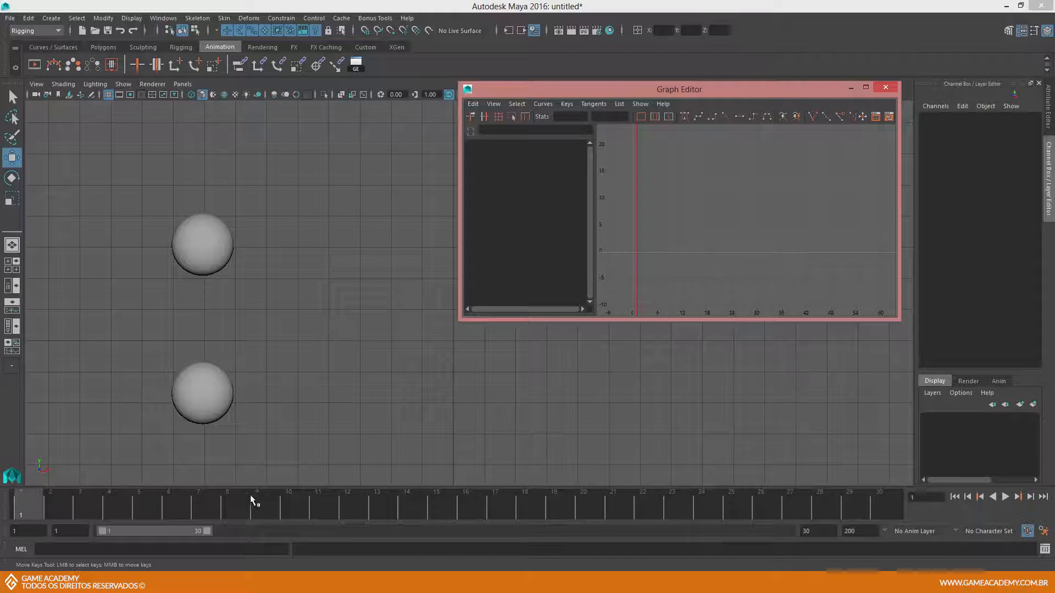
# At frame 6, select the upper sphere and break the connections of its channels from Translate Y through Visibility.
pyautogui.click(176, 500)
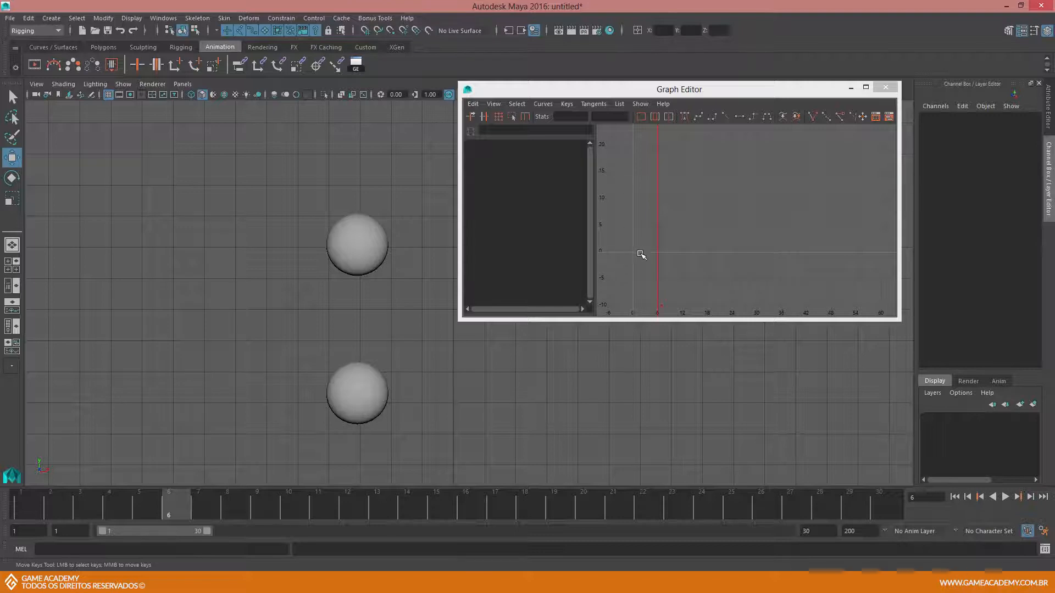
pyautogui.click(362, 248)
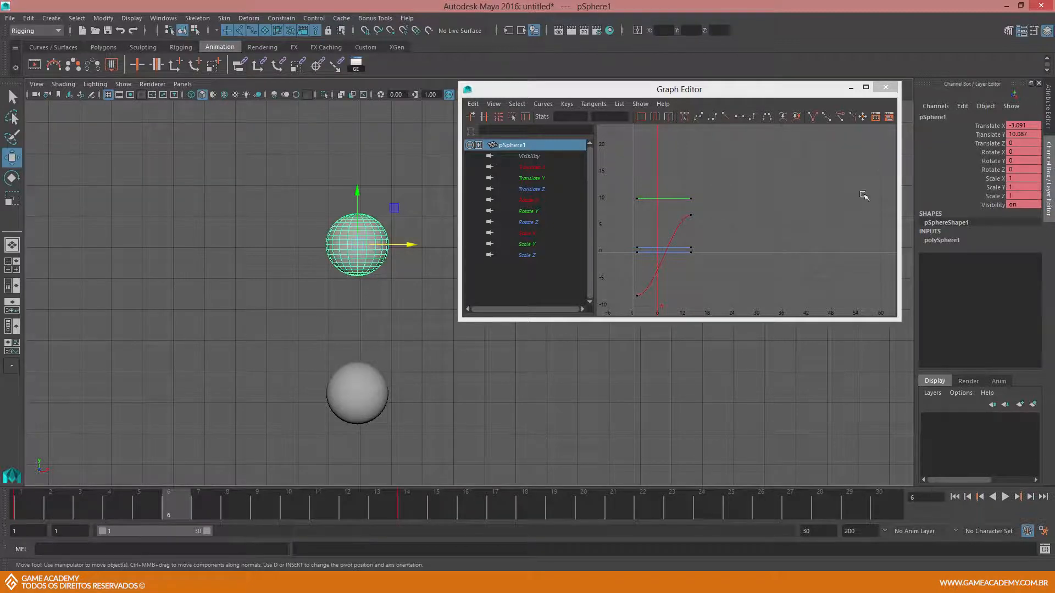
pyautogui.click(994, 134)
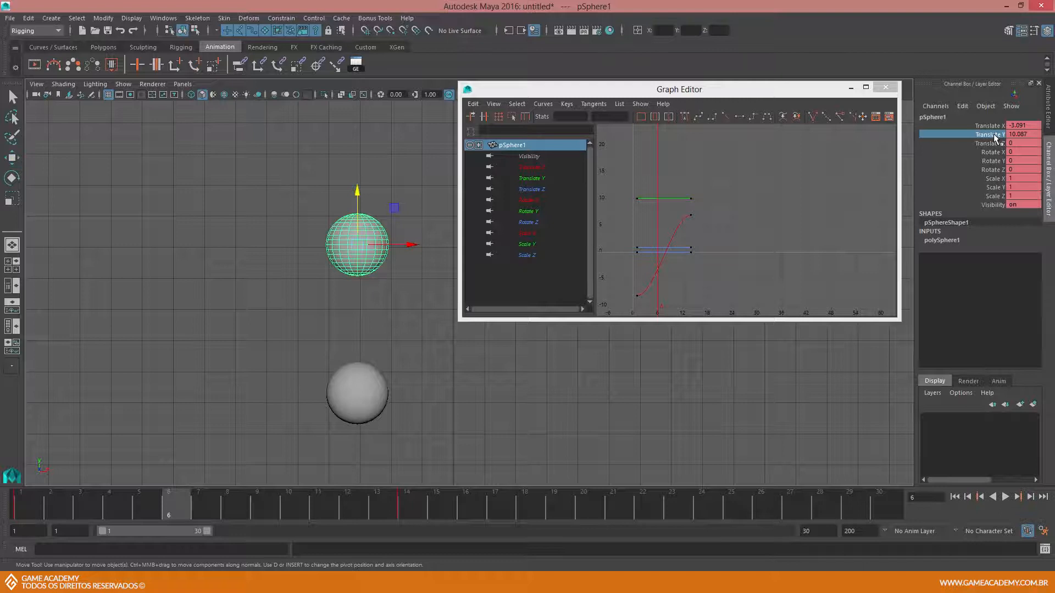
pyautogui.moveTo(994, 137); pyautogui.dragTo(995, 204)
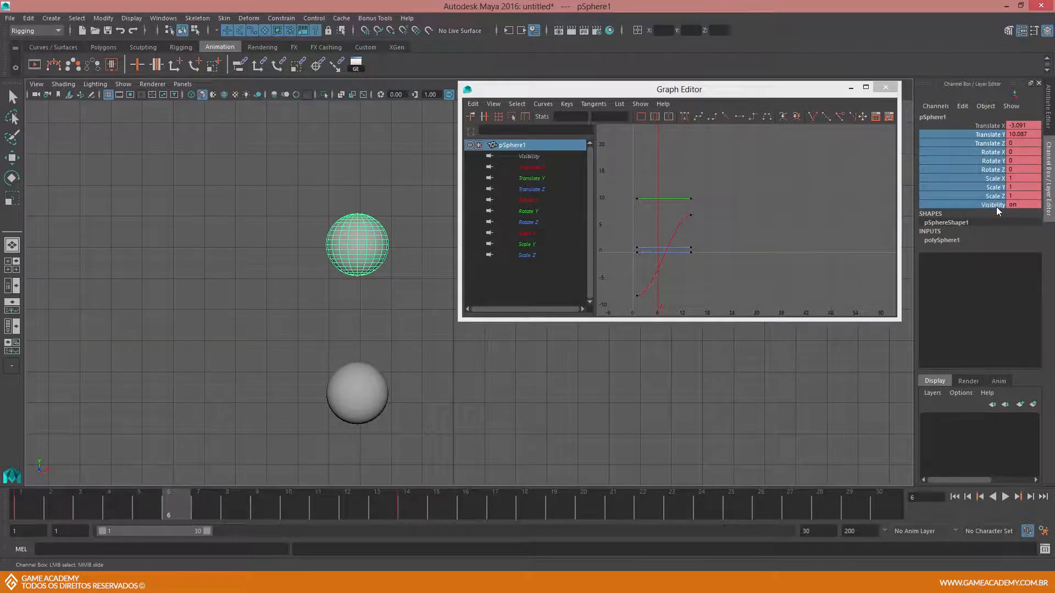
pyautogui.rightClick(990, 171)
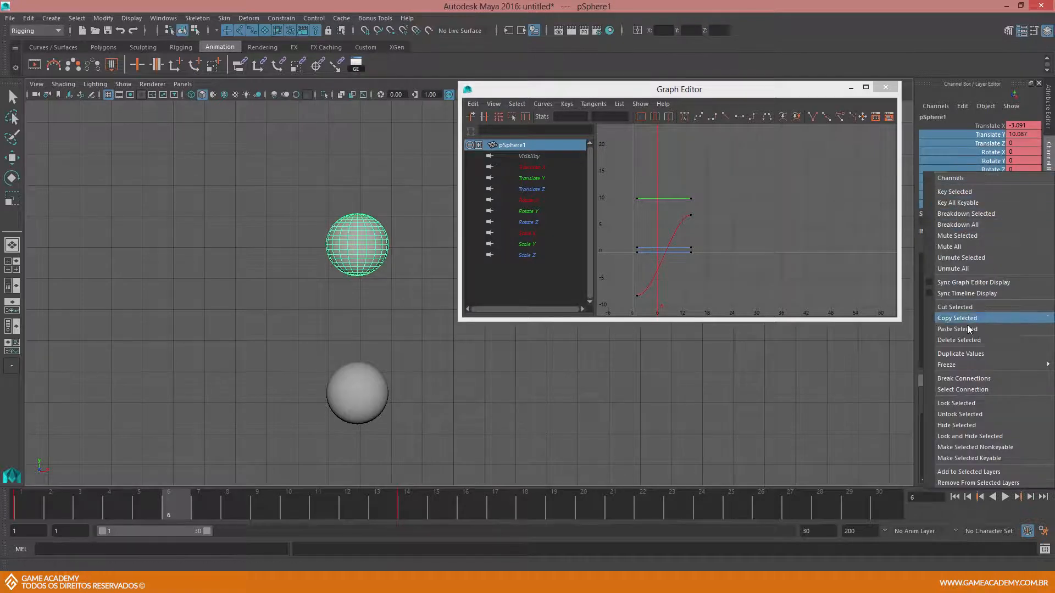
pyautogui.click(973, 381)
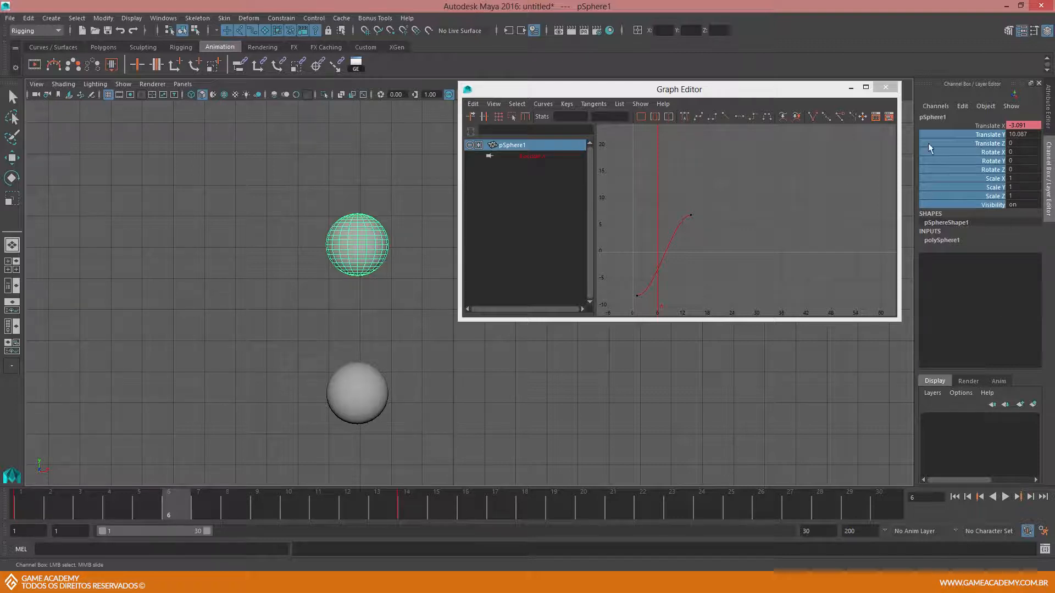
# Select the upper sphere's Translate X channel, frame its curve in the Graph Editor and activate the Move Keys tool.
pyautogui.click(992, 126)
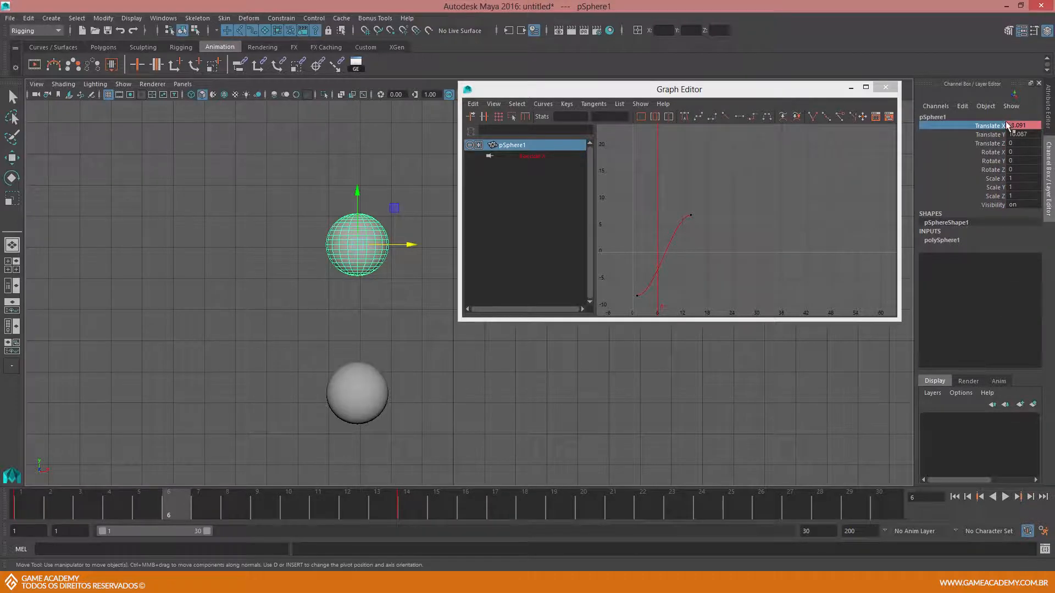
pyautogui.click(536, 156)
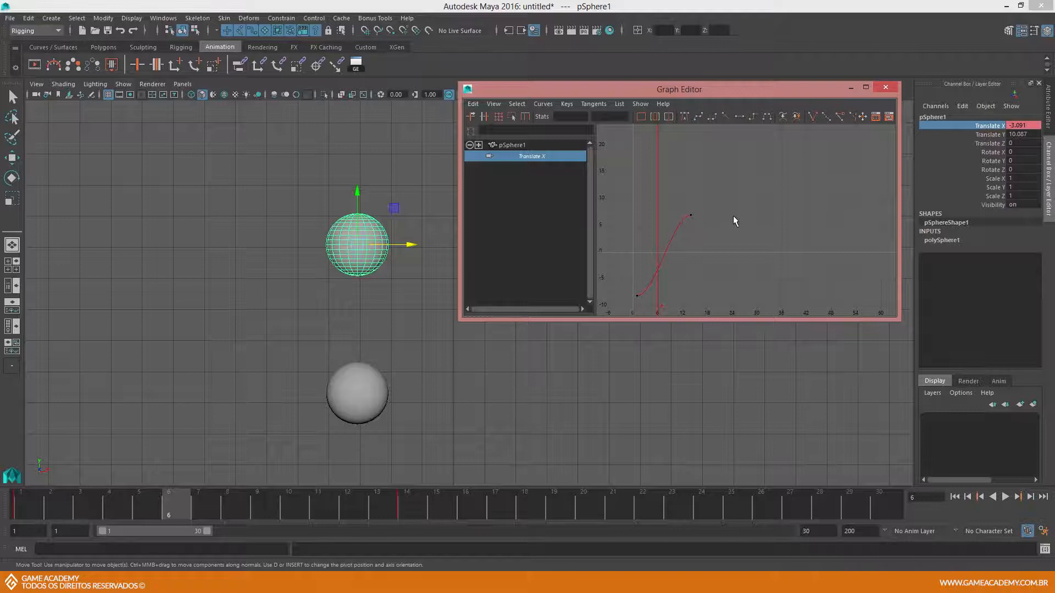
pyautogui.press('f')
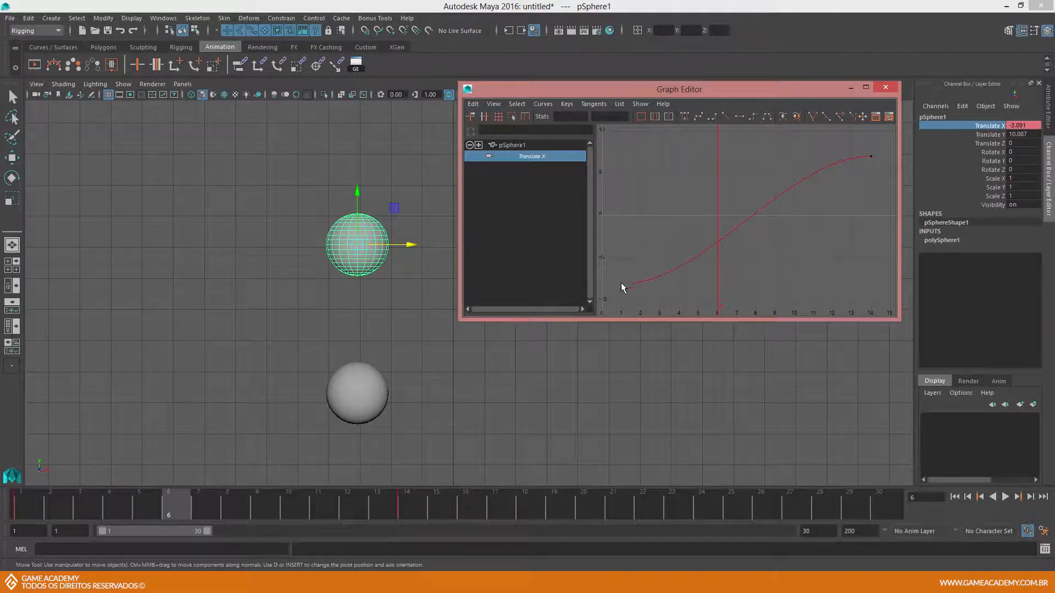
pyautogui.press('w')
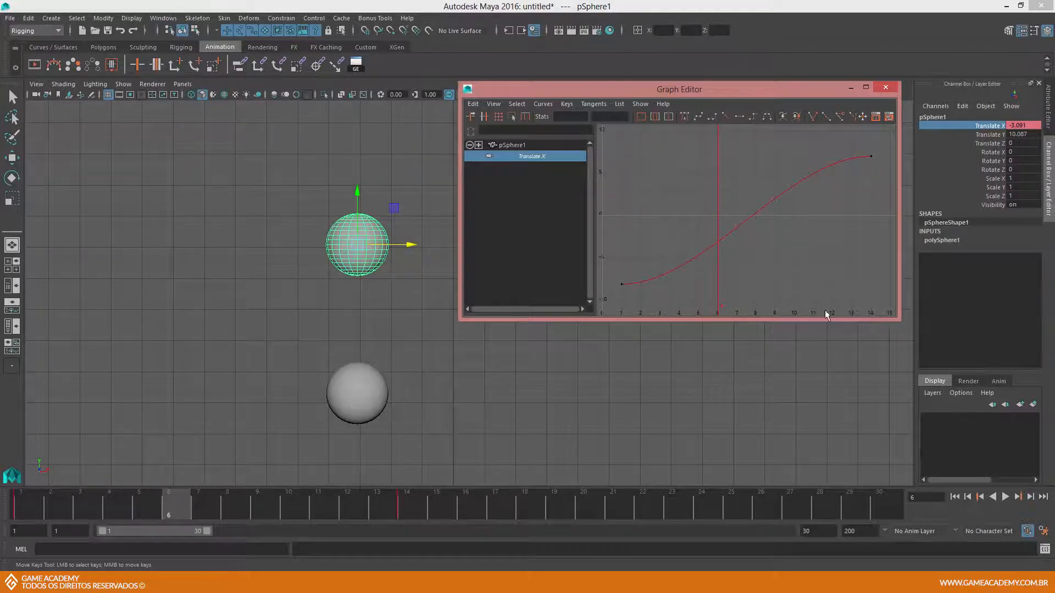
# Go to frame 1 and examine the Translate X curve's first key against the graph's time and value axes.
pyautogui.click(27, 508)
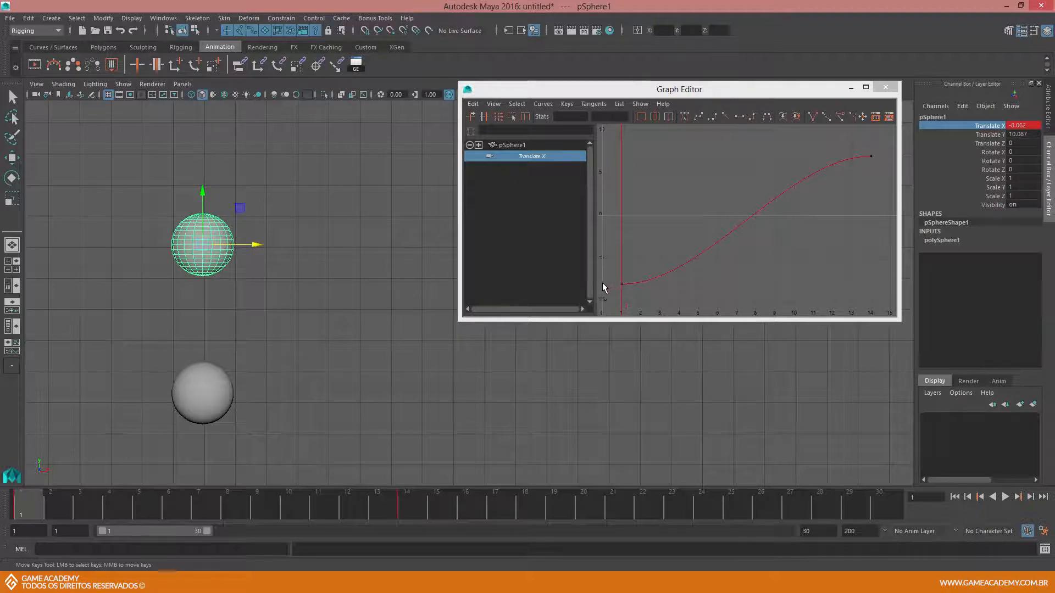
pyautogui.scroll(2, 630, 243)
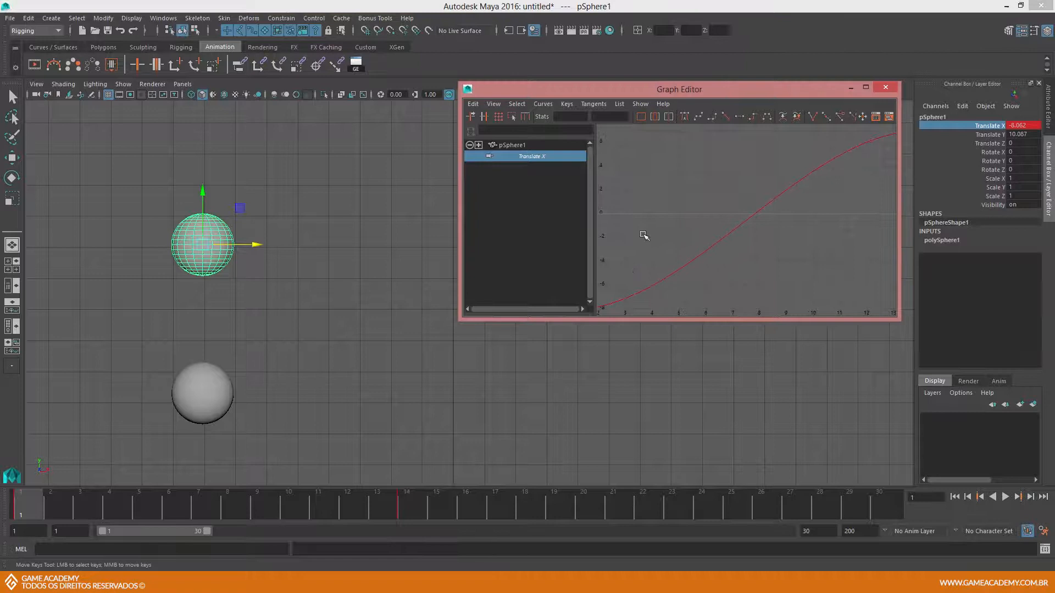
pyautogui.keyDown('alt'); pyautogui.moveTo(655, 231); pyautogui.dragTo(655, 250, button='right'); pyautogui.keyUp('alt')
pyautogui.keyDown('alt'); pyautogui.moveTo(654, 255); pyautogui.dragTo(757, 210, button='middle'); pyautogui.keyUp('alt')
pyautogui.keyDown('alt'); pyautogui.moveTo(686, 250); pyautogui.dragTo(739, 221, button='middle'); pyautogui.keyUp('alt')
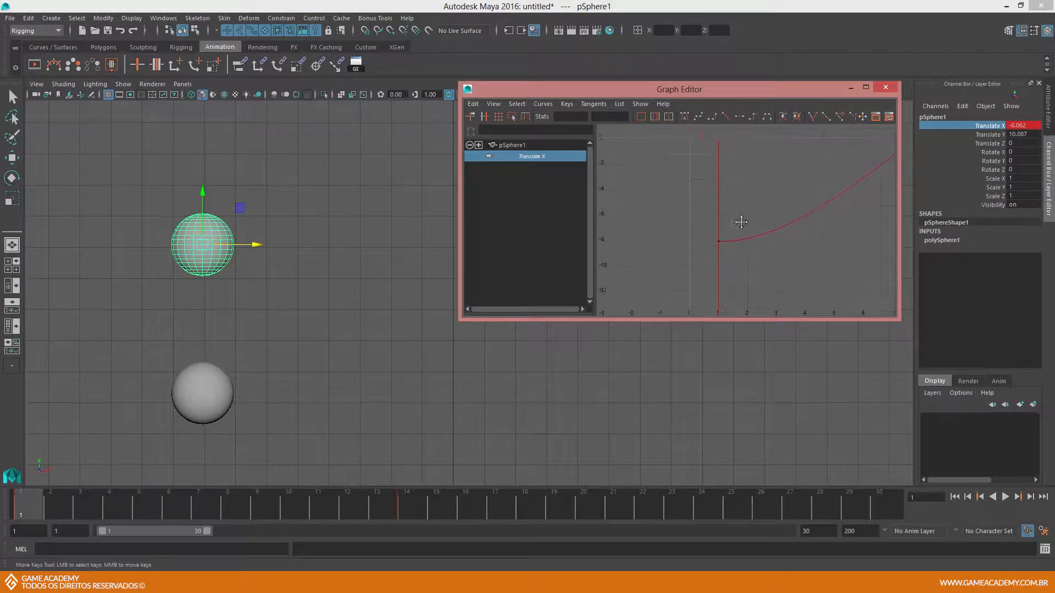
pyautogui.keyDown('alt'); pyautogui.moveTo(698, 213); pyautogui.dragTo(716, 228, button='right'); pyautogui.keyUp('alt')
pyautogui.keyDown('alt'); pyautogui.moveTo(657, 263); pyautogui.dragTo(579, 258, button='middle'); pyautogui.keyUp('alt')
pyautogui.keyDown('alt'); pyautogui.moveTo(637, 240); pyautogui.dragTo(662, 246, button='right'); pyautogui.keyUp('alt')
pyautogui.keyDown('alt'); pyautogui.moveTo(699, 242); pyautogui.dragTo(818, 219, button='middle'); pyautogui.keyUp('alt')
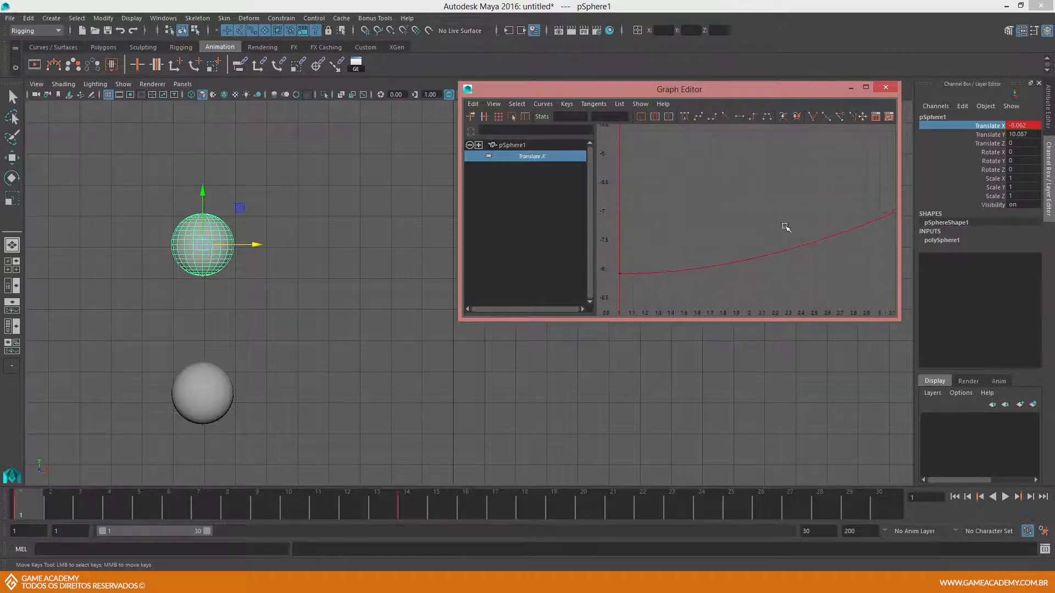
pyautogui.moveTo(691, 259)
pyautogui.keyDown('alt'); pyautogui.mouseDown(button='middle')
pyautogui.moveTo(699, 254)
pyautogui.moveTo(686, 250)
pyautogui.moveTo(683, 170)
pyautogui.moveTo(686, 248)
pyautogui.mouseUp(button='middle'); pyautogui.keyUp('alt')
pyautogui.keyDown('alt'); pyautogui.moveTo(692, 198); pyautogui.dragTo(691, 159, button='middle'); pyautogui.keyUp('alt')
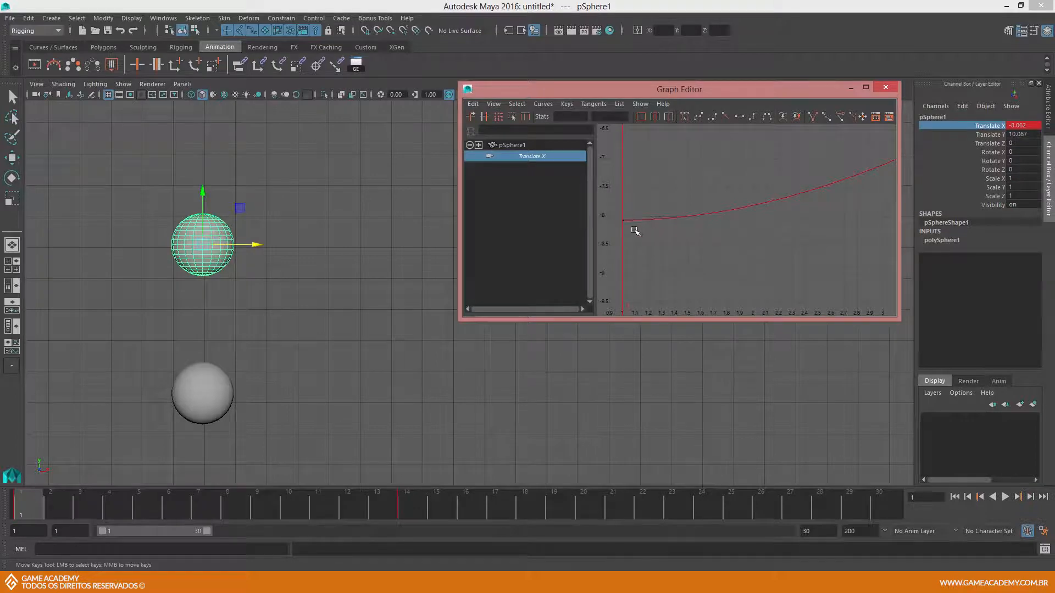
pyautogui.keyDown('alt'); pyautogui.moveTo(669, 195); pyautogui.dragTo(664, 208, button='middle'); pyautogui.keyUp('alt')
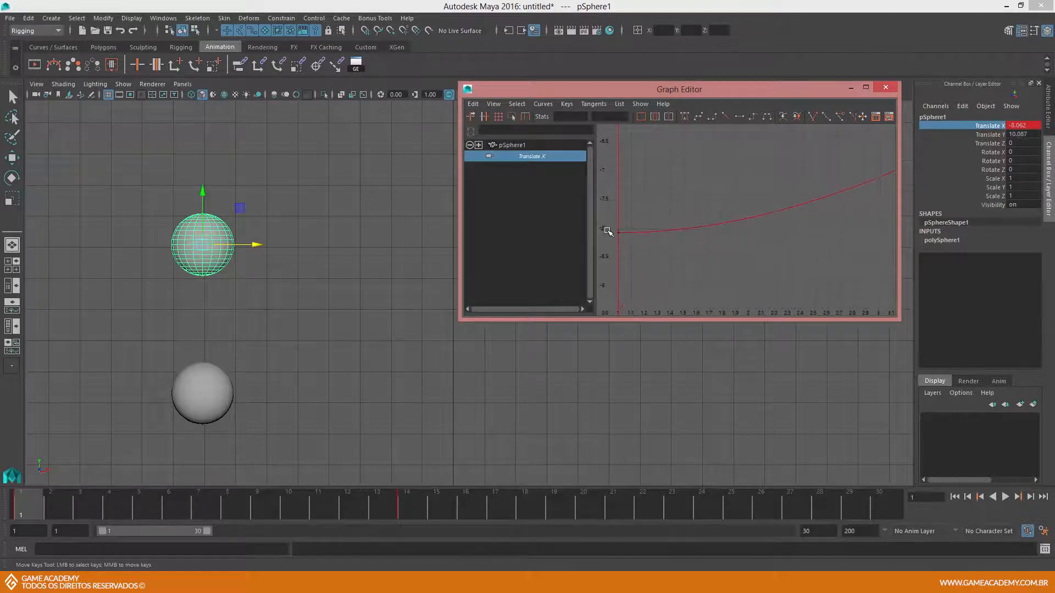
pyautogui.moveTo(655, 202)
pyautogui.keyDown('alt'); pyautogui.mouseDown(button='middle')
pyautogui.moveTo(648, 229)
pyautogui.moveTo(685, 217)
pyautogui.moveTo(667, 216)
pyautogui.moveTo(657, 193)
pyautogui.moveTo(658, 212)
pyautogui.mouseUp(button='middle'); pyautogui.keyUp('alt')
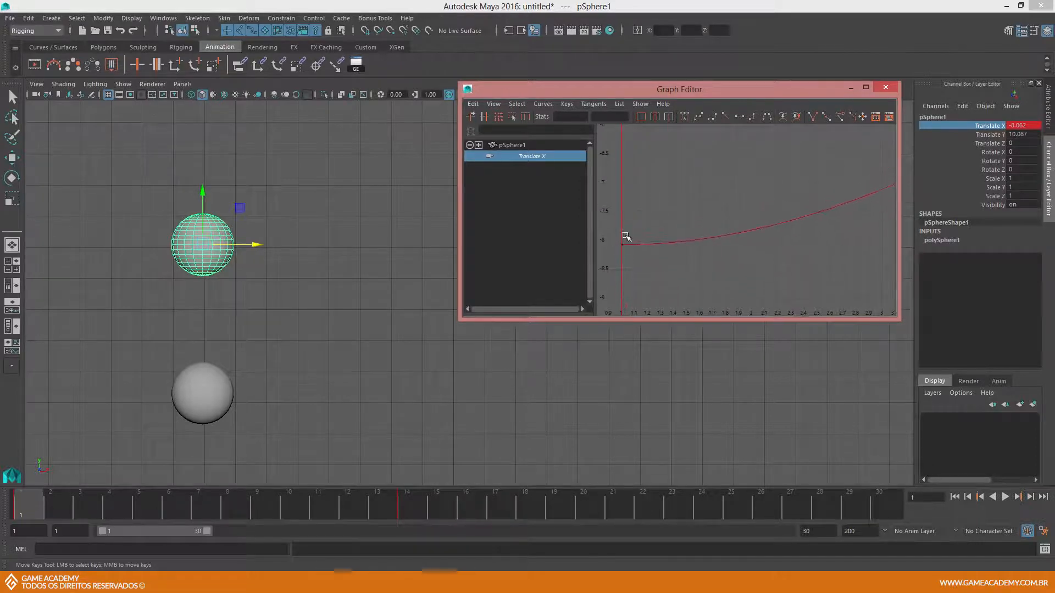
pyautogui.keyDown('alt'); pyautogui.moveTo(737, 247); pyautogui.dragTo(718, 224, button='right'); pyautogui.keyUp('alt')
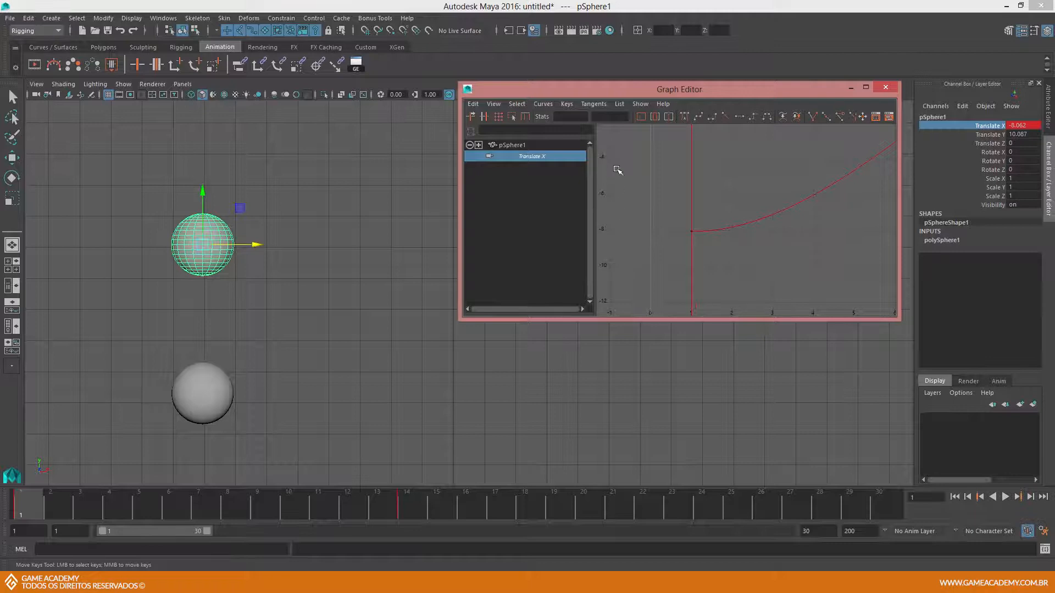
pyautogui.keyDown('alt'); pyautogui.moveTo(766, 245); pyautogui.dragTo(751, 221, button='right'); pyautogui.keyUp('alt')
pyautogui.keyDown('alt'); pyautogui.moveTo(751, 221); pyautogui.dragTo(650, 251, button='middle'); pyautogui.keyUp('alt')
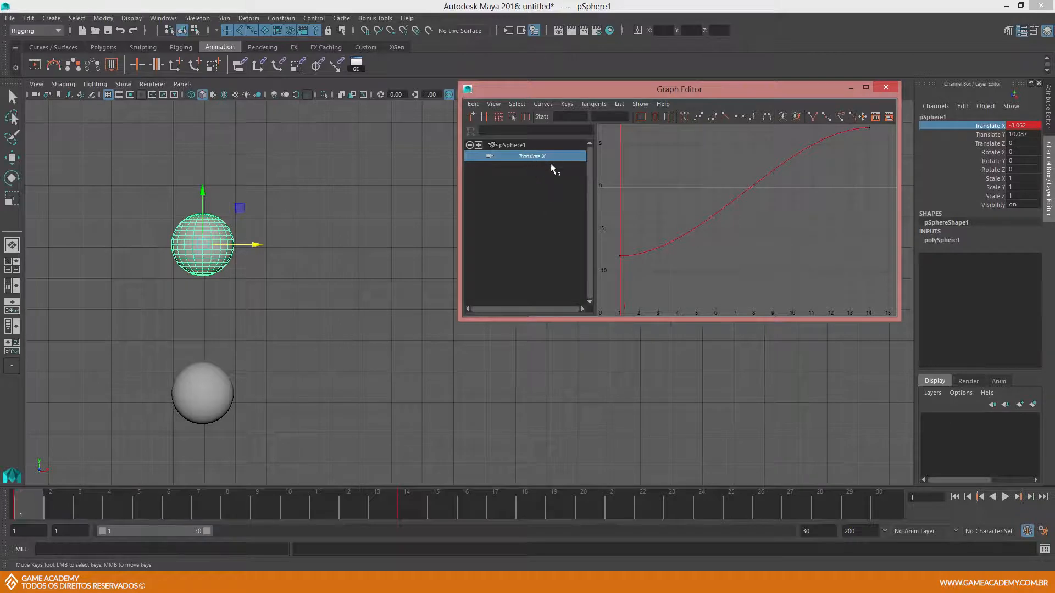
pyautogui.keyDown('alt'); pyautogui.moveTo(790, 223); pyautogui.dragTo(775, 211, button='right'); pyautogui.keyUp('alt')
pyautogui.keyDown('alt'); pyautogui.moveTo(774, 211); pyautogui.dragTo(709, 235, button='middle'); pyautogui.keyUp('alt')
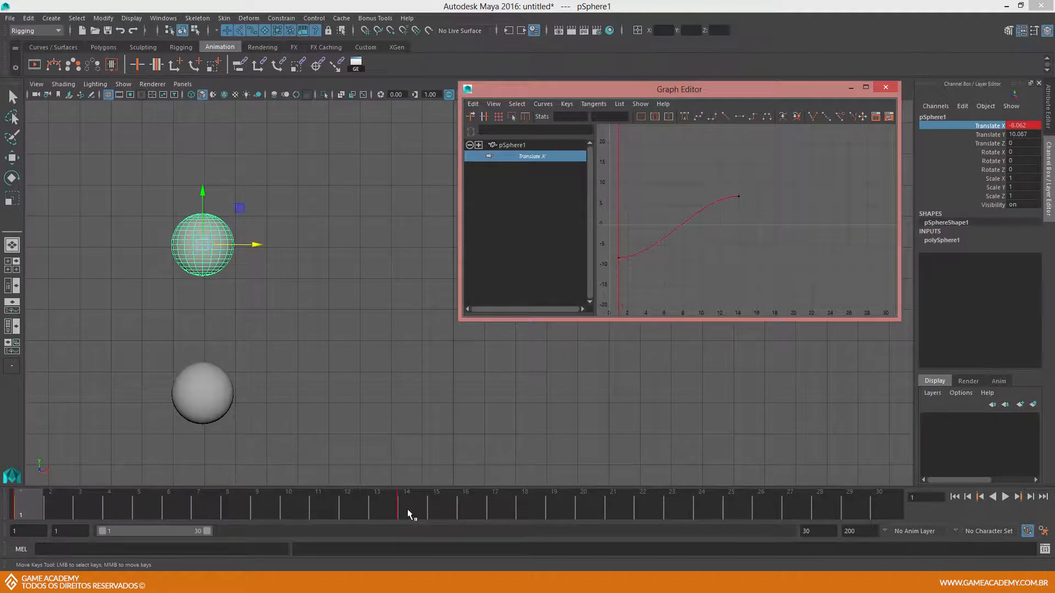
# Go to frame 14 and examine the Translate X curve's last key and the curve's overall shape between both keys.
pyautogui.click(407, 509)
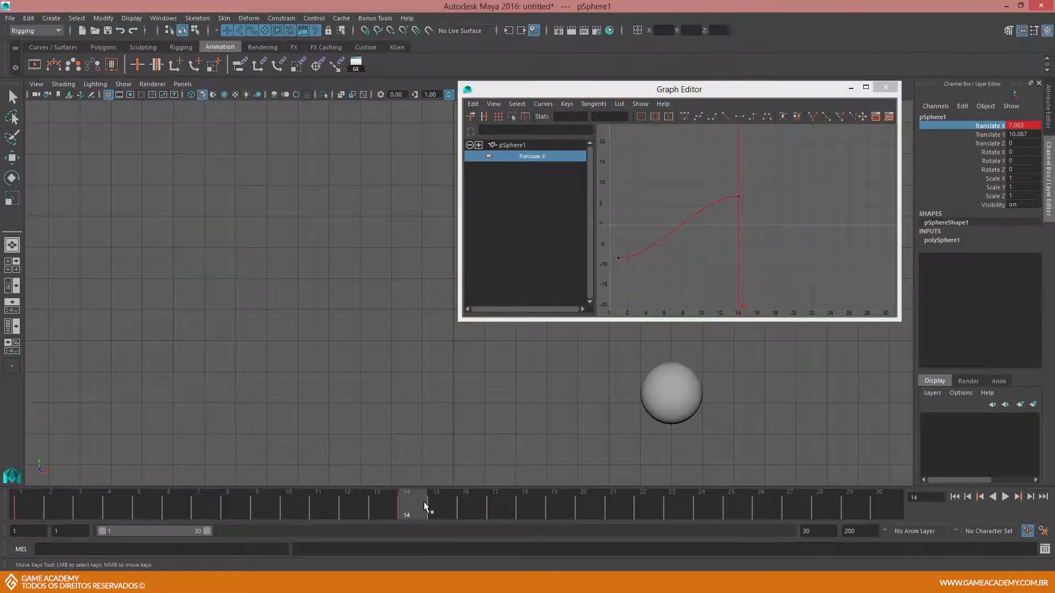
pyautogui.keyDown('alt'); pyautogui.moveTo(691, 165); pyautogui.dragTo(699, 170, button='right'); pyautogui.keyUp('alt')
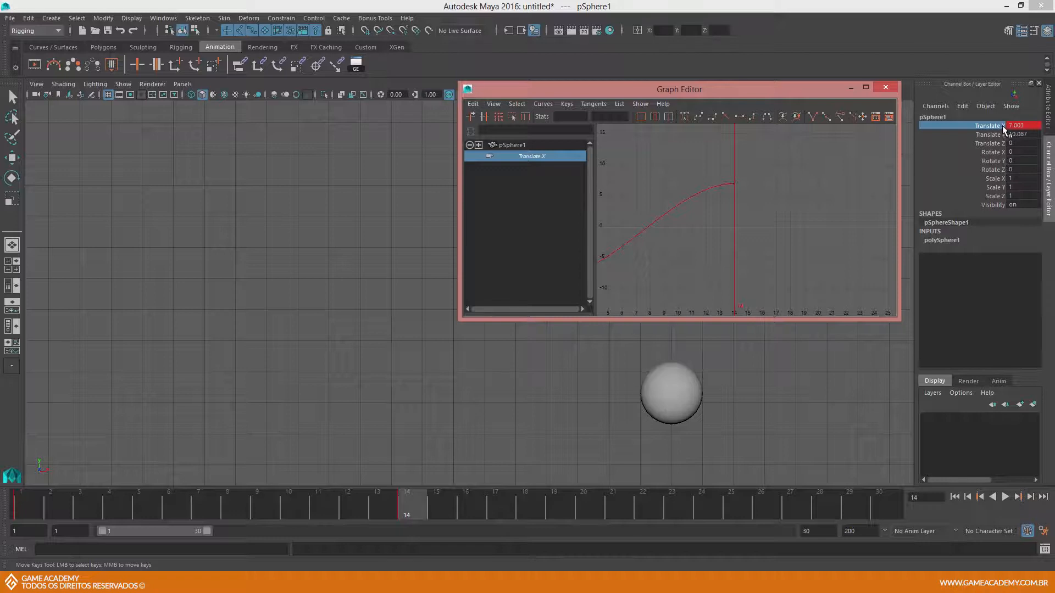
pyautogui.scroll(5, 698, 173)
pyautogui.keyDown('alt'); pyautogui.moveTo(710, 177); pyautogui.dragTo(680, 255, button='middle'); pyautogui.keyUp('alt')
pyautogui.scroll(5, 658, 185)
pyautogui.keyDown('alt'); pyautogui.moveTo(664, 188); pyautogui.dragTo(683, 196, button='middle'); pyautogui.keyUp('alt')
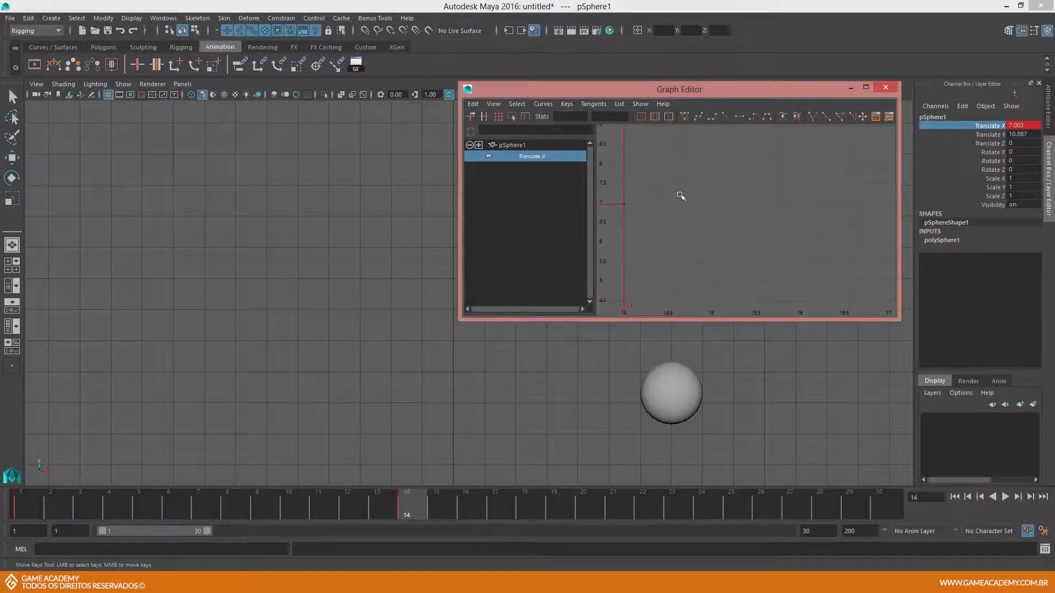
pyautogui.keyDown('alt'); pyautogui.moveTo(659, 205); pyautogui.dragTo(708, 200, button='middle'); pyautogui.keyUp('alt')
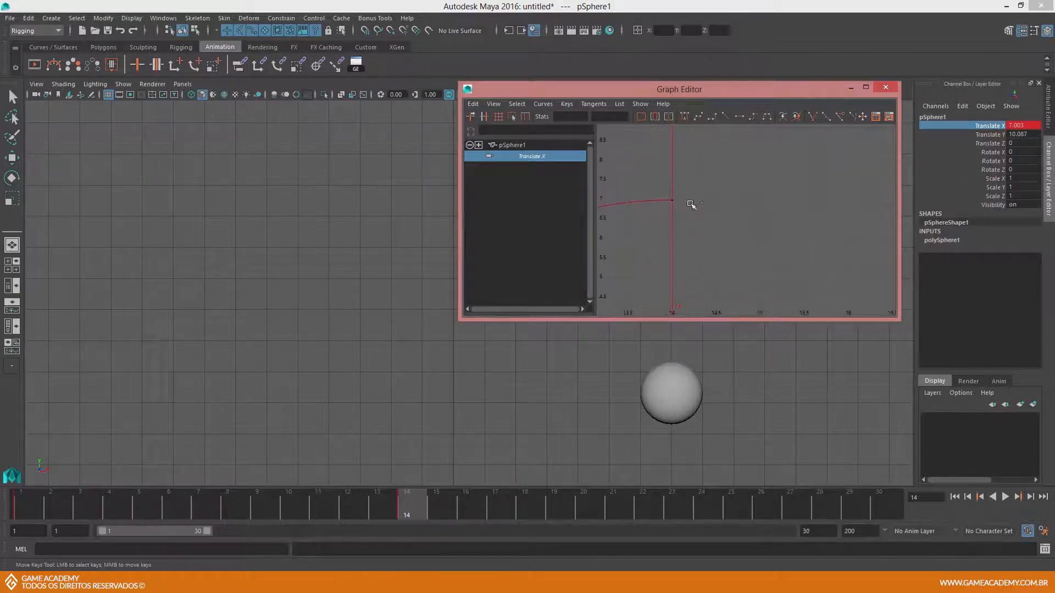
pyautogui.keyDown('alt'); pyautogui.moveTo(686, 234); pyautogui.dragTo(709, 220, button='right'); pyautogui.keyUp('alt')
pyautogui.keyDown('alt'); pyautogui.moveTo(708, 220); pyautogui.dragTo(811, 172, button='middle'); pyautogui.keyUp('alt')
pyautogui.keyDown('alt'); pyautogui.moveTo(801, 198); pyautogui.dragTo(791, 195, button='right'); pyautogui.keyUp('alt')
pyautogui.keyDown('alt'); pyautogui.moveTo(791, 196); pyautogui.dragTo(743, 215, button='middle'); pyautogui.keyUp('alt')
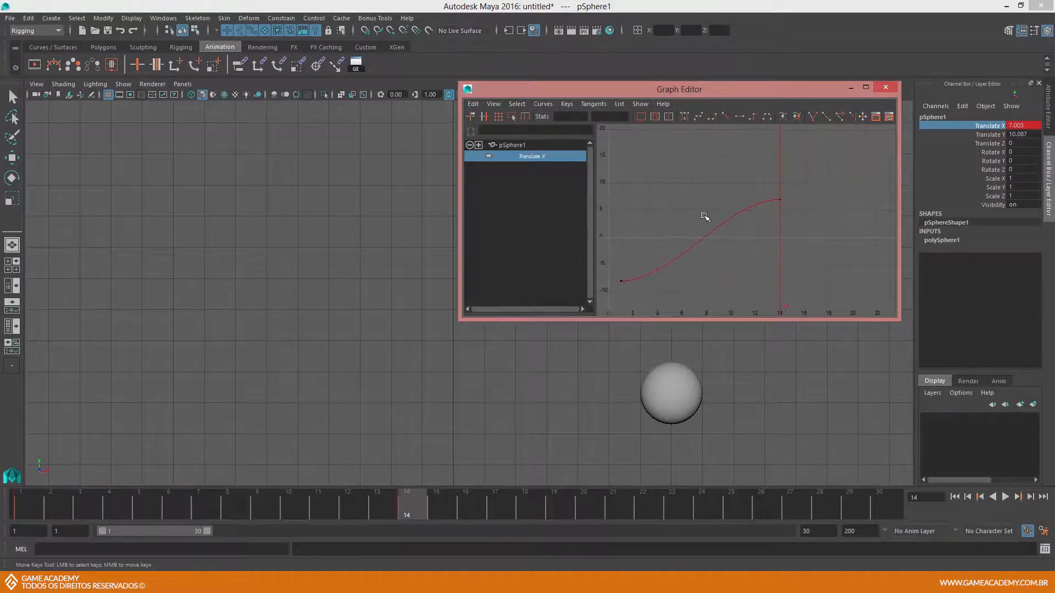
pyautogui.keyDown('alt'); pyautogui.moveTo(732, 287); pyautogui.dragTo(754, 287, button='middle'); pyautogui.keyUp('alt')
pyautogui.keyDown('alt'); pyautogui.moveTo(717, 265); pyautogui.dragTo(730, 262, button='right'); pyautogui.keyUp('alt')
pyautogui.keyDown('alt'); pyautogui.moveTo(727, 265); pyautogui.dragTo(666, 279, button='middle'); pyautogui.keyUp('alt')
pyautogui.scroll(2, 680, 223)
pyautogui.scroll(-1, 681, 221)
pyautogui.moveTo(686, 218)
pyautogui.keyDown('alt'); pyautogui.mouseDown(button='middle')
pyautogui.moveTo(717, 212)
pyautogui.moveTo(716, 193)
pyautogui.moveTo(703, 227)
pyautogui.mouseUp(button='middle'); pyautogui.keyUp('alt')
pyautogui.scroll(2, 716, 193)
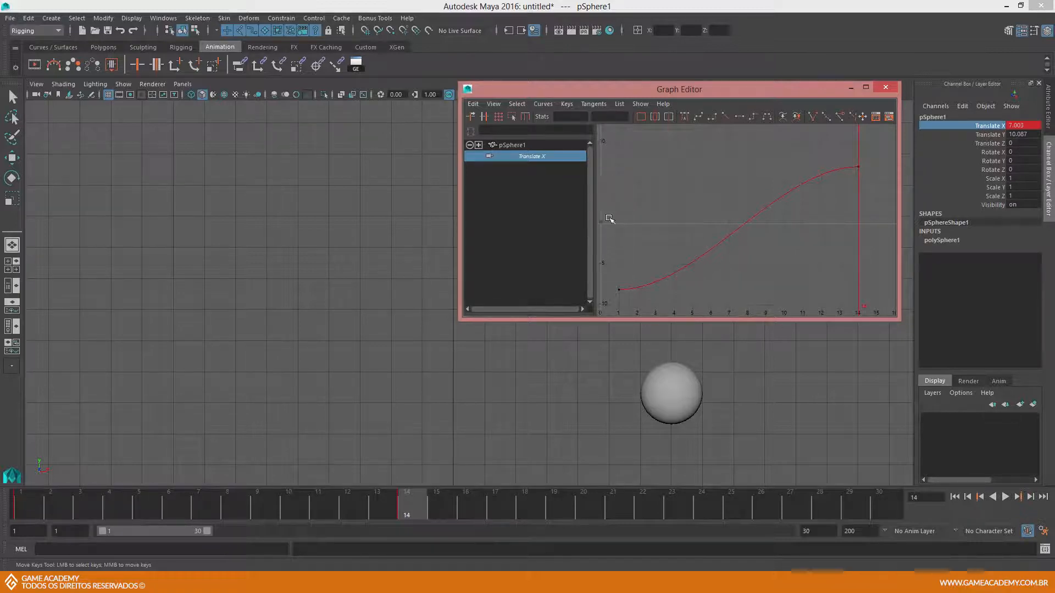
# Reposition the Graph Editor window to uncover more of the viewport, with the whole Translate X curve in view.
pyautogui.click(415, 252)
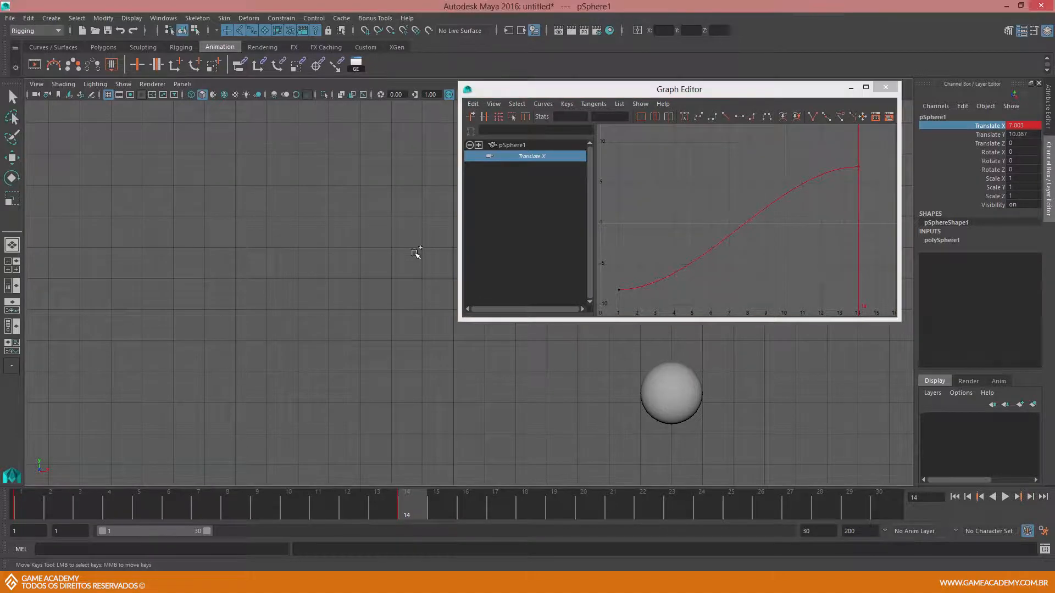
pyautogui.moveTo(730, 94); pyautogui.dragTo(761, 51)
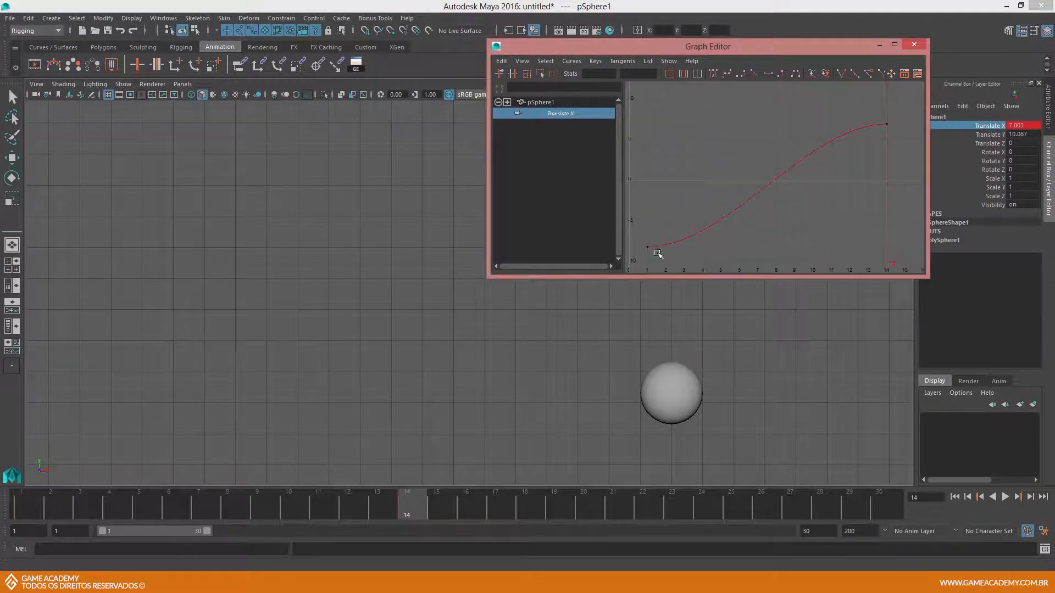
pyautogui.keyDown('alt'); pyautogui.moveTo(677, 234); pyautogui.dragTo(698, 227, button='middle'); pyautogui.keyUp('alt')
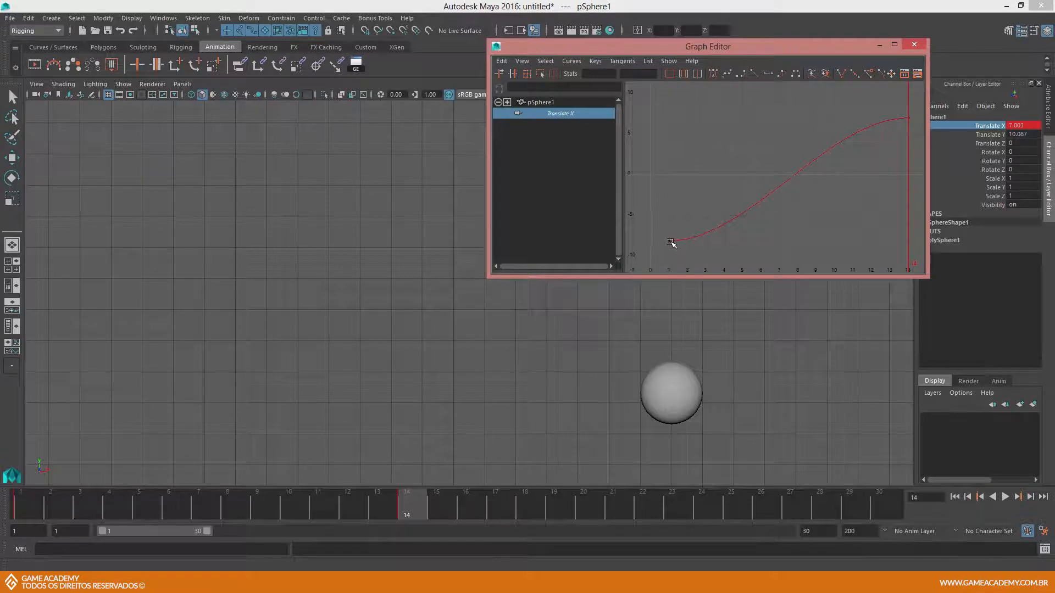
pyautogui.keyDown('alt'); pyautogui.moveTo(687, 230); pyautogui.dragTo(673, 233, button='middle'); pyautogui.keyUp('alt')
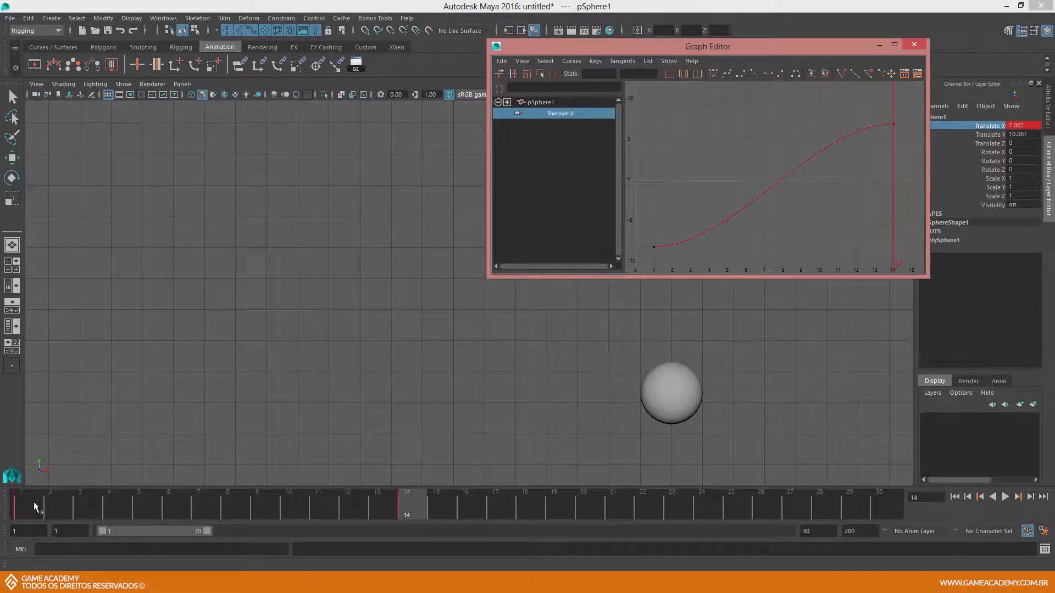
# Go to frame 1 and frame the whole Translate X curve in the Graph Editor.
pyautogui.click(34, 502)
pyautogui.moveTo(34, 502)
pyautogui.mouseDown()
pyautogui.moveTo(329, 498)
pyautogui.moveTo(21, 495)
pyautogui.mouseUp()
pyautogui.press('w')
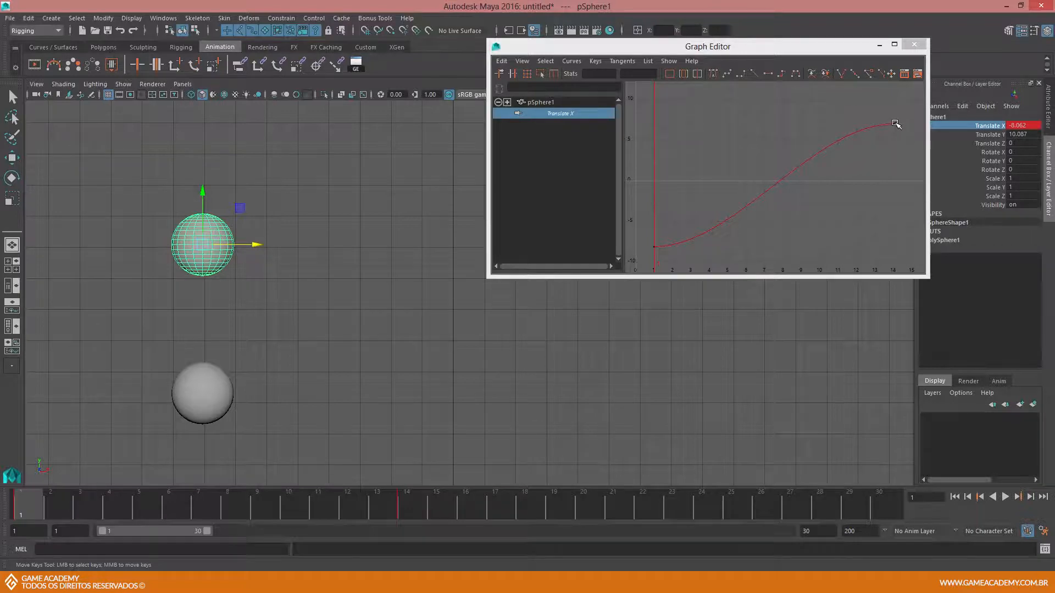
pyautogui.click(687, 212)
pyautogui.press('f')
pyautogui.keyDown('alt'); pyautogui.moveTo(688, 212); pyautogui.dragTo(696, 199, button='middle'); pyautogui.keyUp('alt')
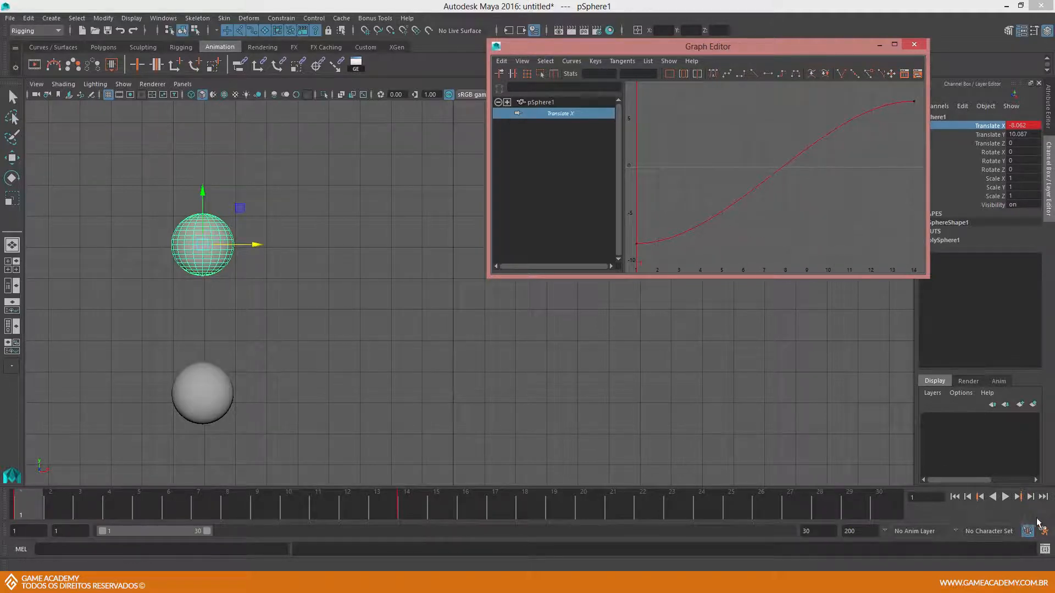
# Check the default in and out tangent types in the Animation preferences, and close the preferences.
pyautogui.click(1046, 541)
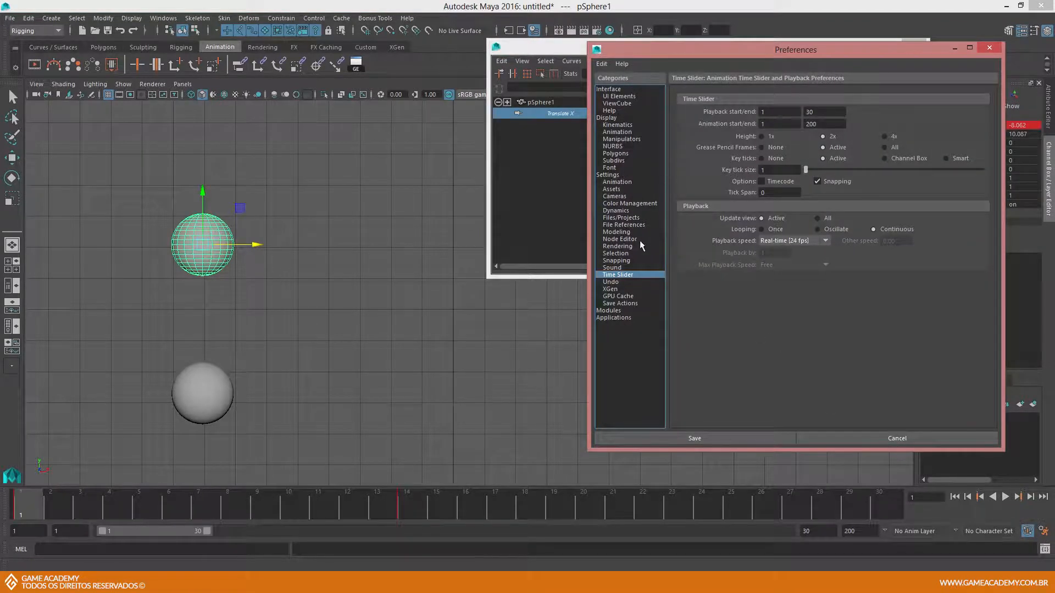
pyautogui.click(611, 189)
pyautogui.click(609, 182)
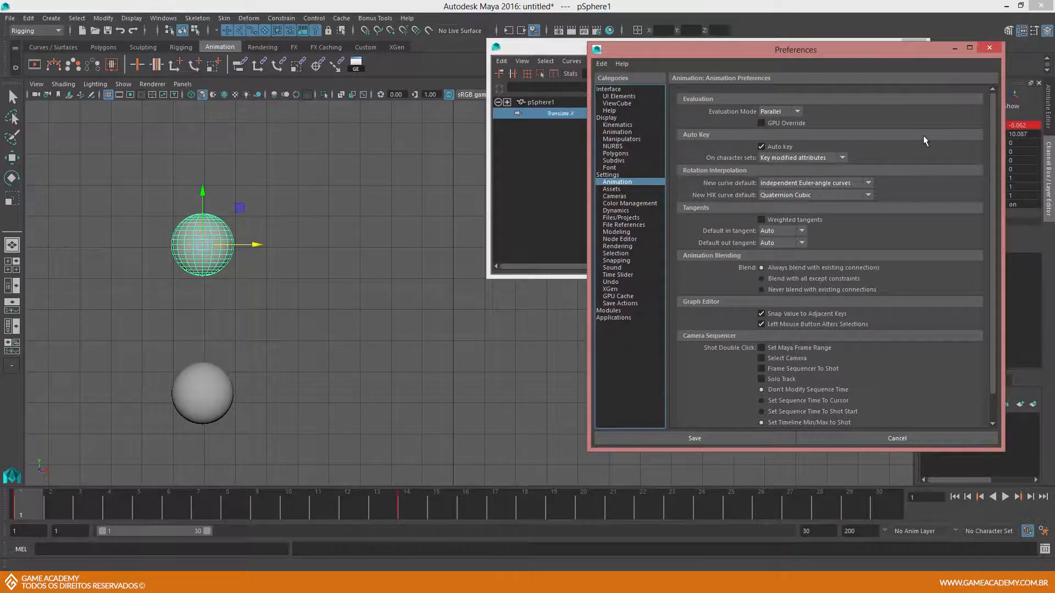
pyautogui.click(990, 49)
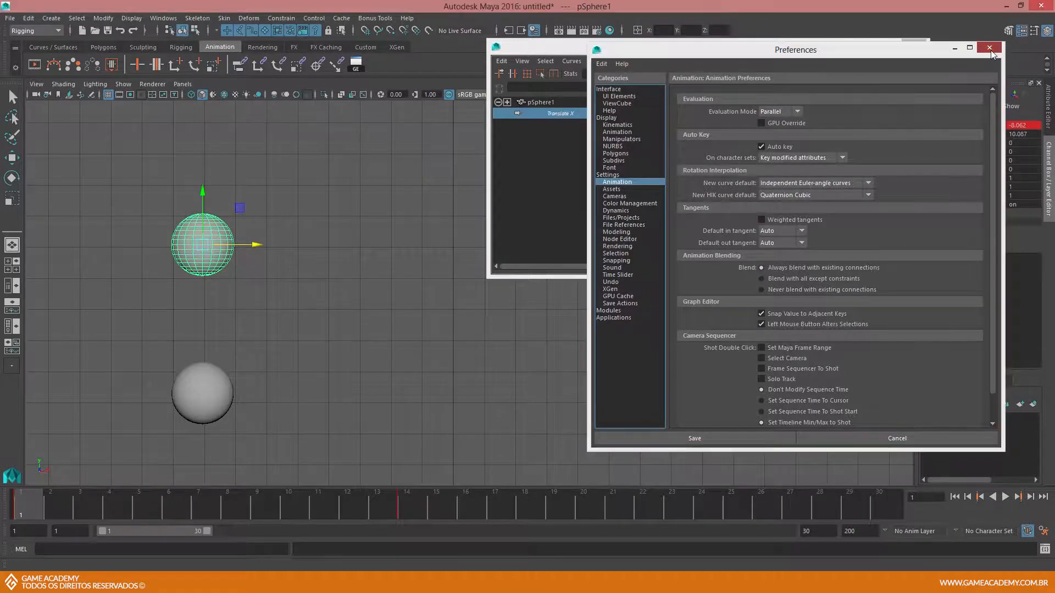
# Select the Translate X key at frame 1 and examine its tangent handles, leaving the key deselected.
pyautogui.click(703, 218)
pyautogui.keyDown('alt'); pyautogui.moveTo(703, 218); pyautogui.dragTo(728, 192, button='middle'); pyautogui.keyUp('alt')
pyautogui.scroll(2, 695, 199)
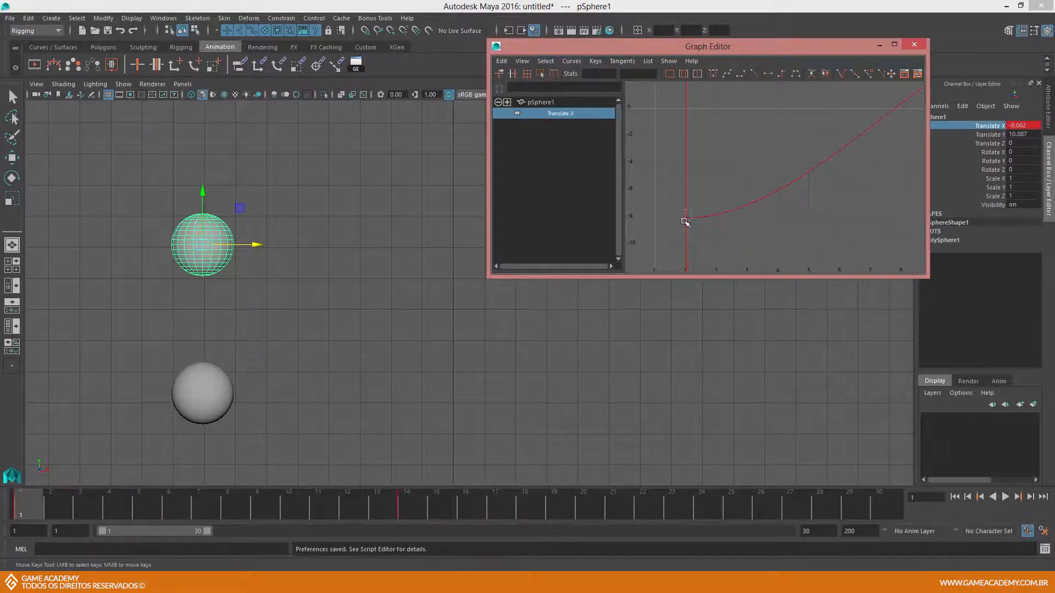
pyautogui.click(679, 223)
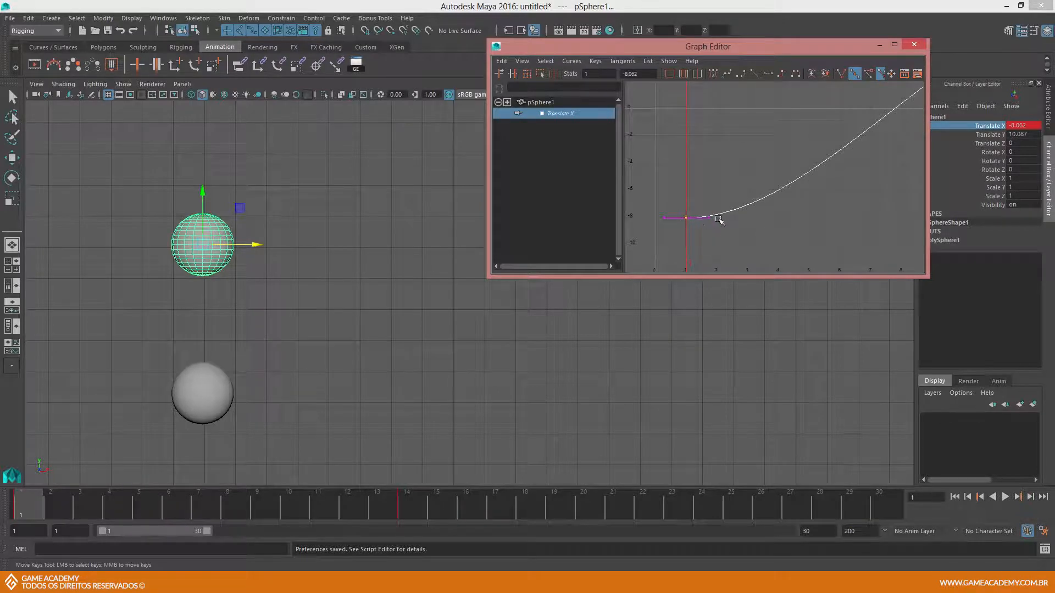
pyautogui.click(714, 184)
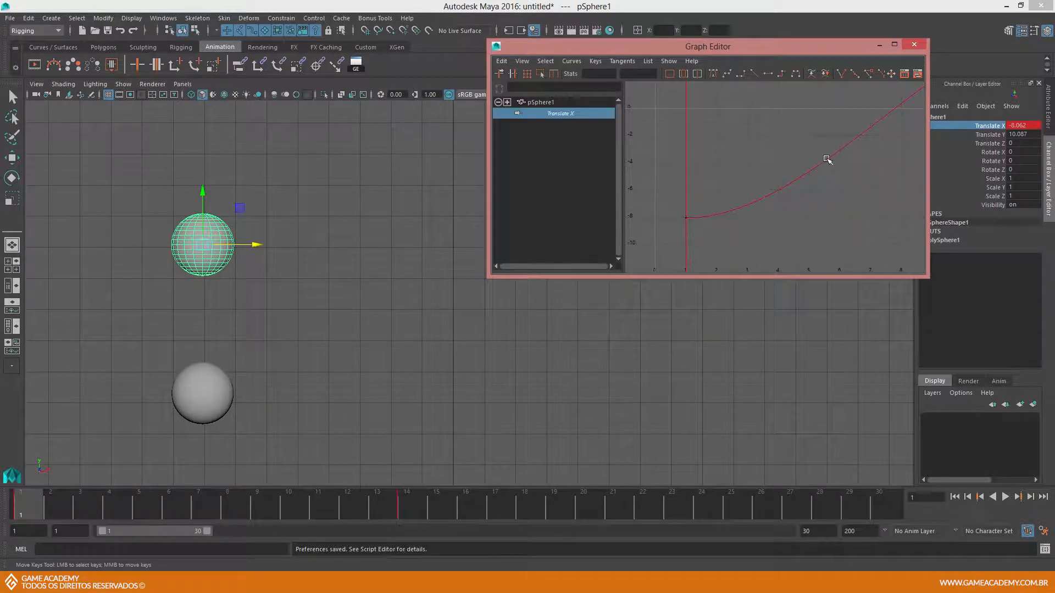
# Compare the whole Translate X curve with a close-up of its selected first key and the curve segment leaving it.
pyautogui.keyDown('alt'); pyautogui.moveTo(794, 158); pyautogui.dragTo(720, 177, button='middle'); pyautogui.keyUp('alt')
pyautogui.scroll(-3, 774, 158)
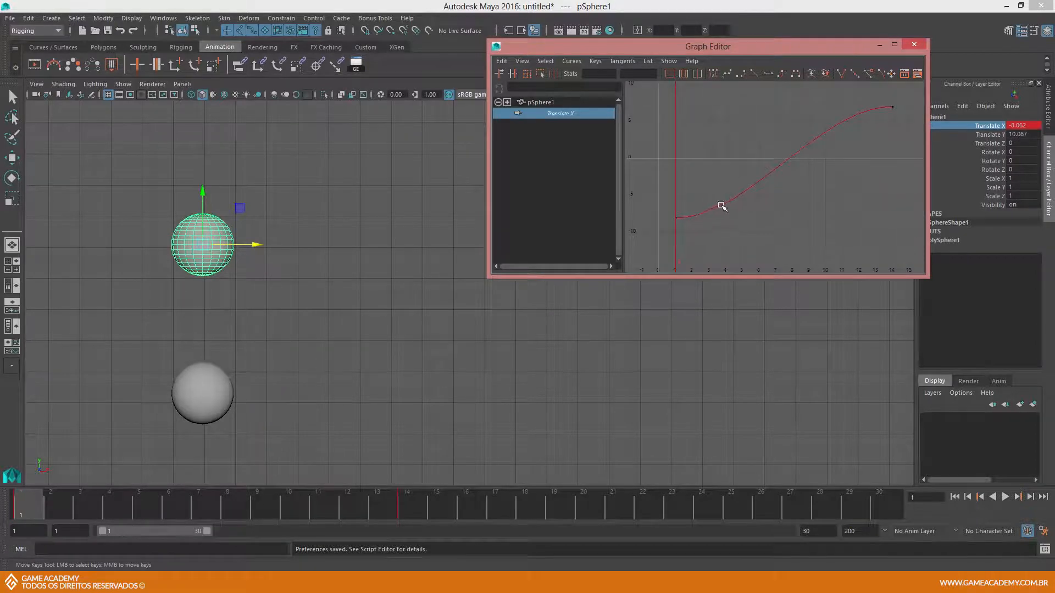
pyautogui.keyDown('alt'); pyautogui.moveTo(754, 183); pyautogui.dragTo(727, 190, button='middle'); pyautogui.keyUp('alt')
pyautogui.keyDown('alt'); pyautogui.moveTo(746, 180); pyautogui.dragTo(806, 161, button='middle'); pyautogui.keyUp('alt')
pyautogui.keyDown('alt'); pyautogui.moveTo(699, 177); pyautogui.dragTo(751, 172, button='right'); pyautogui.keyUp('alt')
pyautogui.keyDown('alt'); pyautogui.moveTo(704, 200); pyautogui.dragTo(779, 166, button='middle'); pyautogui.keyUp('alt')
pyautogui.keyDown('alt'); pyautogui.moveTo(738, 172); pyautogui.dragTo(716, 207, button='right'); pyautogui.keyUp('alt')
pyautogui.click(699, 222)
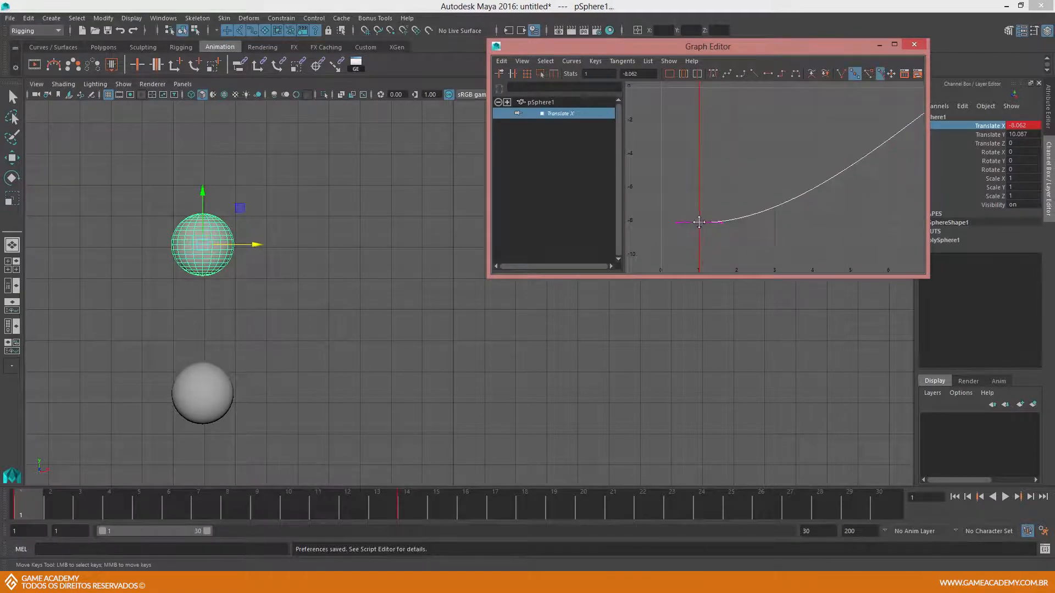
pyautogui.keyDown('alt'); pyautogui.moveTo(683, 205); pyautogui.dragTo(689, 213, button='right'); pyautogui.keyUp('alt')
pyautogui.keyDown('alt'); pyautogui.moveTo(688, 213); pyautogui.dragTo(703, 192, button='middle'); pyautogui.keyUp('alt')
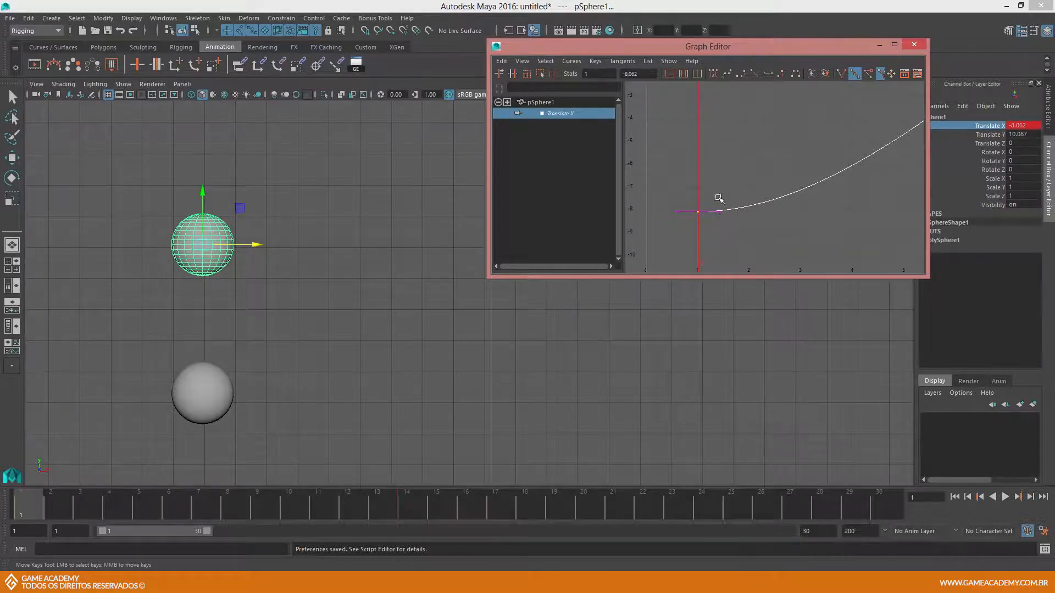
pyautogui.keyDown('alt'); pyautogui.moveTo(708, 210); pyautogui.dragTo(721, 212, button='middle'); pyautogui.keyUp('alt')
pyautogui.scroll(-1, 739, 206)
pyautogui.scroll(-1, 740, 206)
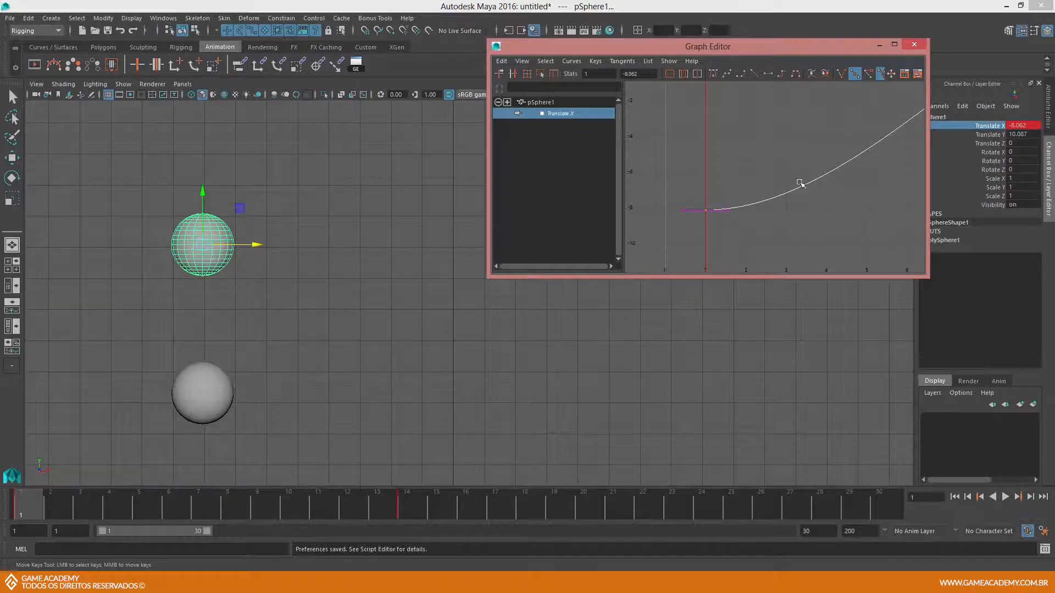
# Reselect the Translate X key at frame 1, and switch to the Select tool and back to the Move tool.
pyautogui.click(714, 198)
pyautogui.keyDown('alt'); pyautogui.moveTo(732, 170); pyautogui.dragTo(726, 177, button='middle'); pyautogui.keyUp('alt')
pyautogui.keyDown('alt'); pyautogui.moveTo(726, 177); pyautogui.dragTo(725, 172, button='right'); pyautogui.keyUp('alt')
pyautogui.keyDown('alt'); pyautogui.moveTo(725, 172); pyautogui.dragTo(727, 165, button='middle'); pyautogui.keyUp('alt')
pyautogui.keyDown('alt'); pyautogui.moveTo(727, 165); pyautogui.dragTo(721, 162, button='right'); pyautogui.keyUp('alt')
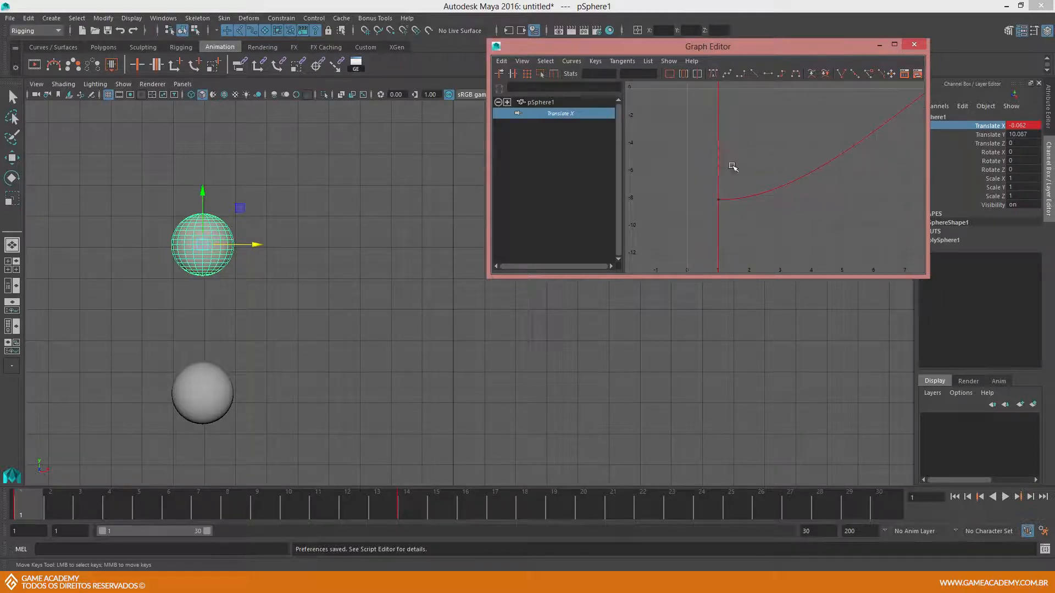
pyautogui.moveTo(716, 202); pyautogui.dragTo(718, 201)
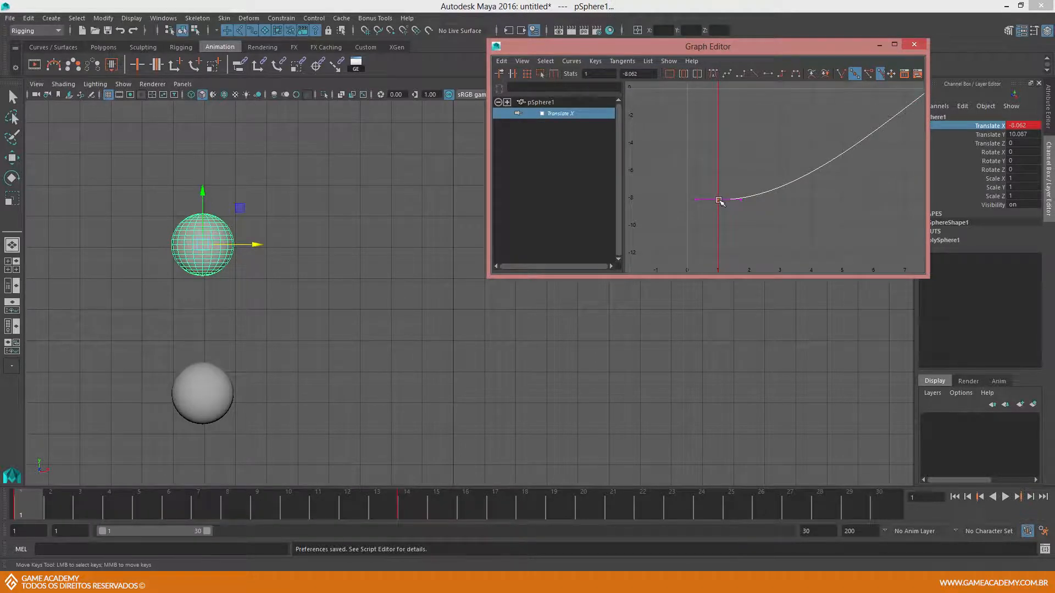
pyautogui.click(718, 201)
pyautogui.press('q')
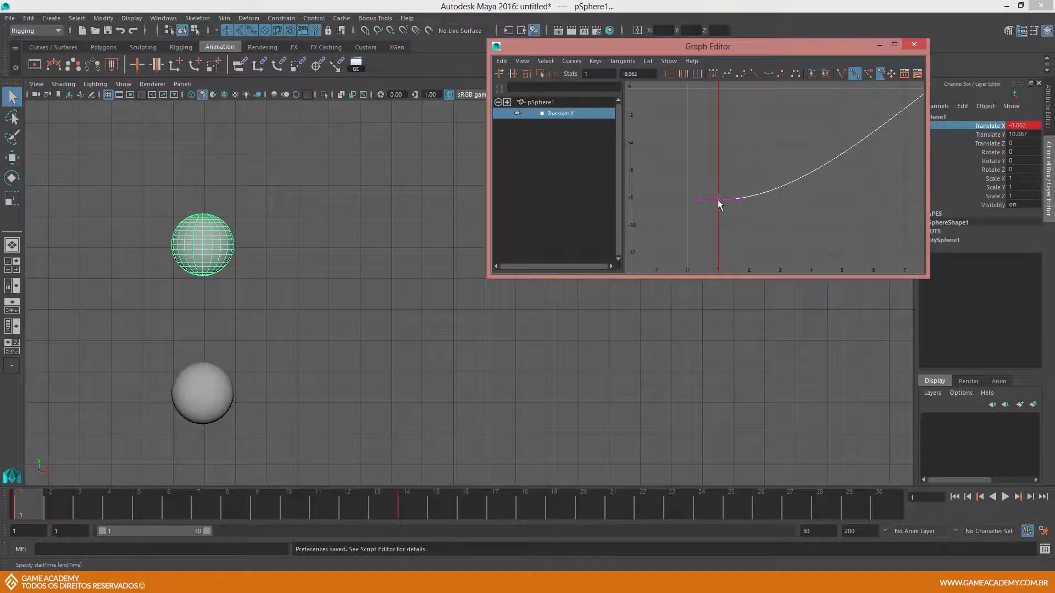
pyautogui.moveTo(729, 189); pyautogui.dragTo(729, 187)
pyautogui.press('w')
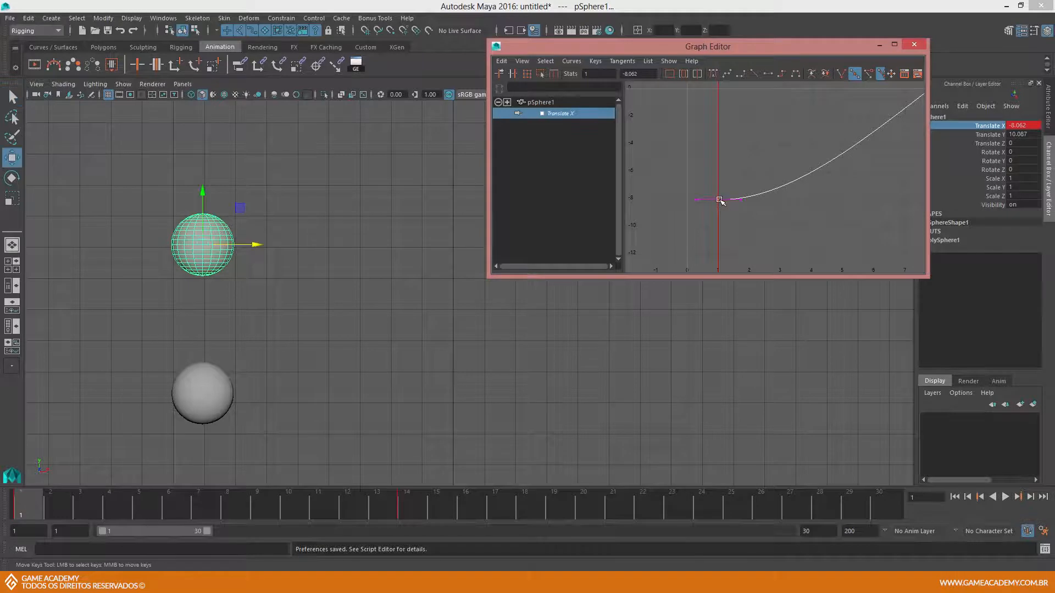
# Try raising the frame 1 key's value to about -4.87 and lowering it to about -7.34 in the graph.
pyautogui.click(730, 181)
pyautogui.moveTo(734, 169); pyautogui.dragTo(705, 215)
pyautogui.click(719, 200)
pyautogui.moveTo(717, 199); pyautogui.dragTo(719, 198)
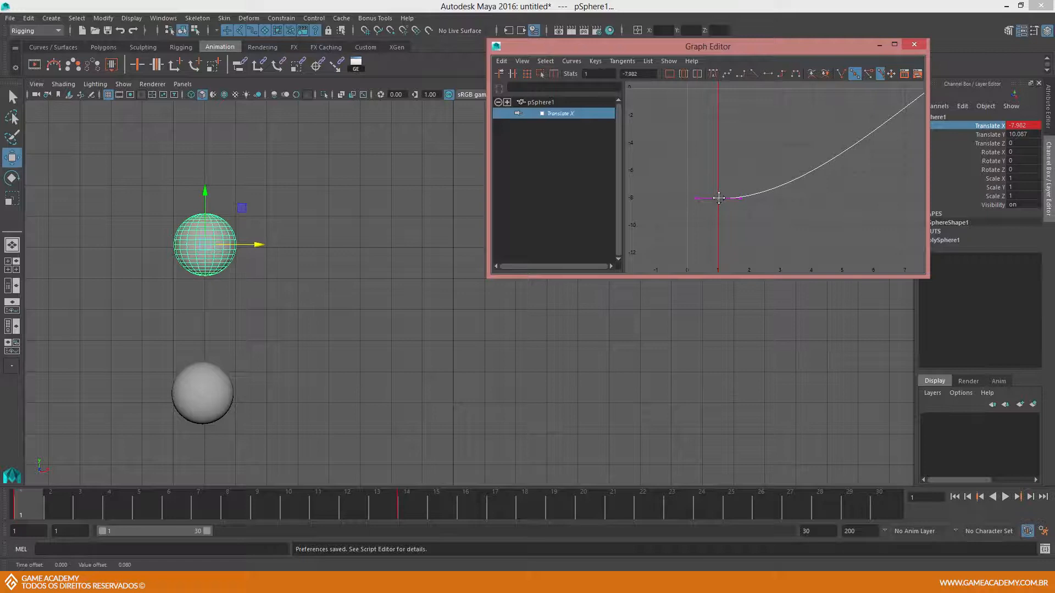
pyautogui.moveTo(718, 198); pyautogui.dragTo(719, 155)
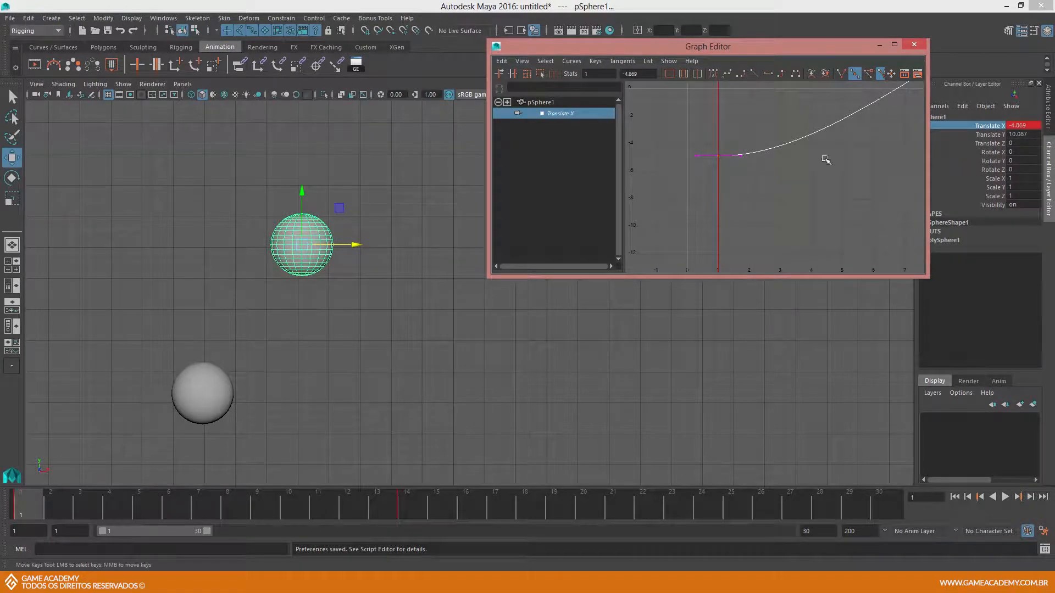
pyautogui.moveTo(719, 156); pyautogui.dragTo(718, 189)
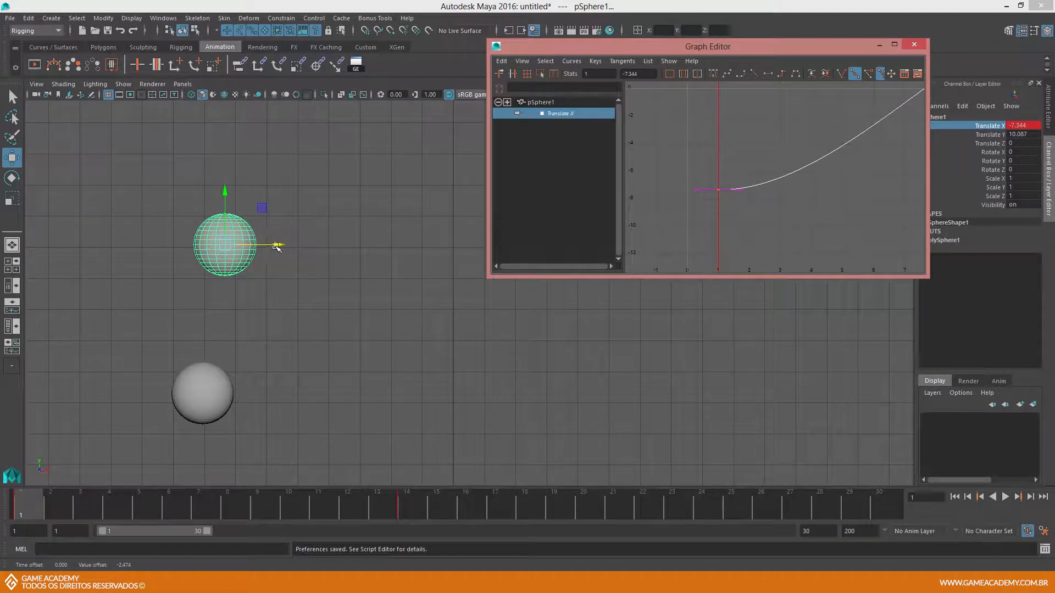
# Move the upper sphere along X to about -6.2 in the viewport, and lower its frame 1 key freely in the graph.
pyautogui.moveTo(275, 246); pyautogui.dragTo(304, 245)
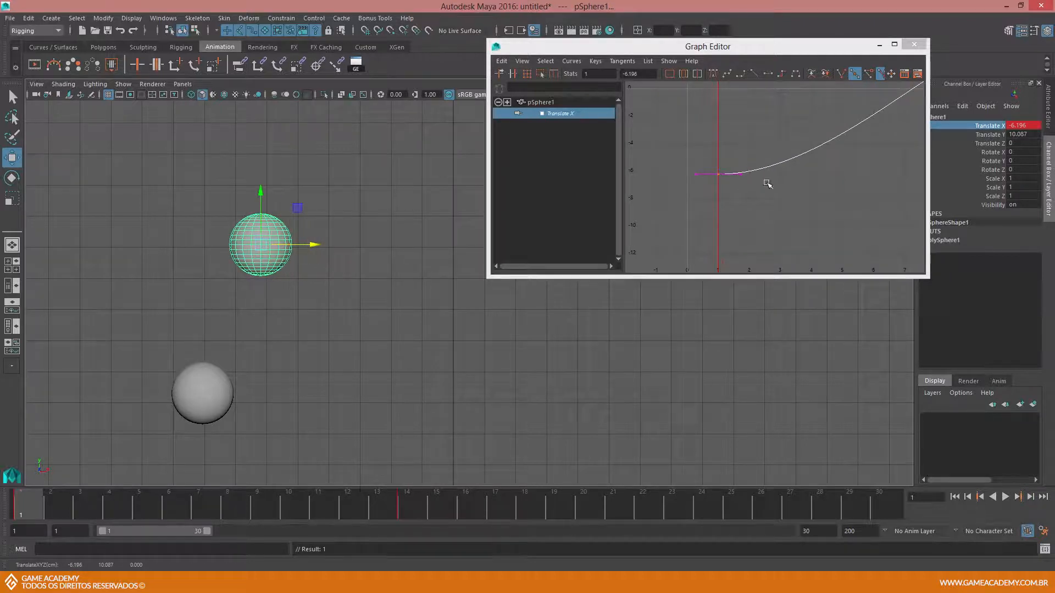
pyautogui.click(717, 165)
pyautogui.moveTo(718, 175); pyautogui.dragTo(705, 197, button='middle')
# Undo all the trial moves of the upper sphere and its Translate X key at frame 1.
pyautogui.hotkey('ctrl', 'z')
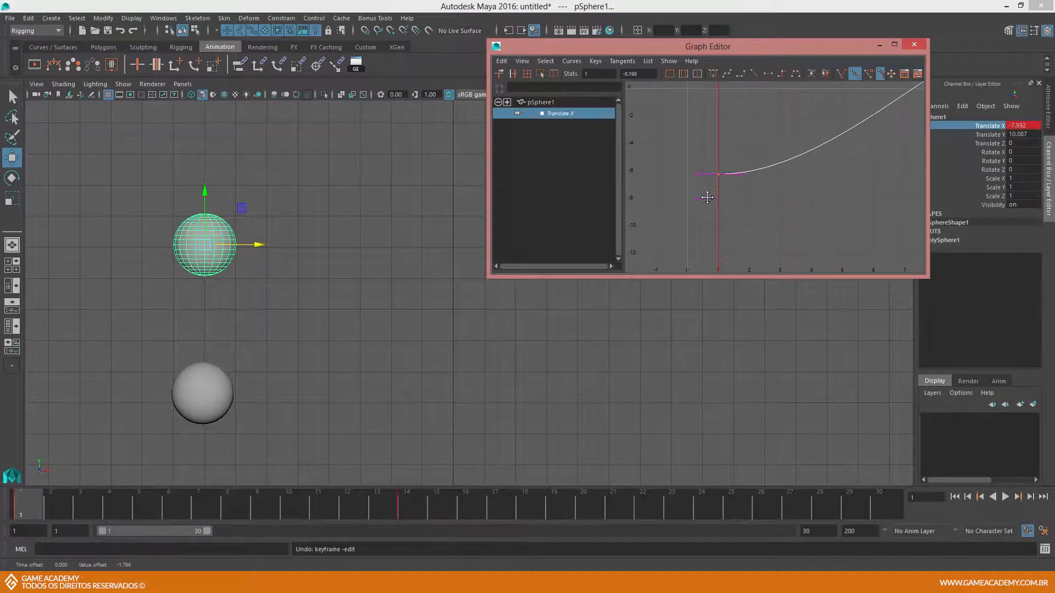
pyautogui.hotkey('ctrl', 'z')
pyautogui.hotkey('ctrl', 'z')
pyautogui.hotkey('ctrl', 'z')
pyautogui.hotkey('ctrl', 'z')
pyautogui.hotkey('ctrl', 'z')
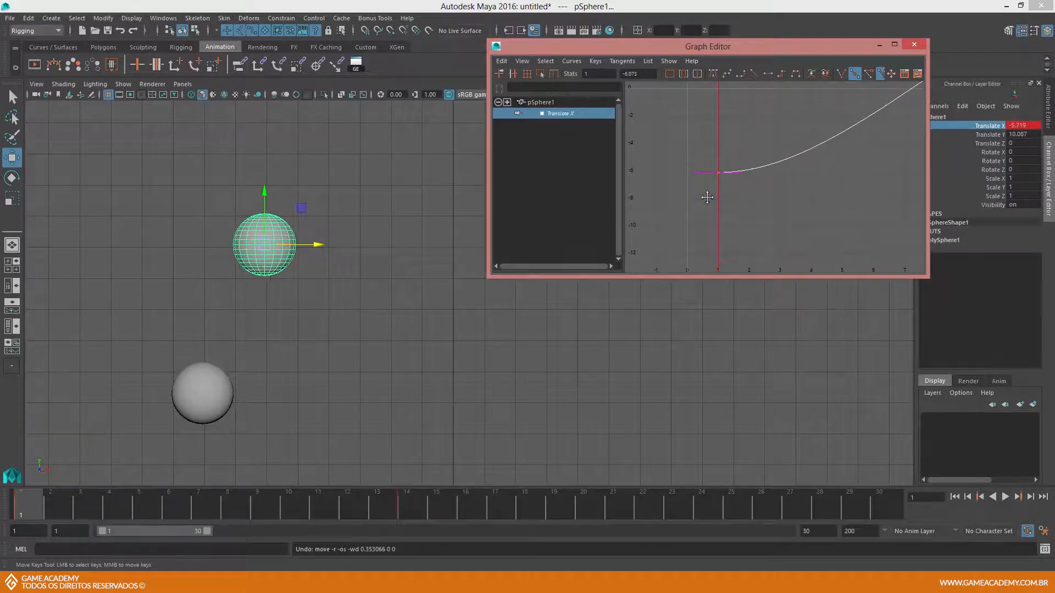
pyautogui.hotkey('ctrl', 'z')
pyautogui.hotkey('ctrl', 'z')
pyautogui.hotkey('ctrl', 'z')
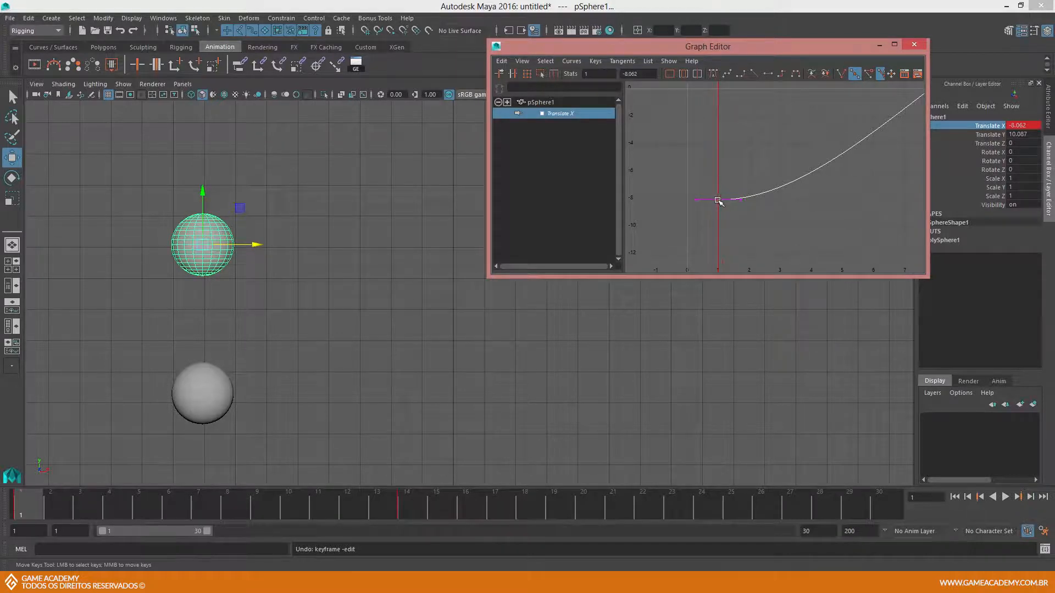
# Try moving the first Translate X key to frame 3, and undo the move.
pyautogui.moveTo(719, 202); pyautogui.dragTo(776, 201, button='middle')
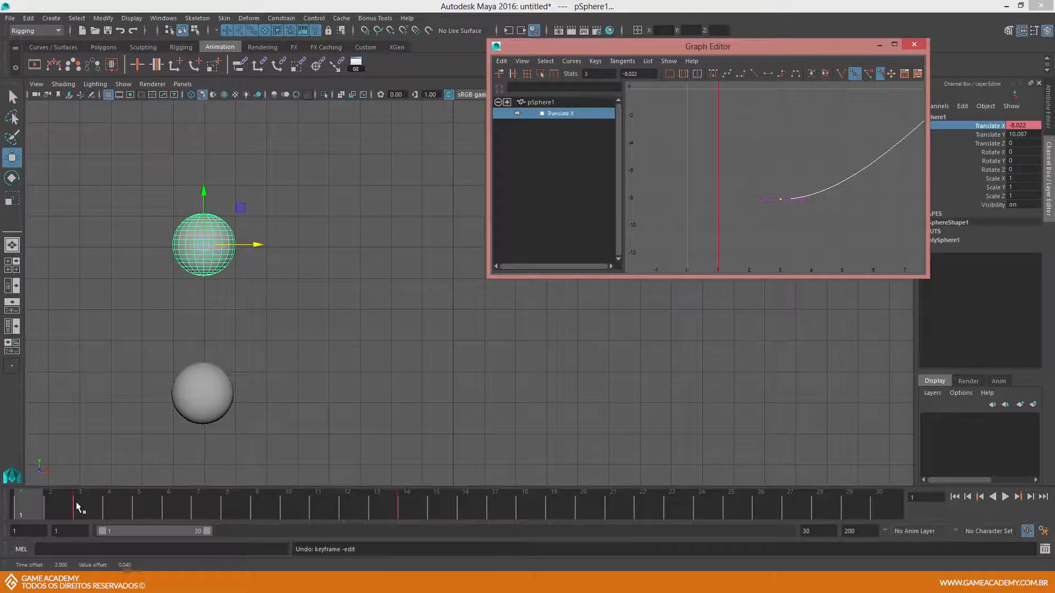
pyautogui.hotkey('ctrl', 'z')
pyautogui.hotkey('ctrl', 'z')
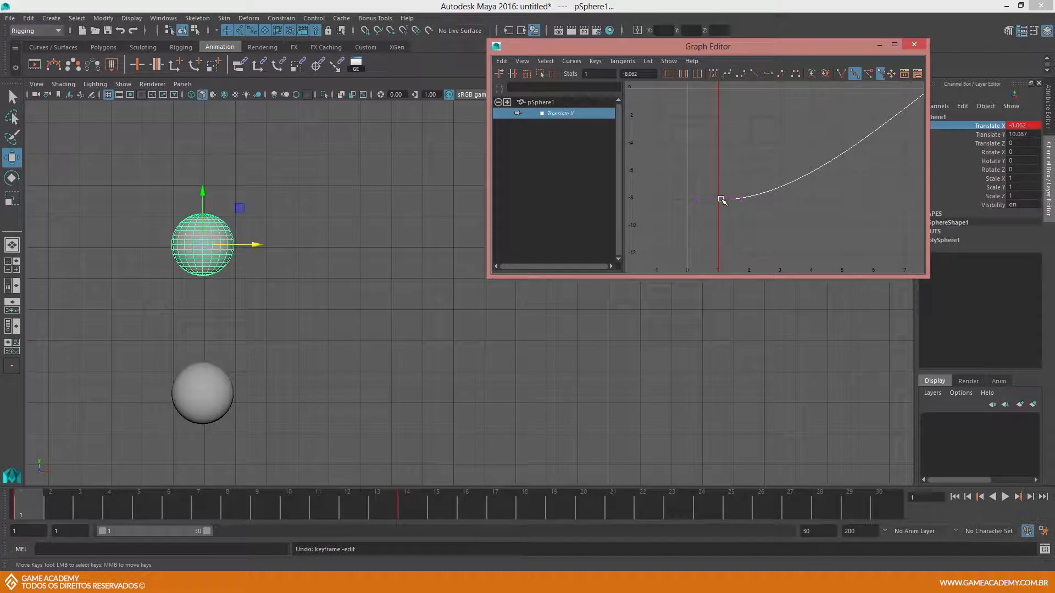
# Try moving the first Translate X key freely and constrained to a single axis, and undo the moves.
pyautogui.moveTo(720, 200); pyautogui.dragTo(742, 200, button='middle')
pyautogui.moveTo(720, 201); pyautogui.dragTo(719, 201, button='middle')
pyautogui.moveTo(730, 198)
pyautogui.keyDown('shift'); pyautogui.mouseDown(button='middle')
pyautogui.moveTo(813, 200)
pyautogui.moveTo(732, 199)
pyautogui.moveTo(806, 200)
pyautogui.moveTo(782, 200)
pyautogui.moveTo(780, 186)
pyautogui.moveTo(783, 245)
pyautogui.moveTo(785, 163)
pyautogui.moveTo(779, 245)
pyautogui.moveTo(749, 172)
pyautogui.moveTo(751, 198)
pyautogui.moveTo(782, 174)
pyautogui.moveTo(822, 193)
pyautogui.moveTo(874, 196)
pyautogui.moveTo(829, 214)
pyautogui.moveTo(665, 207)
pyautogui.moveTo(775, 215)
pyautogui.moveTo(863, 242)
pyautogui.moveTo(813, 219)
pyautogui.moveTo(743, 216)
pyautogui.moveTo(829, 217)
pyautogui.moveTo(732, 213)
pyautogui.mouseUp(button='middle'); pyautogui.keyUp('shift')
pyautogui.keyDown('shift'); pyautogui.moveTo(720, 202); pyautogui.dragTo(719, 202, button='middle'); pyautogui.keyUp('shift')
pyautogui.keyDown('shift'); pyautogui.moveTo(718, 193); pyautogui.dragTo(739, 214, button='middle'); pyautogui.keyUp('shift')
pyautogui.hotkey('ctrl', 'z')
# Deselect and reselect the Translate X key at frame 1, with the whole curve in view.
pyautogui.keyDown('alt'); pyautogui.moveTo(325, 228); pyautogui.dragTo(315, 241, button='middle'); pyautogui.keyUp('alt')
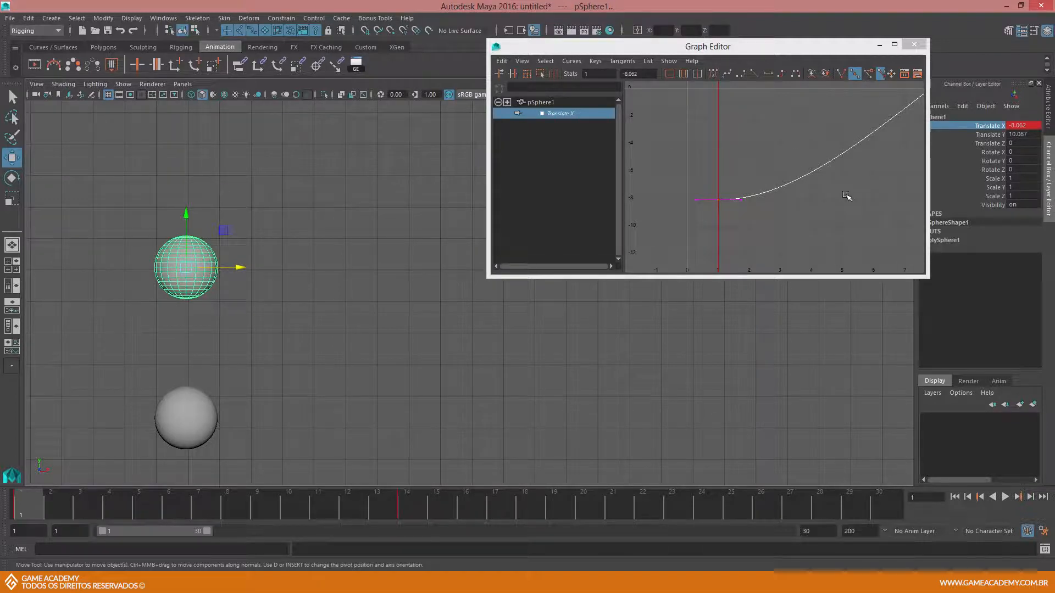
pyautogui.moveTo(745, 192)
pyautogui.keyDown('alt'); pyautogui.mouseDown(button='middle')
pyautogui.moveTo(734, 196)
pyautogui.moveTo(741, 185)
pyautogui.mouseUp(button='middle'); pyautogui.keyUp('alt')
pyautogui.scroll(3, 743, 188)
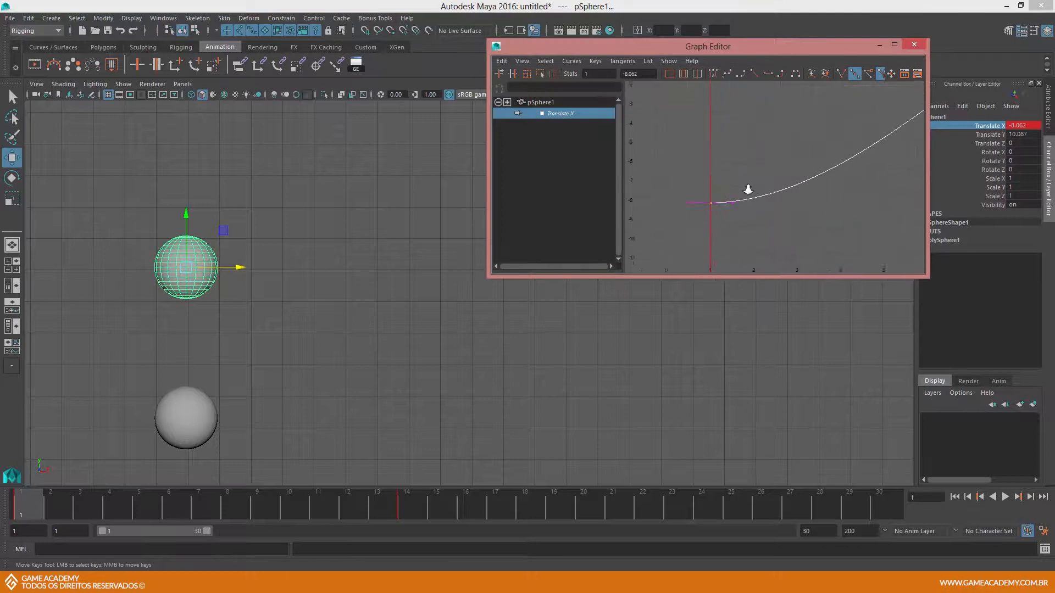
pyautogui.click(716, 188)
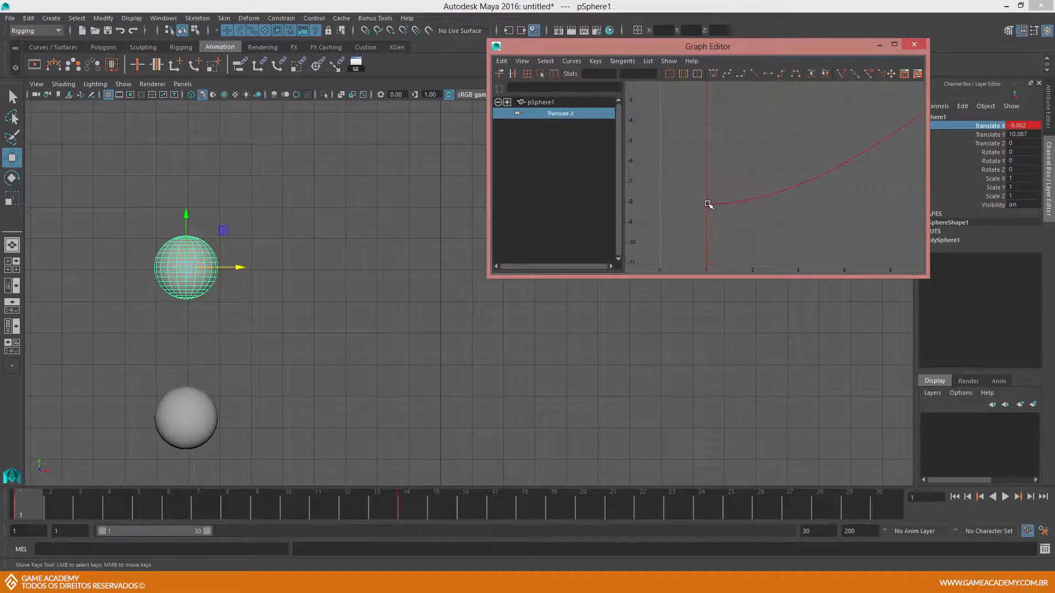
pyautogui.moveTo(705, 188); pyautogui.dragTo(707, 176)
pyautogui.moveTo(709, 212); pyautogui.dragTo(710, 212)
pyautogui.scroll(-6, 787, 181)
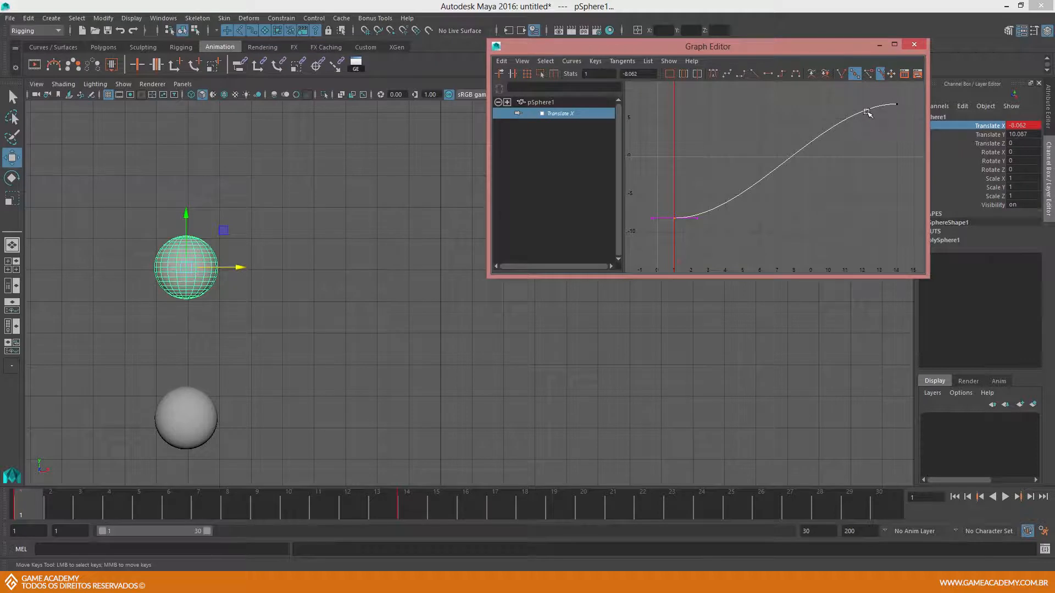
# Try out selecting the curve's first and last keys together, ending with only the frame 1 key selected.
pyautogui.click(679, 220)
pyautogui.click(662, 200)
pyautogui.click(676, 219)
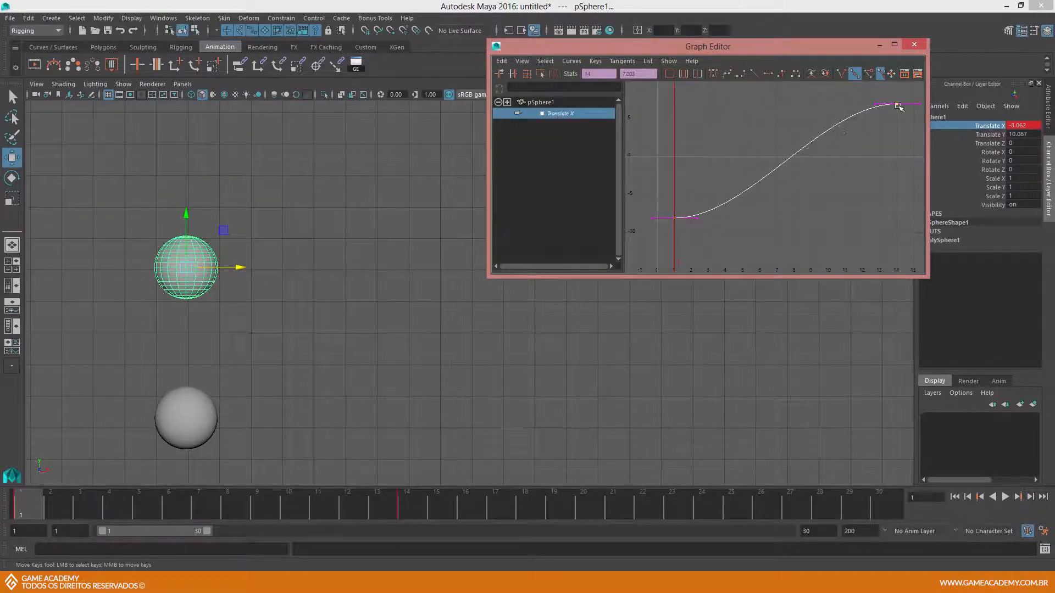
pyautogui.click(684, 205)
pyautogui.click(676, 219)
pyautogui.click(685, 214)
pyautogui.click(676, 218)
# Try moving the frame 1 key down and sideways in the graph, undoing each move.
pyautogui.moveTo(676, 219)
pyautogui.mouseDown(button='middle')
pyautogui.moveTo(672, 231)
pyautogui.moveTo(672, 207)
pyautogui.moveTo(671, 238)
pyautogui.moveTo(675, 205)
pyautogui.moveTo(675, 235)
pyautogui.mouseUp(button='middle')
pyautogui.hotkey('ctrl', 'z')
pyautogui.click(664, 214)
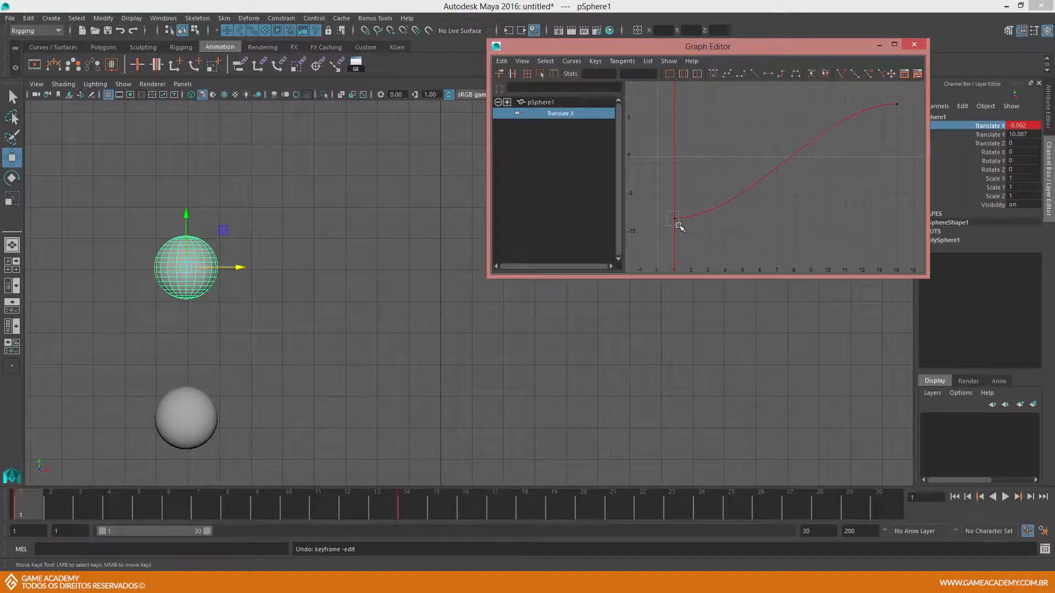
pyautogui.moveTo(680, 226); pyautogui.dragTo(680, 226)
pyautogui.moveTo(678, 224)
pyautogui.mouseDown(button='middle')
pyautogui.moveTo(670, 196)
pyautogui.moveTo(668, 218)
pyautogui.mouseUp(button='middle')
pyautogui.hotkey('ctrl', 'z')
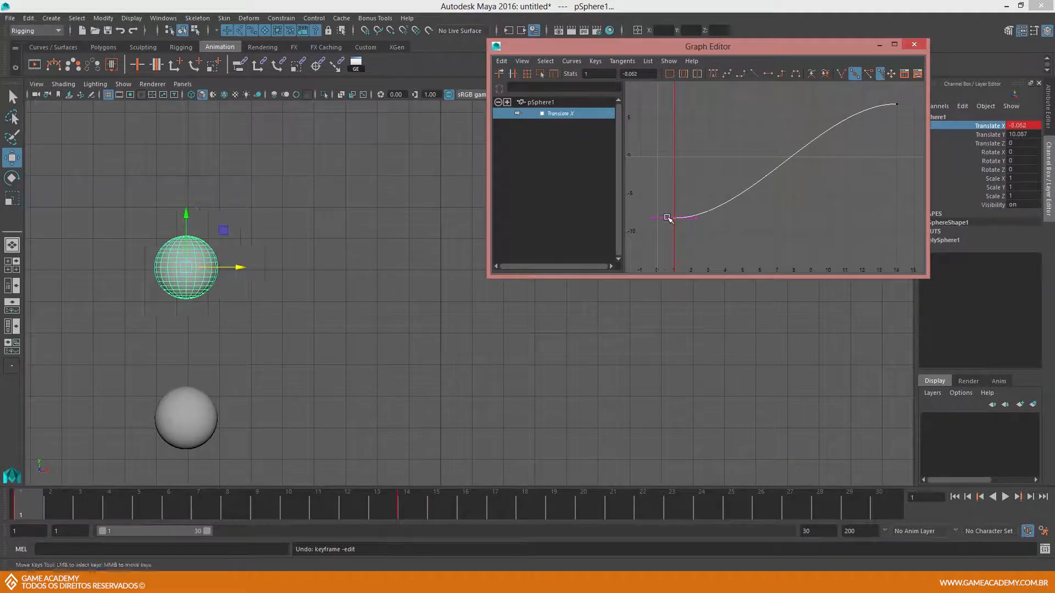
# Deselect the first key and examine the opening portion of the Translate X curve up to about frame 4.
pyautogui.keyDown('alt'); pyautogui.moveTo(683, 217); pyautogui.dragTo(742, 173, button='right'); pyautogui.keyUp('alt')
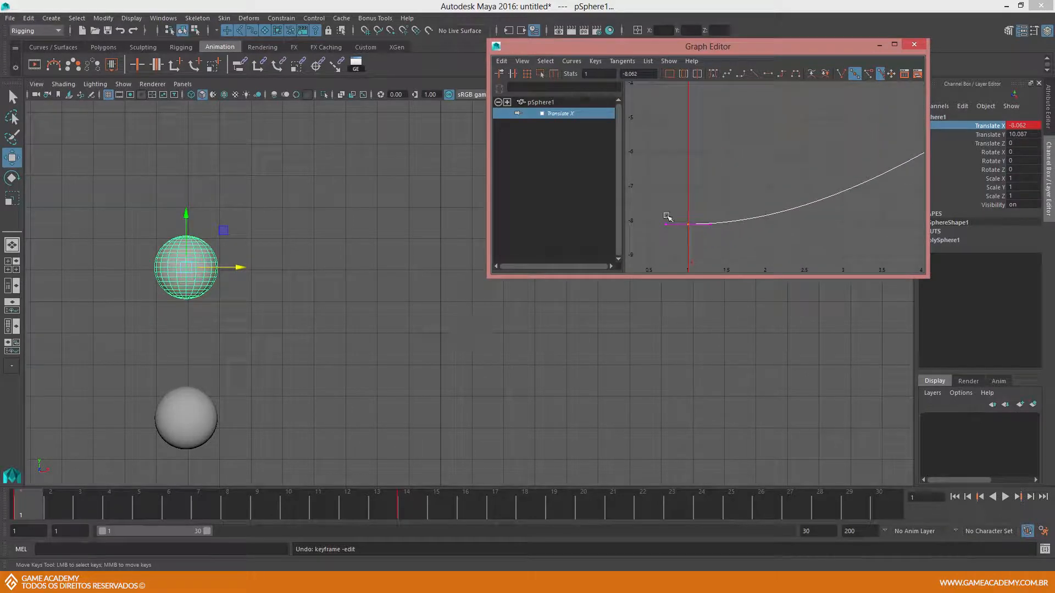
pyautogui.keyDown('alt'); pyautogui.moveTo(678, 219); pyautogui.dragTo(745, 183, button='right'); pyautogui.keyUp('alt')
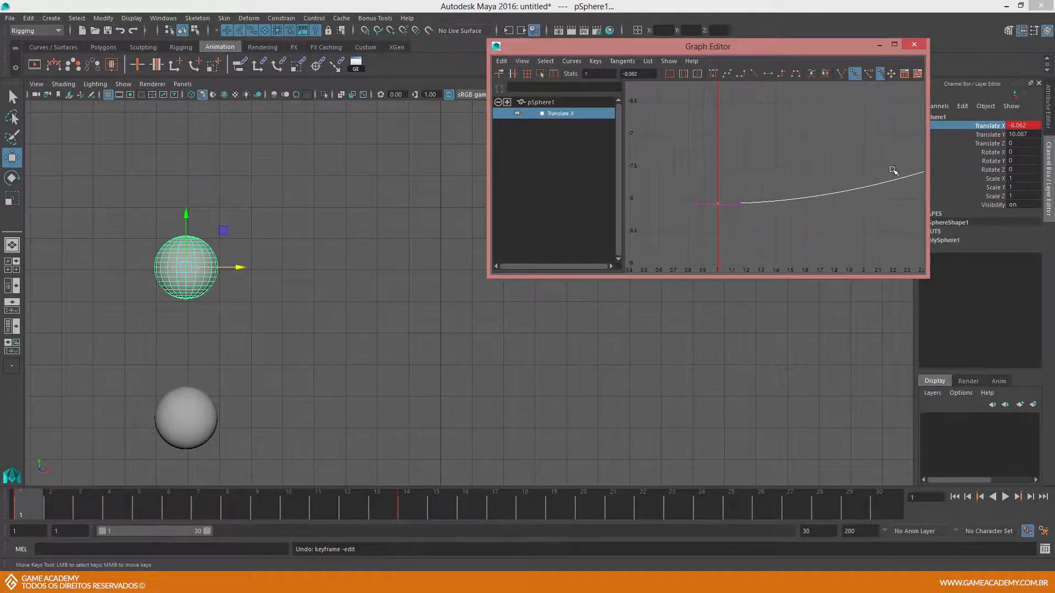
pyautogui.keyDown('alt'); pyautogui.moveTo(848, 186); pyautogui.dragTo(751, 191, button='right'); pyautogui.keyUp('alt')
pyautogui.click(723, 179)
pyautogui.keyDown('alt'); pyautogui.moveTo(777, 185); pyautogui.dragTo(751, 184, button='middle'); pyautogui.keyUp('alt')
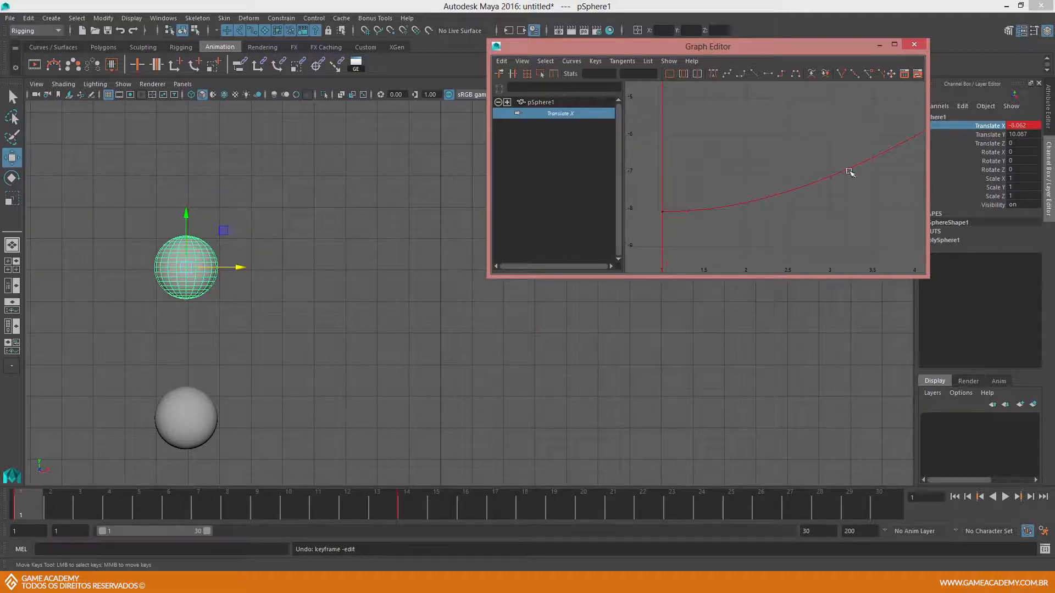
# Set the current time to frame 2 and select the Translate X curve's key at frame 1.
pyautogui.keyDown('alt'); pyautogui.moveTo(854, 160); pyautogui.dragTo(817, 162, button='right'); pyautogui.keyUp('alt')
pyautogui.keyDown('alt'); pyautogui.moveTo(817, 162); pyautogui.dragTo(683, 223, button='middle'); pyautogui.keyUp('alt')
pyautogui.keyDown('alt'); pyautogui.moveTo(720, 219); pyautogui.dragTo(665, 221, button='right'); pyautogui.keyUp('alt')
pyautogui.keyDown('alt'); pyautogui.moveTo(737, 188); pyautogui.dragTo(730, 198, button='middle'); pyautogui.keyUp('alt')
pyautogui.keyDown('alt'); pyautogui.moveTo(728, 172); pyautogui.dragTo(744, 167, button='middle'); pyautogui.keyUp('alt')
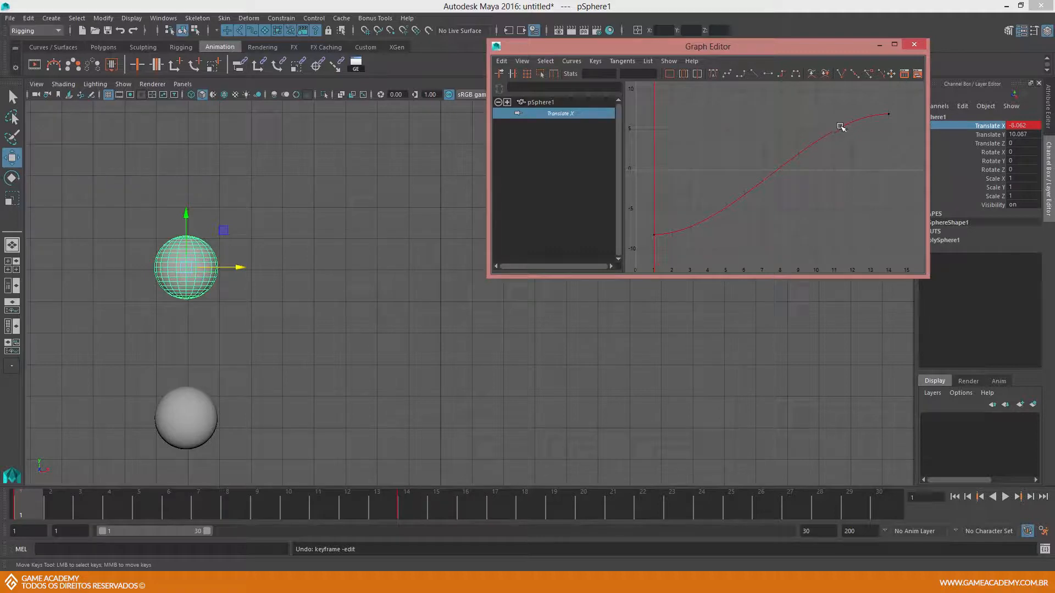
pyautogui.scroll(6, 680, 206)
pyautogui.scroll(2, 667, 179)
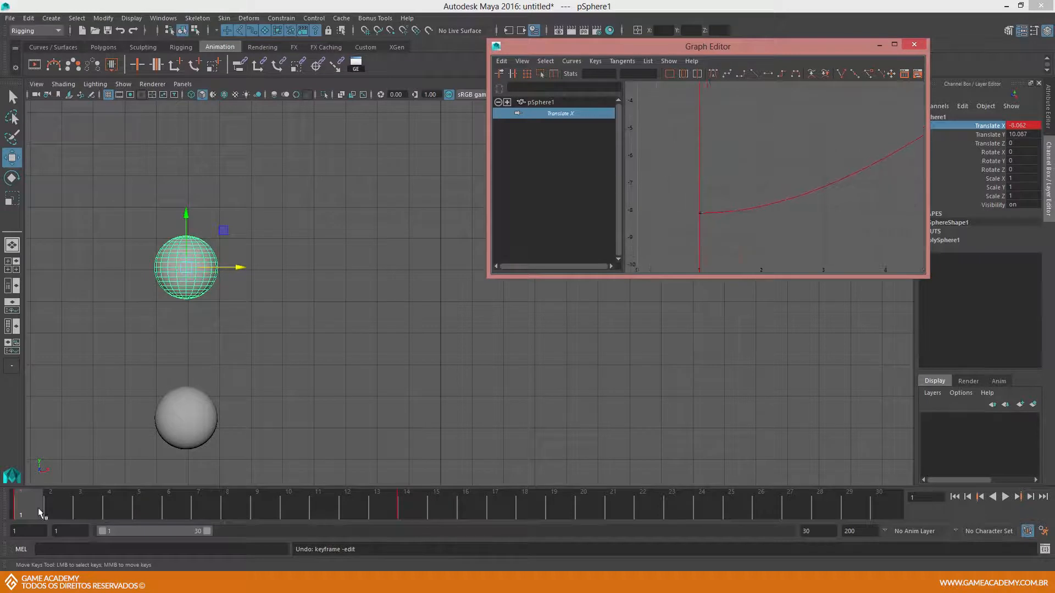
pyautogui.moveTo(29, 509); pyautogui.dragTo(67, 508)
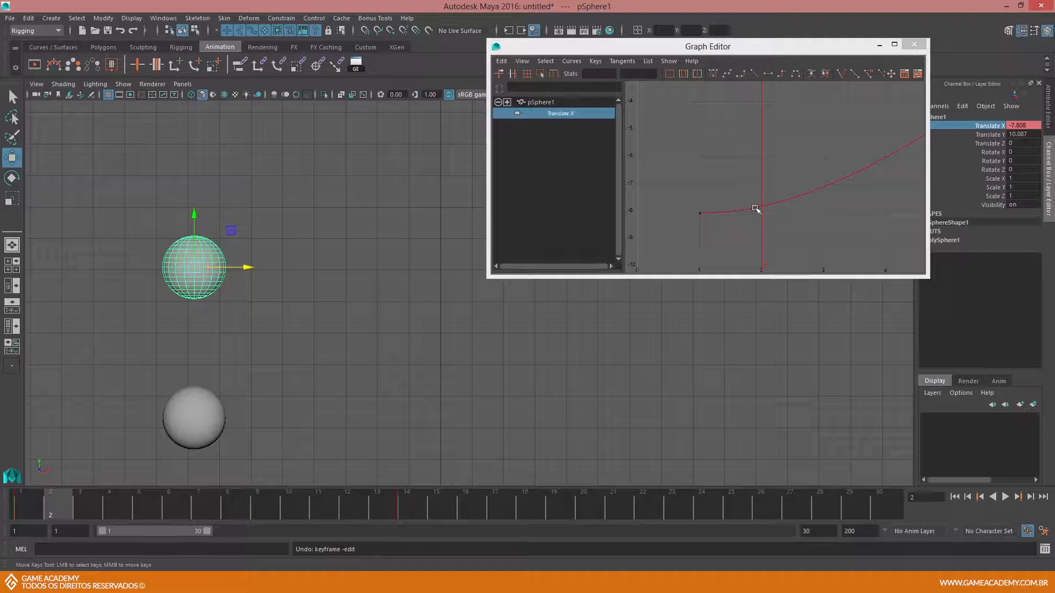
pyautogui.moveTo(688, 197); pyautogui.dragTo(706, 225)
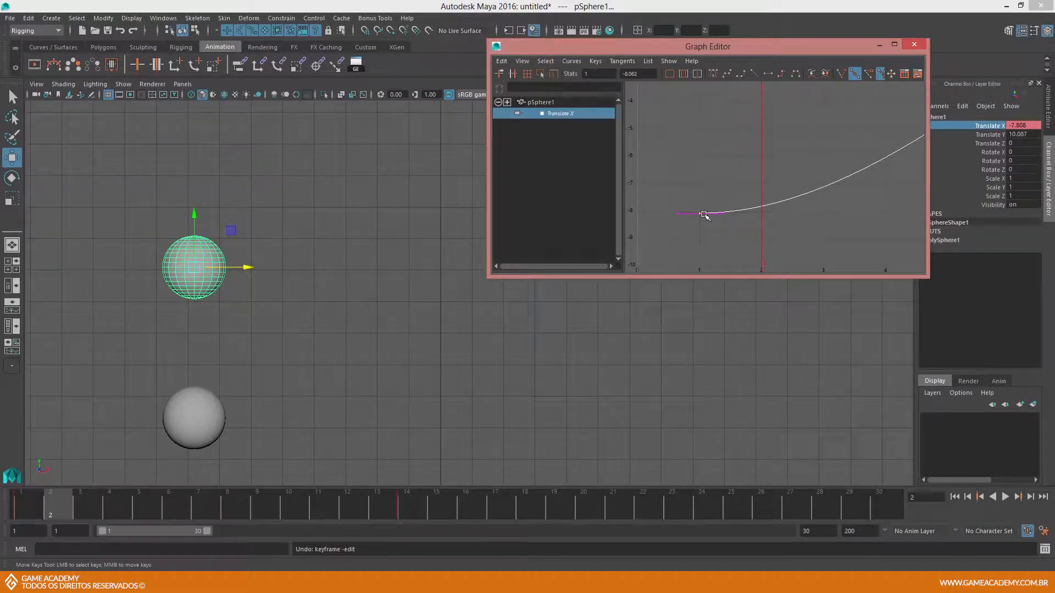
# Try raising the frame 1 key to about -7.08, and undo the moves.
pyautogui.moveTo(701, 215)
pyautogui.mouseDown(button='middle')
pyautogui.moveTo(699, 189)
pyautogui.moveTo(699, 225)
pyautogui.moveTo(698, 195)
pyautogui.mouseUp(button='middle')
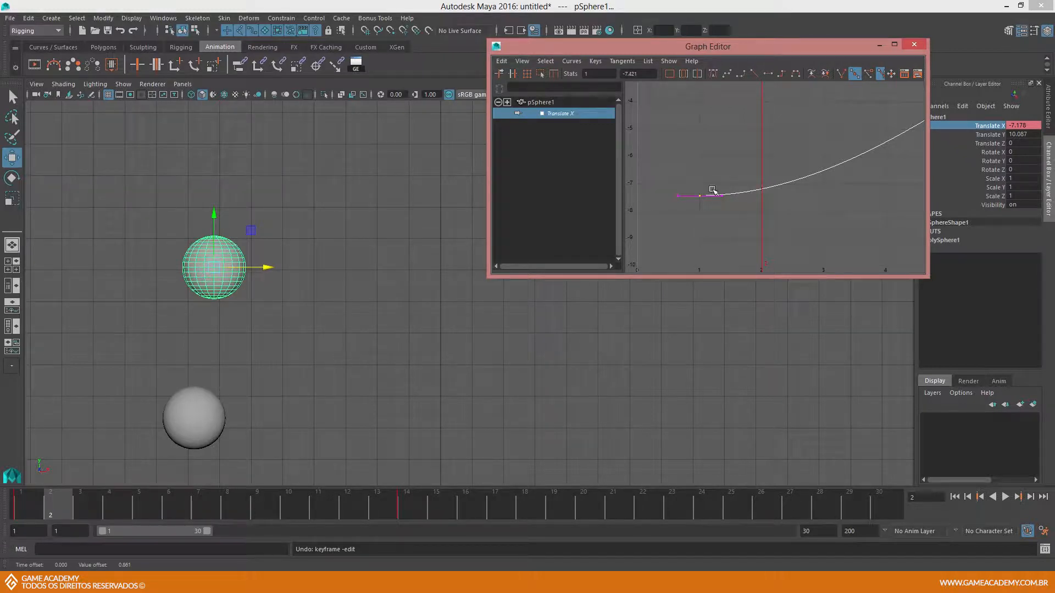
pyautogui.moveTo(705, 198)
pyautogui.mouseDown(button='middle')
pyautogui.moveTo(687, 188)
pyautogui.moveTo(689, 197)
pyautogui.moveTo(692, 188)
pyautogui.mouseUp(button='middle')
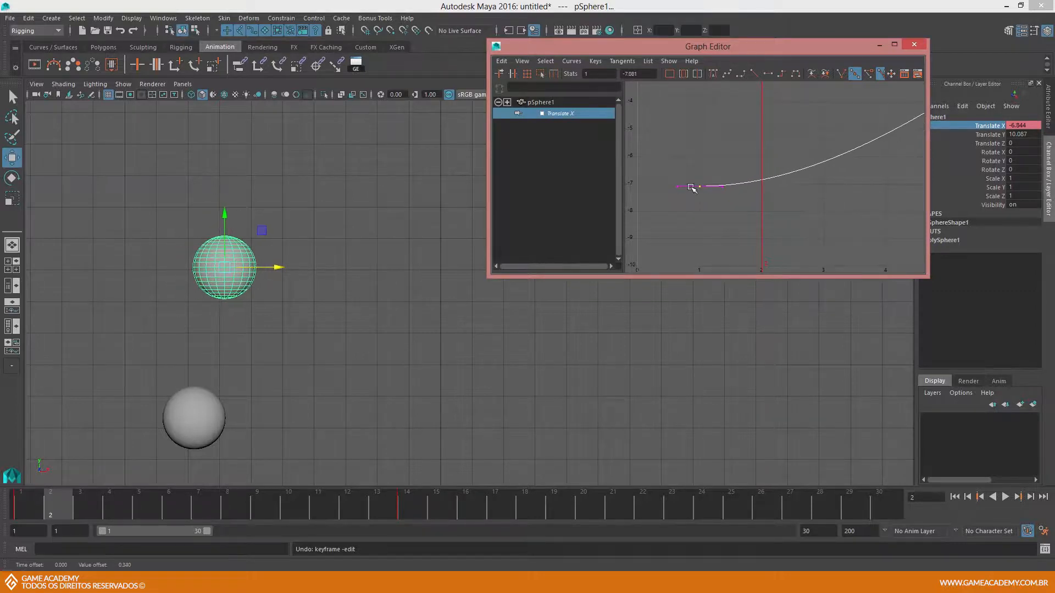
pyautogui.hotkey('ctrl', 'z')
pyautogui.hotkey('ctrl', 'z')
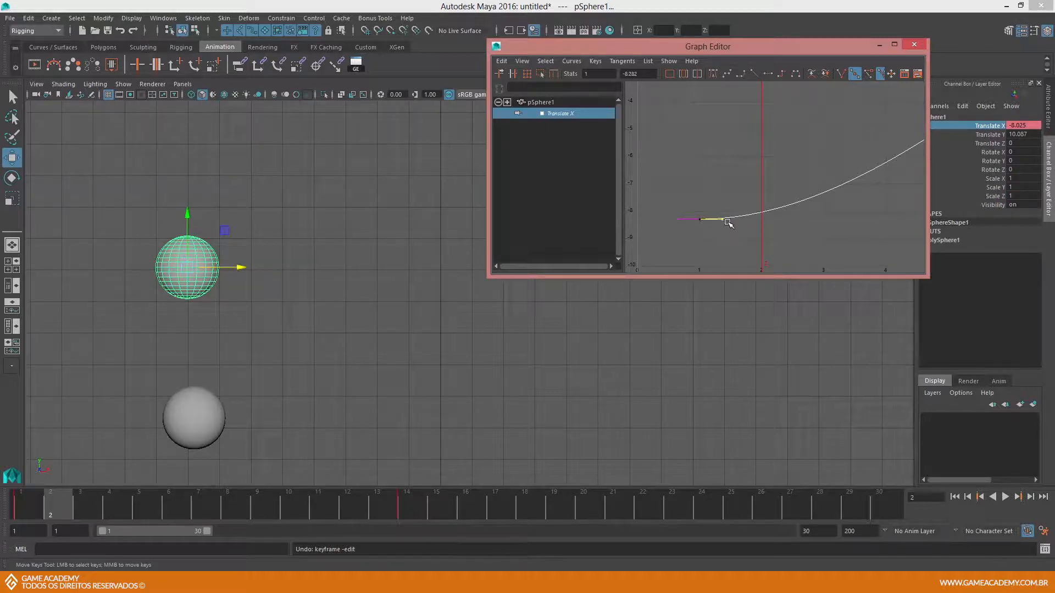
# Select the outgoing tangent handle of the frame 1 key and tilt it upward so the curve leaves the key steeply.
pyautogui.moveTo(724, 220); pyautogui.dragTo(724, 220)
pyautogui.click(722, 220)
pyautogui.moveTo(732, 195); pyautogui.dragTo(718, 228)
pyautogui.moveTo(723, 218)
pyautogui.mouseDown(button='middle')
pyautogui.moveTo(711, 198)
pyautogui.moveTo(719, 220)
pyautogui.mouseUp(button='middle')
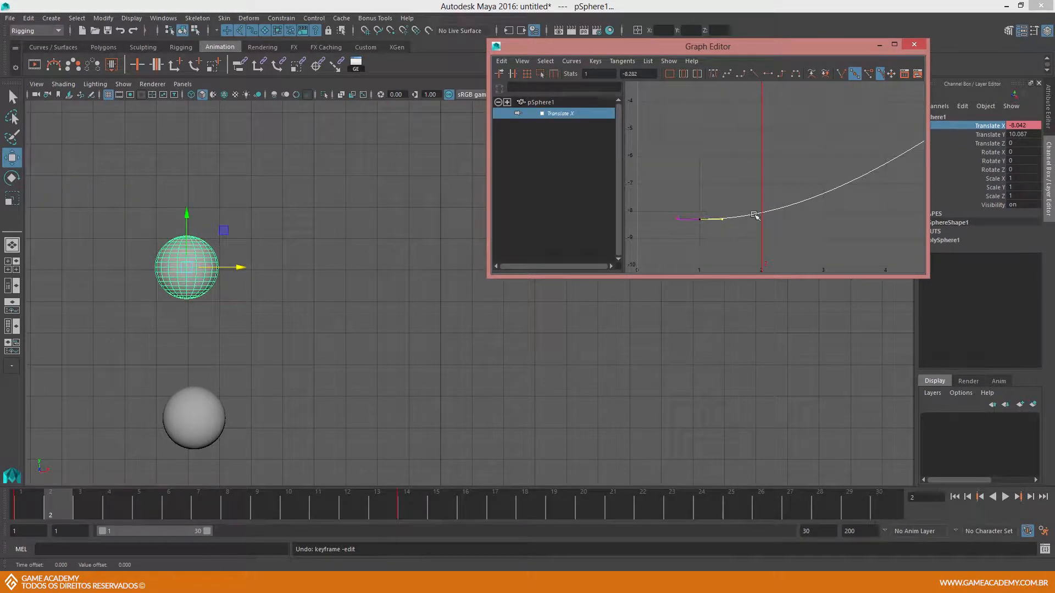
pyautogui.scroll(-3, 792, 200)
pyautogui.keyDown('alt'); pyautogui.moveTo(779, 193); pyautogui.dragTo(735, 208, button='middle'); pyautogui.keyUp('alt')
pyautogui.scroll(-2, 747, 218)
pyautogui.scroll(2, 735, 207)
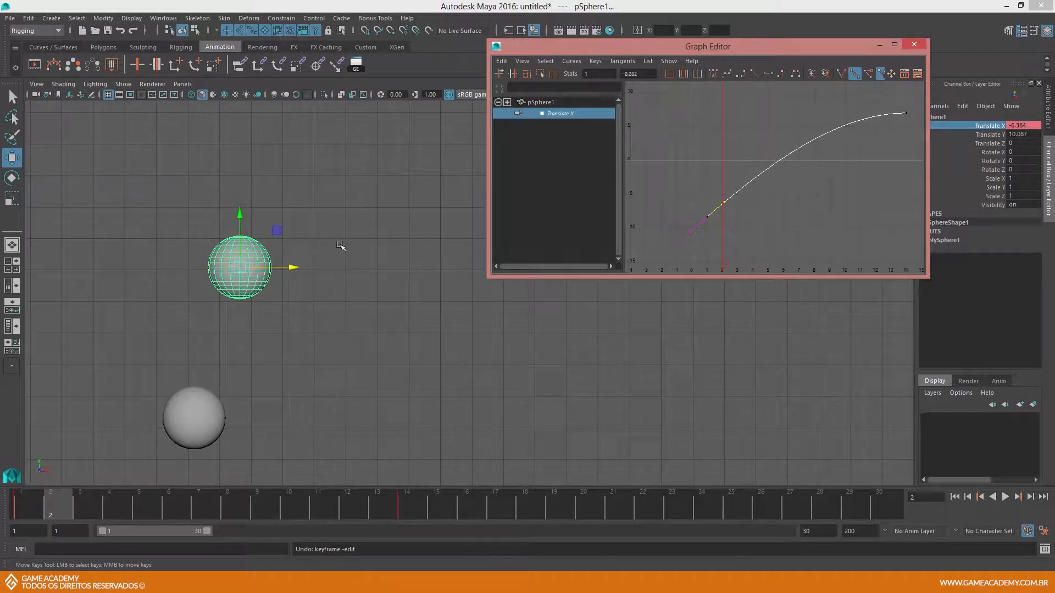
# At frame 1, move the upper sphere to about -8.004 in X, and undo the key set on all its channels.
pyautogui.click(23, 503)
pyautogui.moveTo(23, 503)
pyautogui.mouseDown()
pyautogui.moveTo(54, 500)
pyautogui.moveTo(30, 500)
pyautogui.mouseUp()
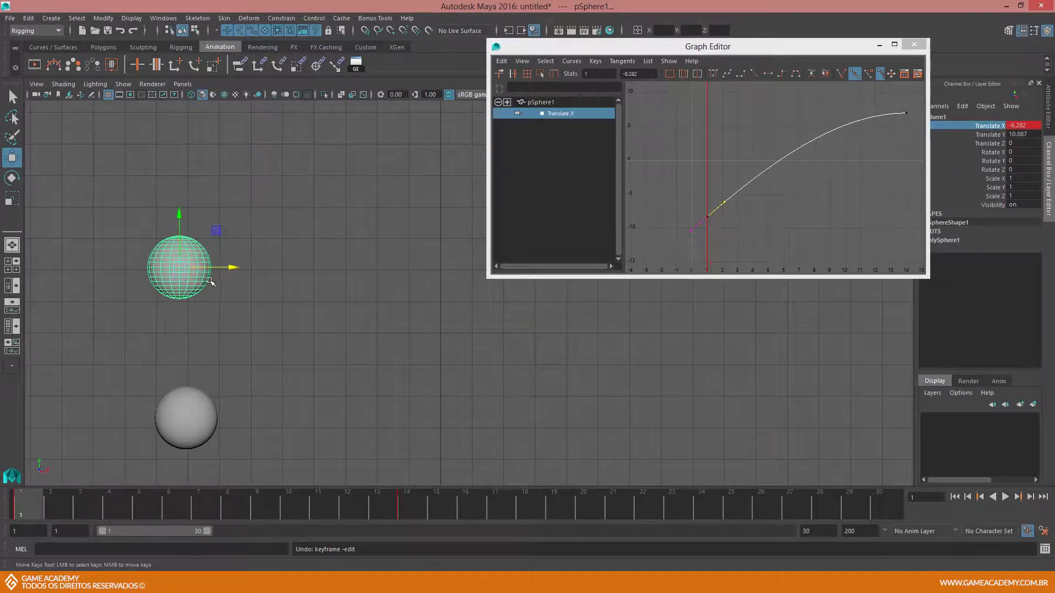
pyautogui.moveTo(234, 267); pyautogui.dragTo(240, 267)
pyautogui.press('s')
pyautogui.press('s')
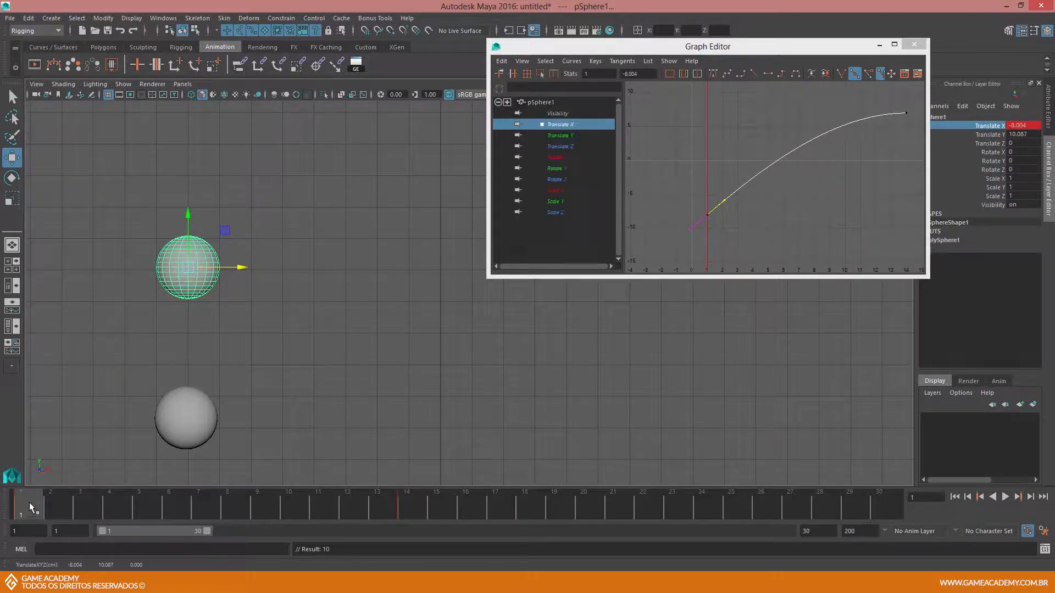
pyautogui.hotkey('ctrl', 'z')
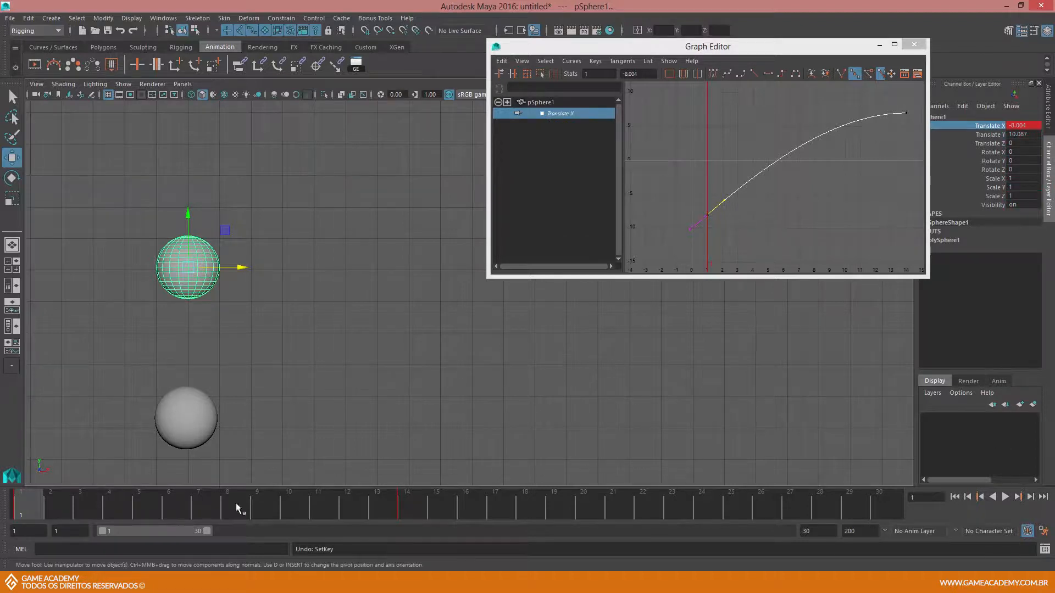
# At frame 2, select only the lower sphere and break the connections on its channels from Translate Y through Visibility.
pyautogui.moveTo(38, 503); pyautogui.dragTo(51, 499)
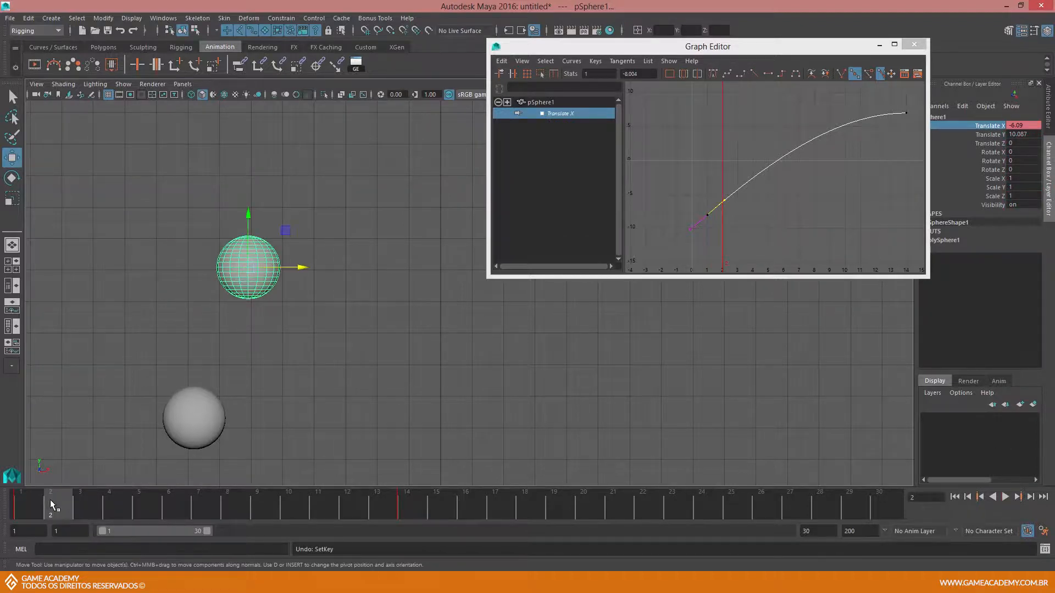
pyautogui.keyDown('shift'); pyautogui.click(194, 421); pyautogui.keyUp('shift')
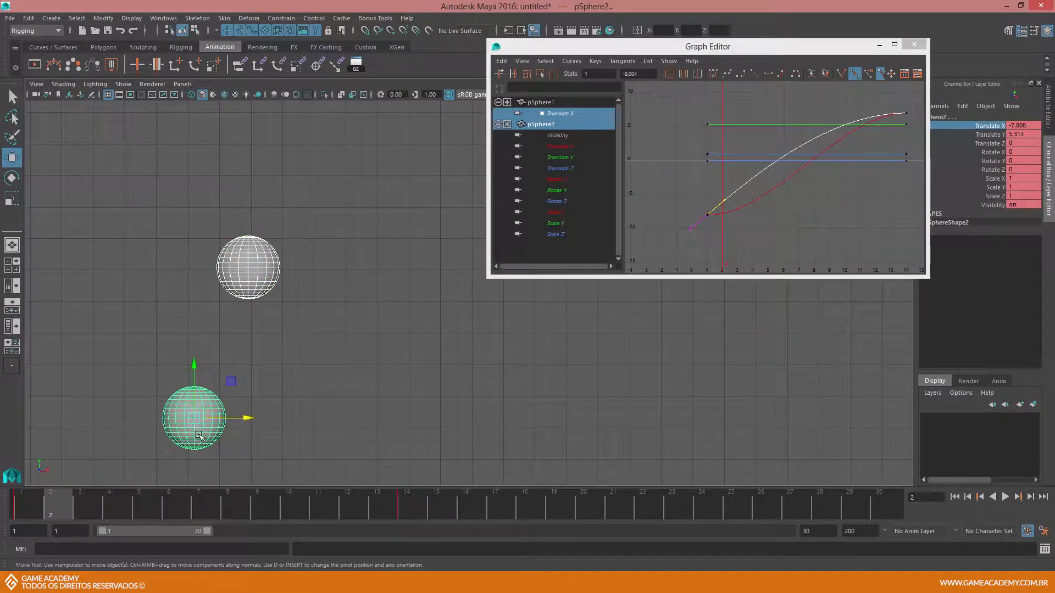
pyautogui.click(203, 438)
pyautogui.moveTo(997, 204); pyautogui.dragTo(992, 136)
pyautogui.rightClick(990, 145)
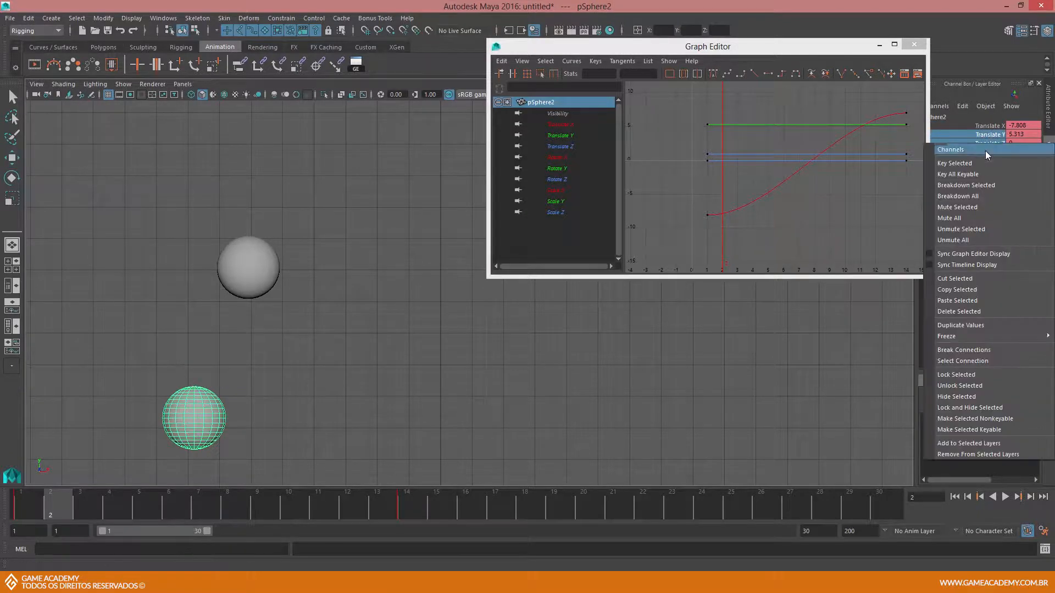
pyautogui.click(963, 350)
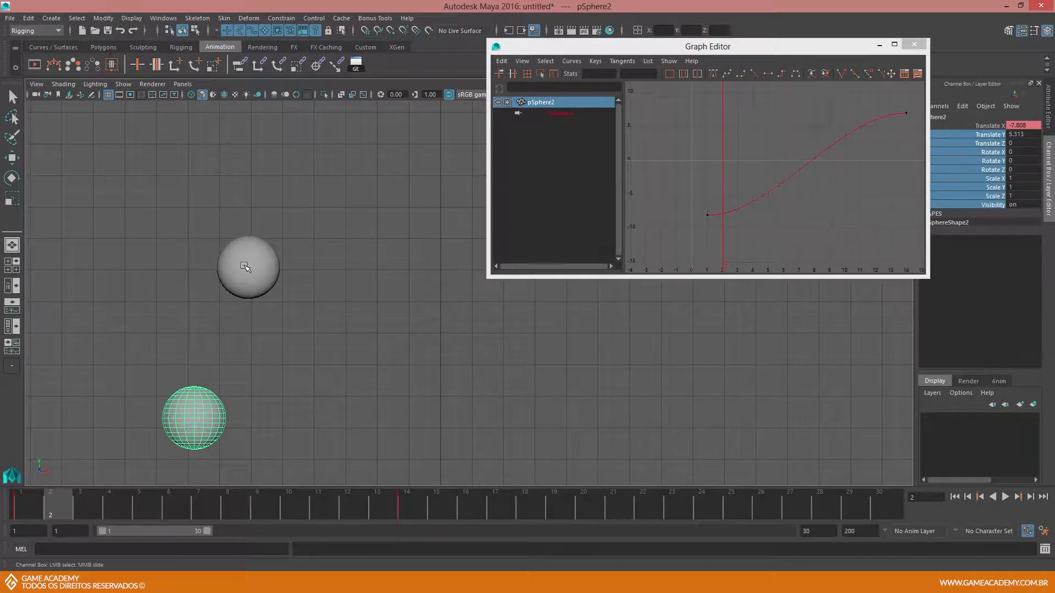
# Select both spheres and compare their Translate X curves singly, ending with both curves displayed together.
pyautogui.click(245, 267)
pyautogui.keyDown('shift'); pyautogui.click(198, 410); pyautogui.keyUp('shift')
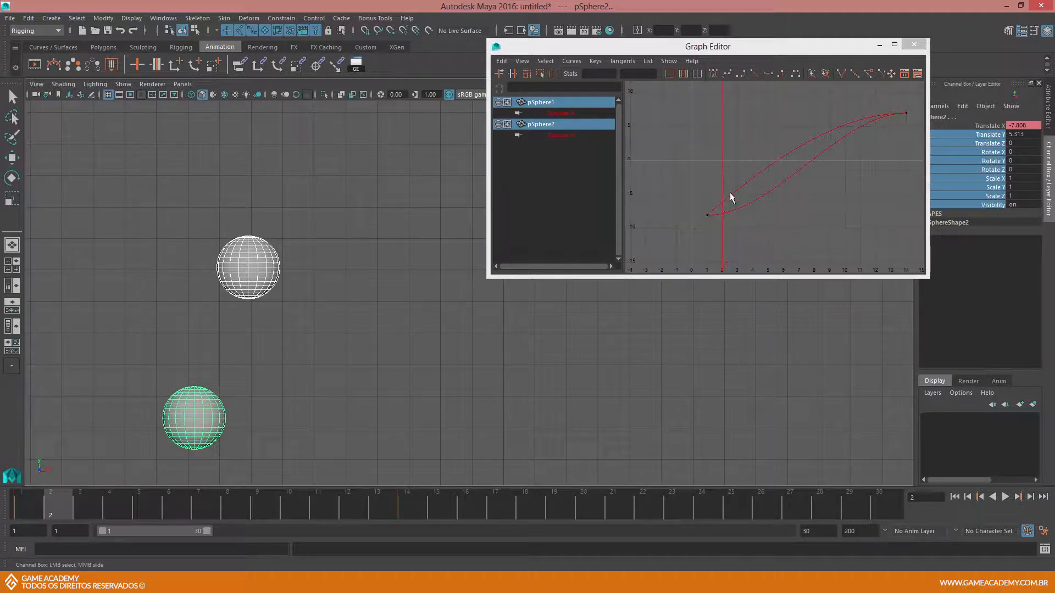
pyautogui.click(565, 113)
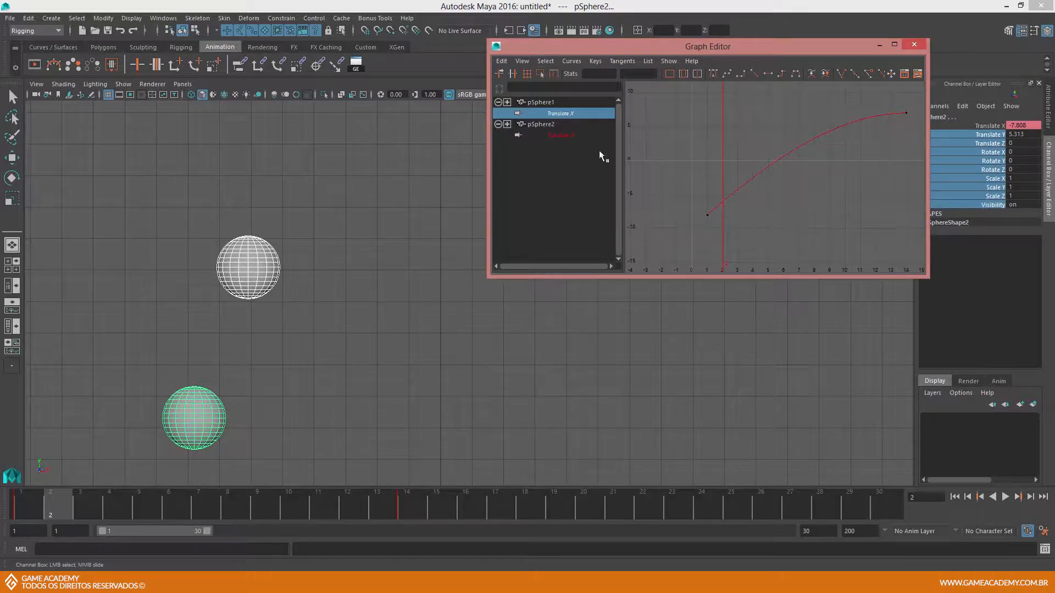
pyautogui.click(565, 136)
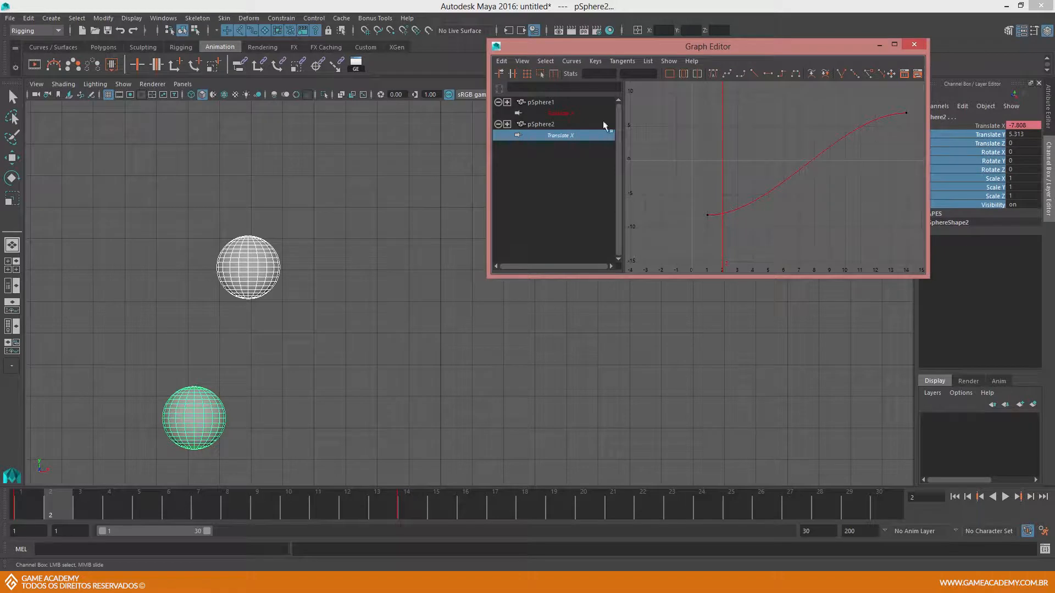
pyautogui.keyDown('ctrl'); pyautogui.click(569, 112); pyautogui.keyUp('ctrl')
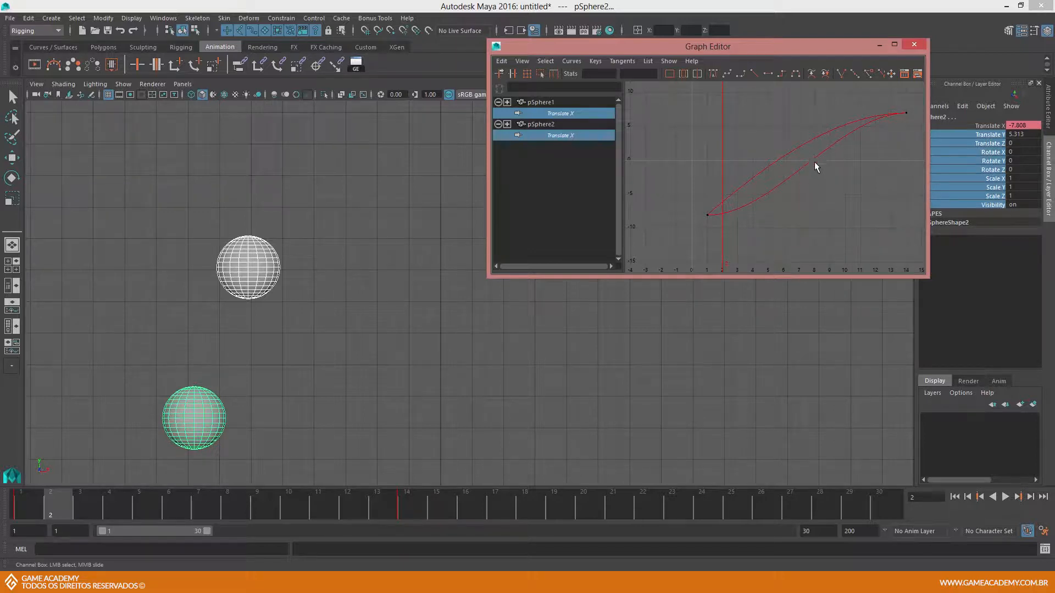
# Compare both spheres' positions from frame 2 to frame 14 against their curves, moving the Graph Editor clear of the spheres.
pyautogui.moveTo(64, 500)
pyautogui.mouseDown()
pyautogui.moveTo(403, 496)
pyautogui.moveTo(356, 493)
pyautogui.mouseUp()
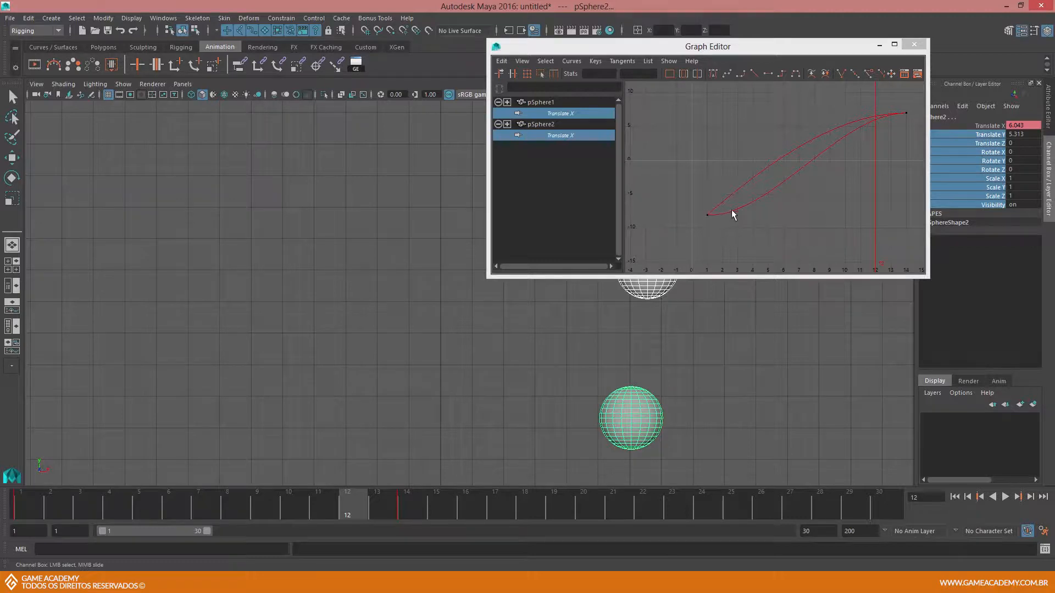
pyautogui.keyDown('alt'); pyautogui.moveTo(867, 135); pyautogui.dragTo(801, 146, button='middle'); pyautogui.keyUp('alt')
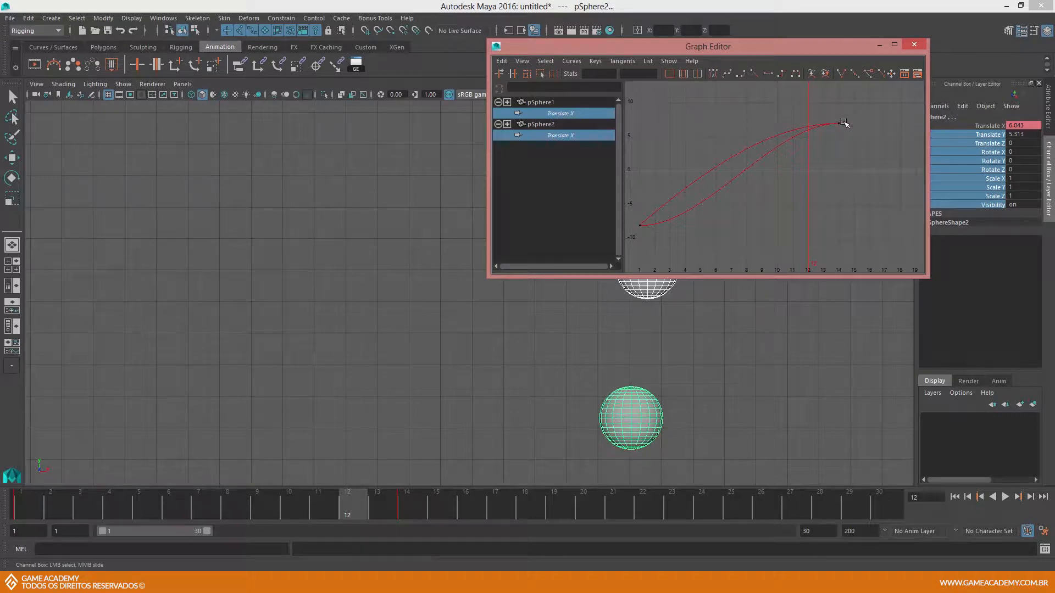
pyautogui.keyDown('alt'); pyautogui.moveTo(795, 153); pyautogui.dragTo(787, 158, button='middle'); pyautogui.keyUp('alt')
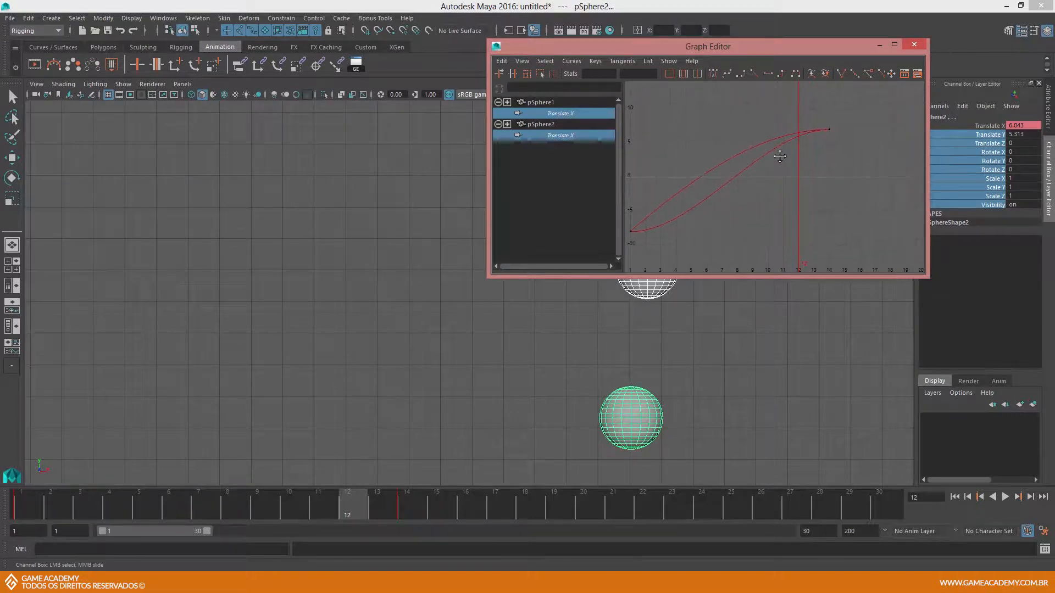
pyautogui.moveTo(786, 46); pyautogui.dragTo(311, 72)
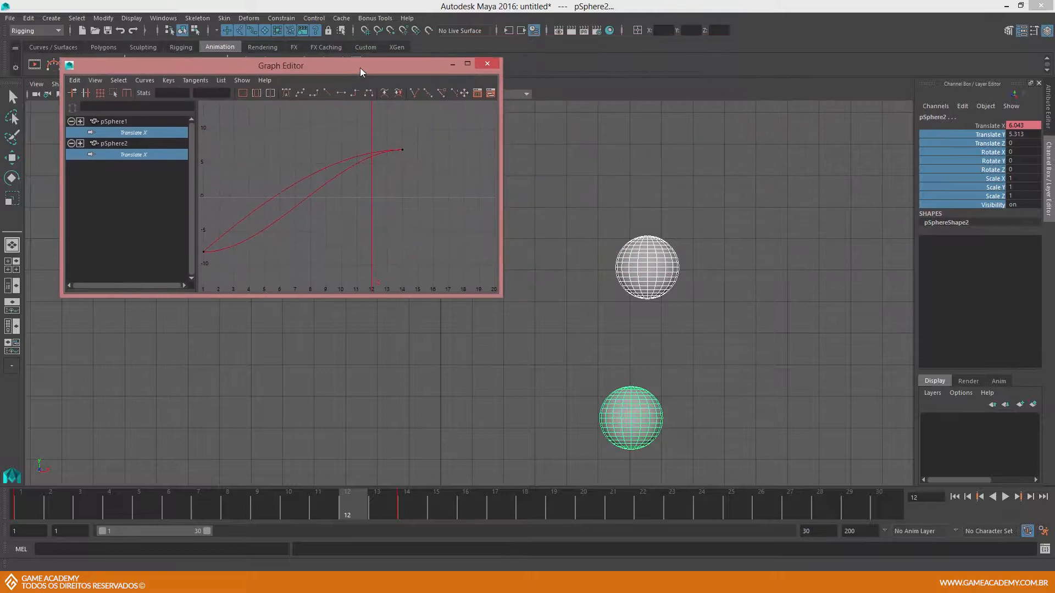
pyautogui.moveTo(364, 504); pyautogui.dragTo(374, 502)
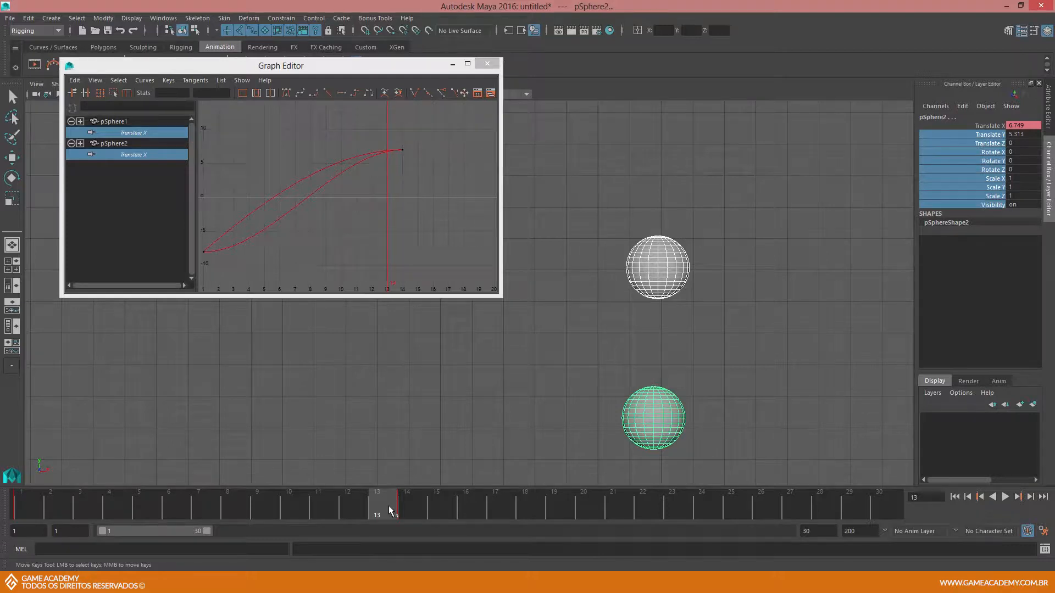
pyautogui.click(409, 506)
# Return to frame 1 and show only the upper sphere's Translate X curve, with the Graph Editor clear of the starting positions.
pyautogui.click(341, 66)
pyautogui.moveTo(340, 66); pyautogui.dragTo(860, 28)
pyautogui.hotkey('alt', 'shift', 'v')
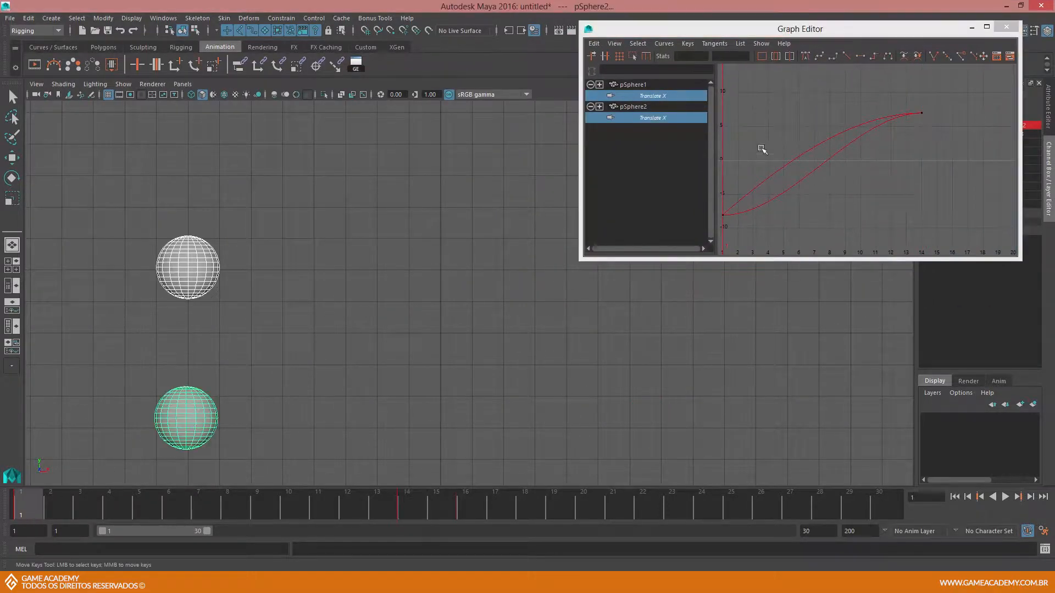
pyautogui.keyDown('alt'); pyautogui.moveTo(800, 164); pyautogui.dragTo(841, 163, button='middle'); pyautogui.keyUp('alt')
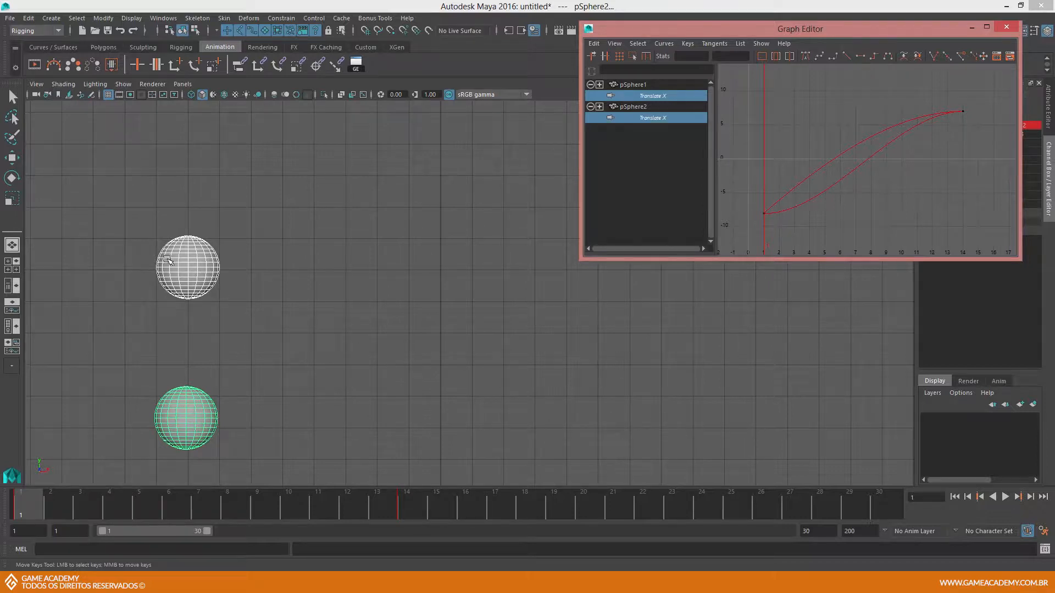
pyautogui.click(672, 94)
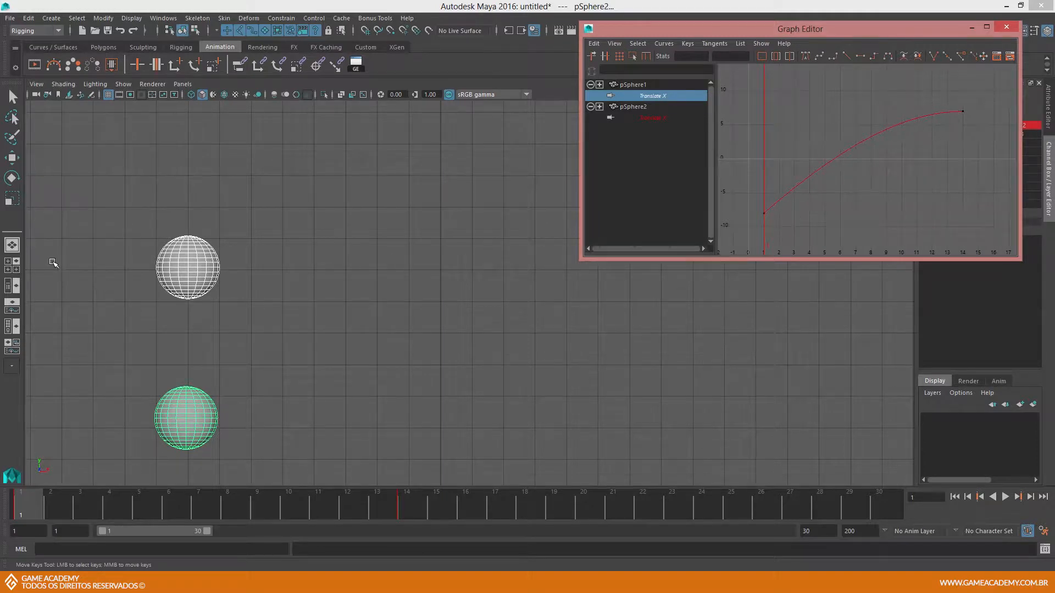
# Deselect both spheres, play the animation to compare their motion, and stop playback.
pyautogui.click(340, 297)
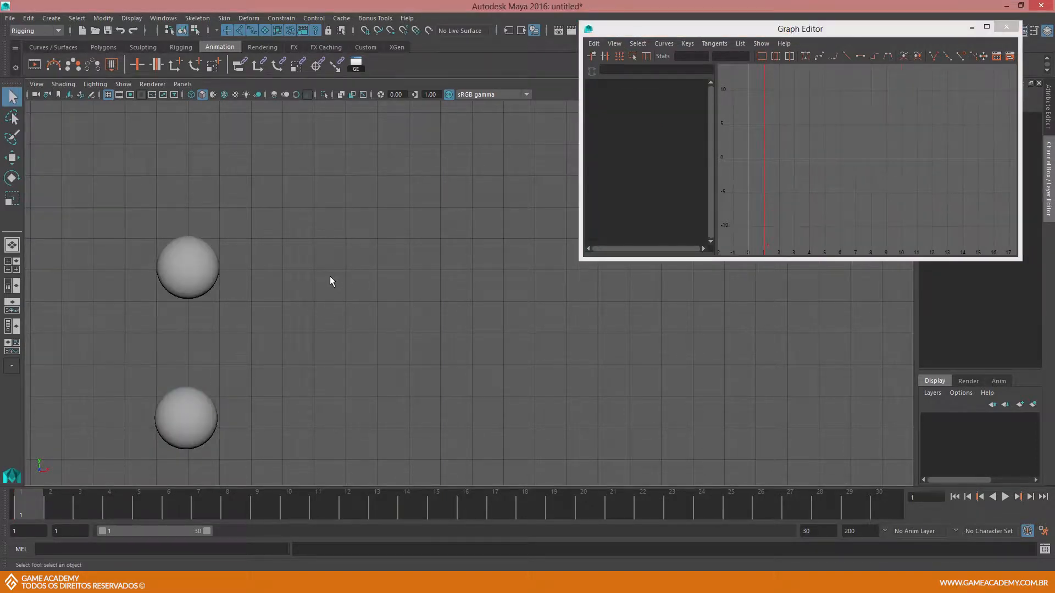
pyautogui.hotkey('alt', 'v')
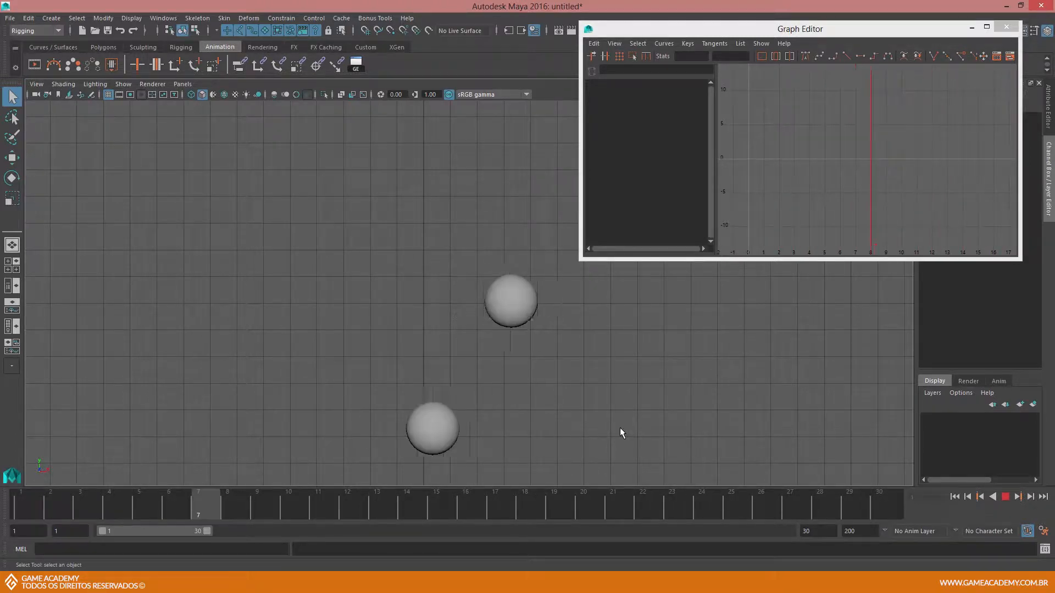
pyautogui.hotkey('alt', 'v')
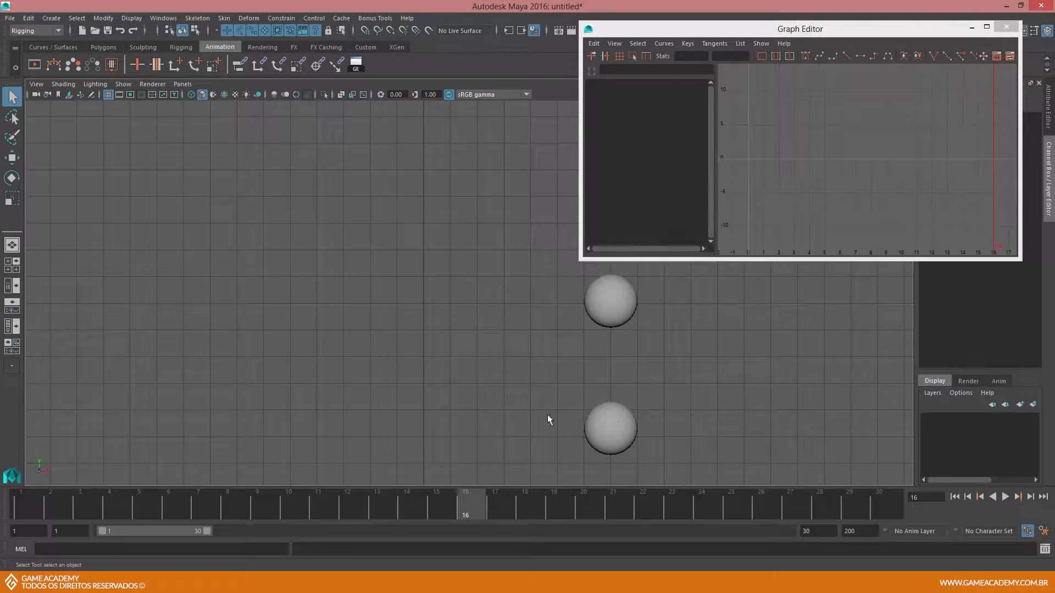
# Duplicate the lower sphere at frame 1 and move the copy straight down below it.
pyautogui.keyDown('alt'); pyautogui.moveTo(566, 403); pyautogui.dragTo(568, 375, button='middle'); pyautogui.keyUp('alt')
pyautogui.click(629, 407)
pyautogui.keyDown('alt'); pyautogui.moveTo(489, 366); pyautogui.dragTo(456, 352, button='middle'); pyautogui.keyUp('alt')
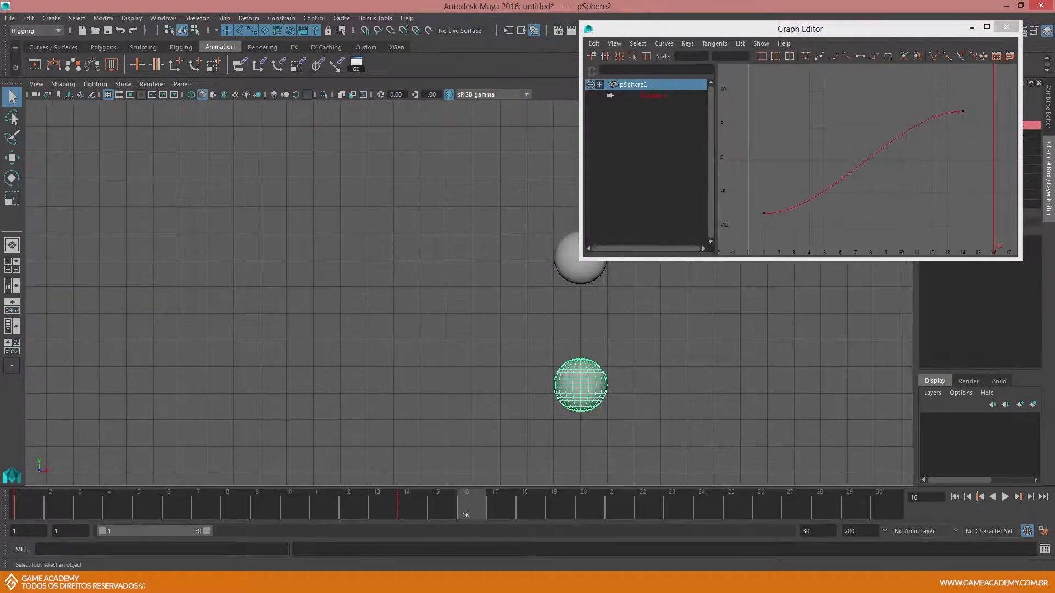
pyautogui.click(34, 506)
pyautogui.keyDown('alt'); pyautogui.moveTo(222, 423); pyautogui.dragTo(284, 406, button='middle'); pyautogui.keyUp('alt')
pyautogui.press('w')
pyautogui.hotkey('ctrl', 'd')
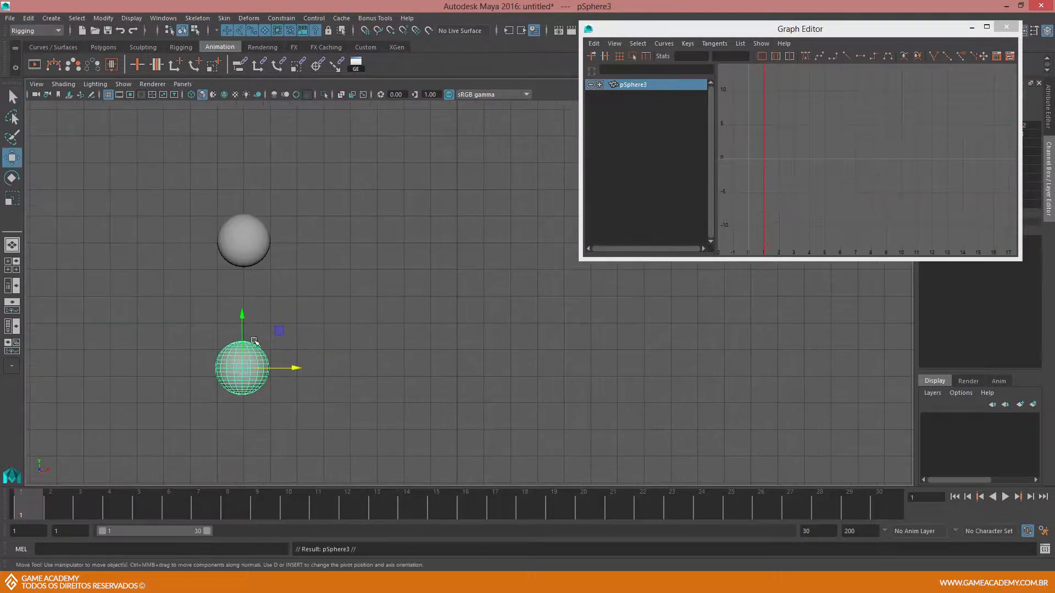
pyautogui.moveTo(242, 314); pyautogui.dragTo(237, 429)
# Key the lowest sphere at frame 1, then move it sideways directly below the other spheres and key it at frame 14.
pyautogui.keyDown('alt'); pyautogui.moveTo(301, 400); pyautogui.dragTo(296, 338, button='middle'); pyautogui.keyUp('alt')
pyautogui.moveTo(233, 365); pyautogui.dragTo(233, 369)
pyautogui.press('s')
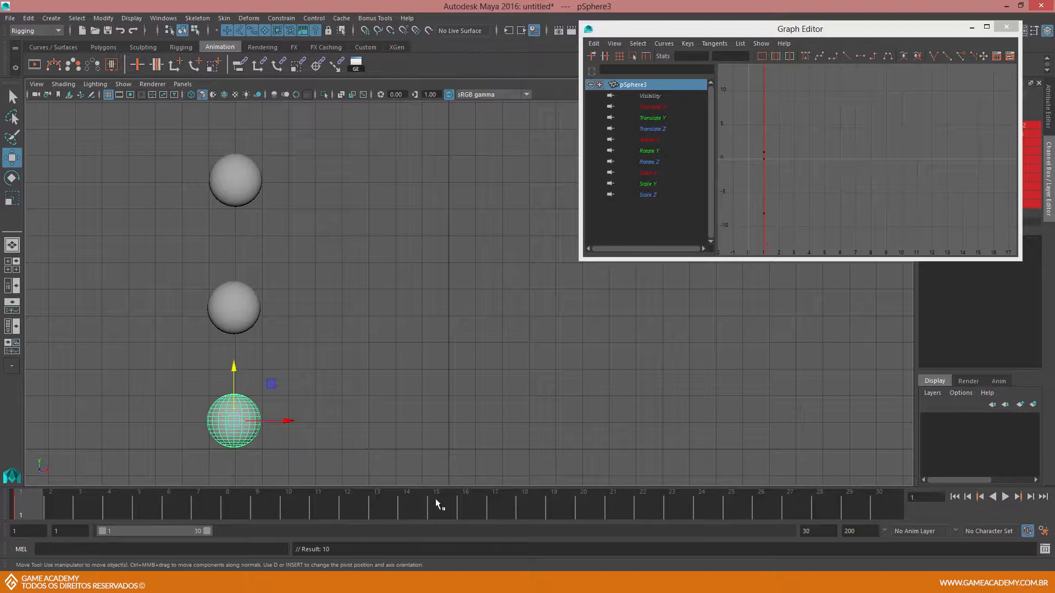
pyautogui.click(411, 506)
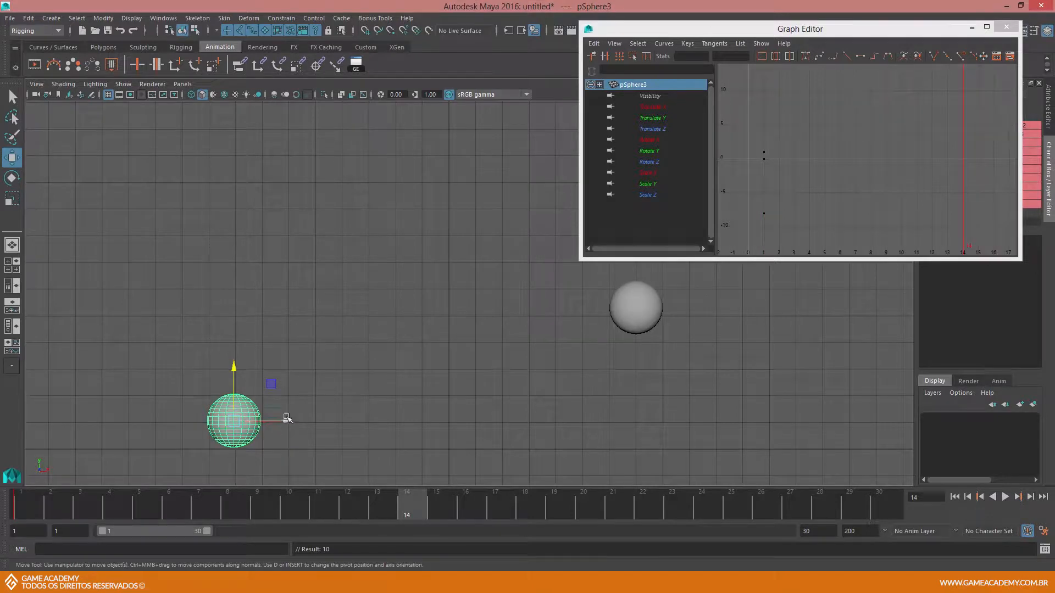
pyautogui.moveTo(282, 420); pyautogui.dragTo(691, 421)
pyautogui.click(252, 423)
pyautogui.press('s')
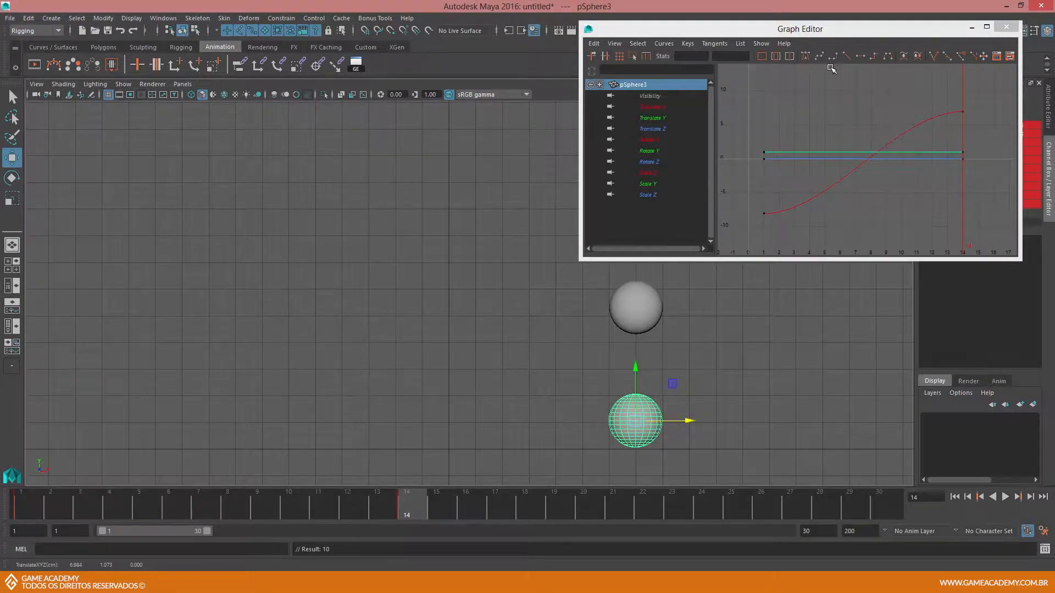
# Break the connections of every lowest-sphere channel from Translate Y through Visibility, keeping only the Translate X animation.
pyautogui.moveTo(843, 29); pyautogui.dragTo(710, 31)
pyautogui.moveTo(994, 135); pyautogui.dragTo(989, 204)
pyautogui.rightClick(987, 199)
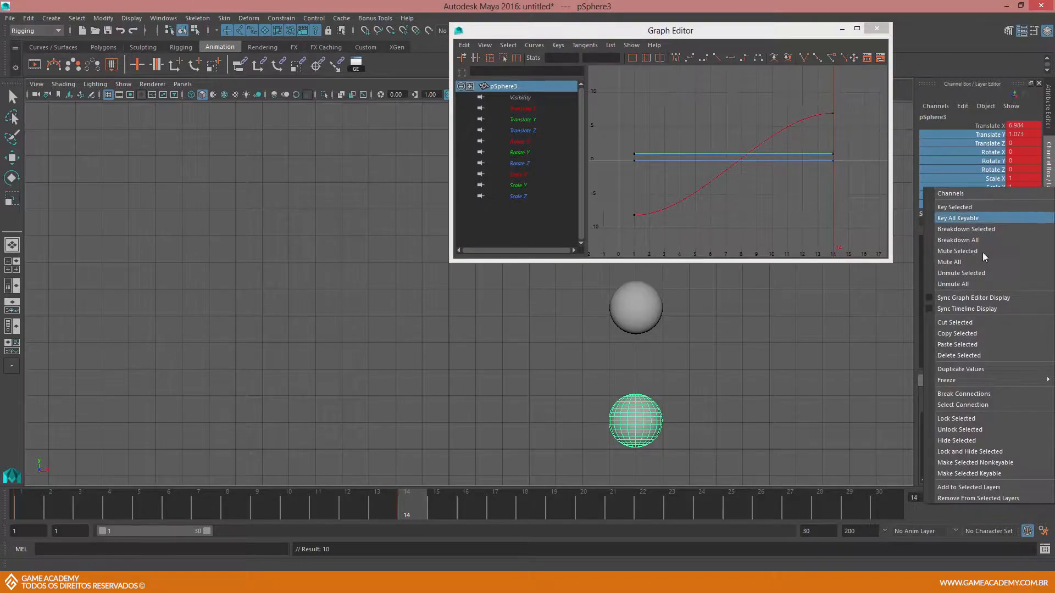
pyautogui.click(978, 396)
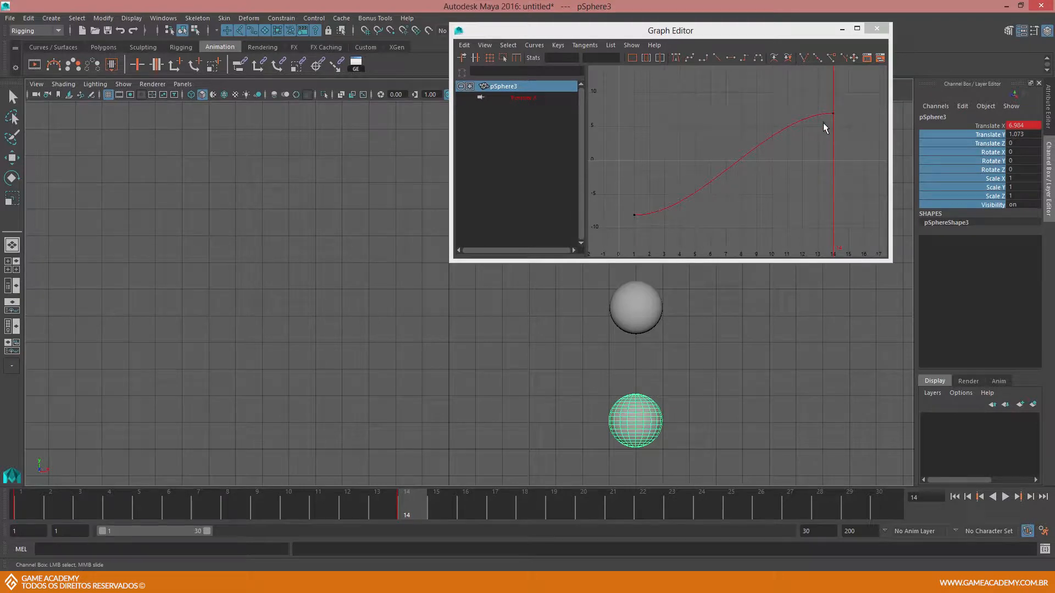
# Tilt the frame 14 tangent of the lowest sphere's Translate X curve steeply so the curve accelerates into its last key.
pyautogui.moveTo(819, 97); pyautogui.dragTo(840, 124)
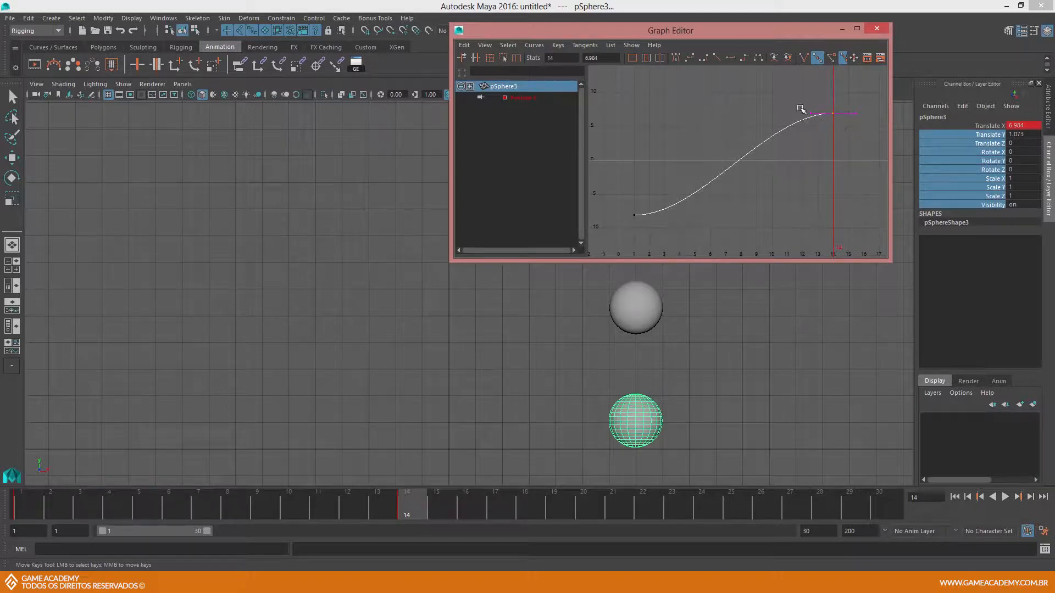
pyautogui.moveTo(802, 101); pyautogui.dragTo(817, 128)
pyautogui.moveTo(814, 128); pyautogui.dragTo(821, 140, button='middle')
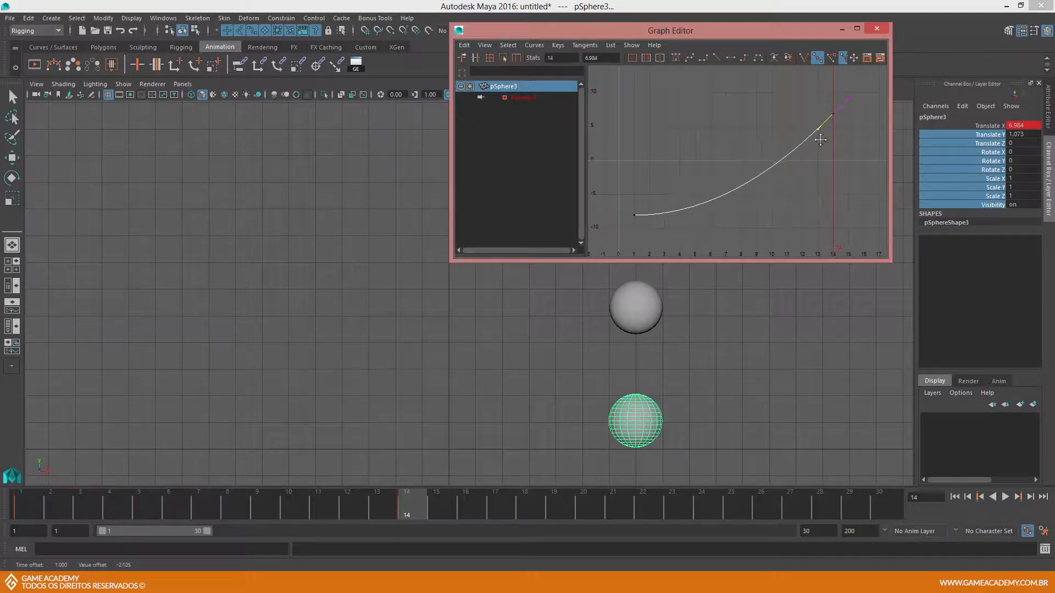
pyautogui.click(731, 111)
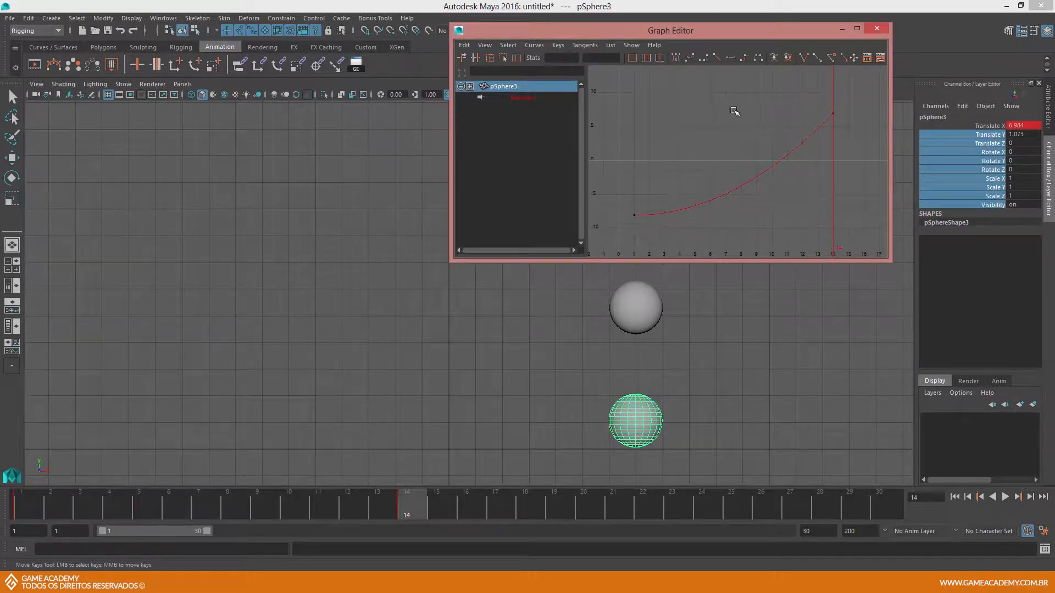
# Add the middle and top spheres to the selection to show all three Translate X curves together in the Graph Editor.
pyautogui.click(842, 30)
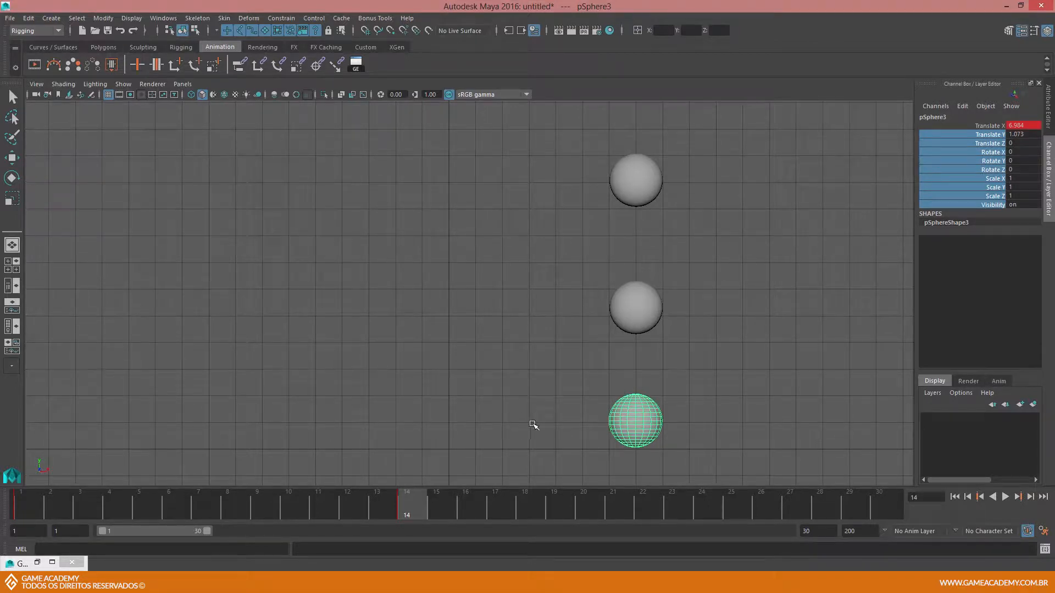
pyautogui.click(38, 561)
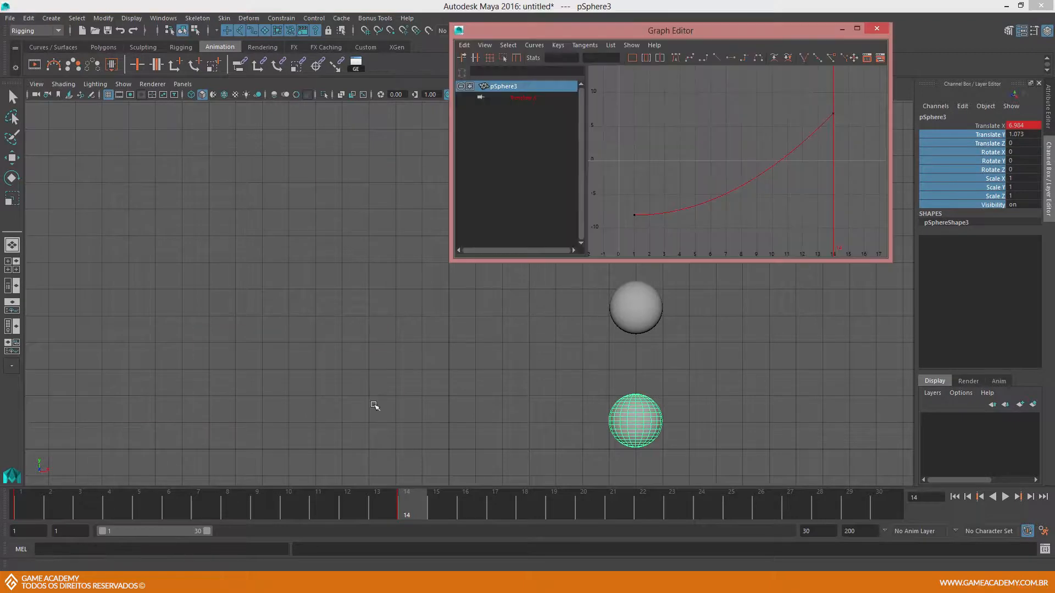
pyautogui.click(633, 313)
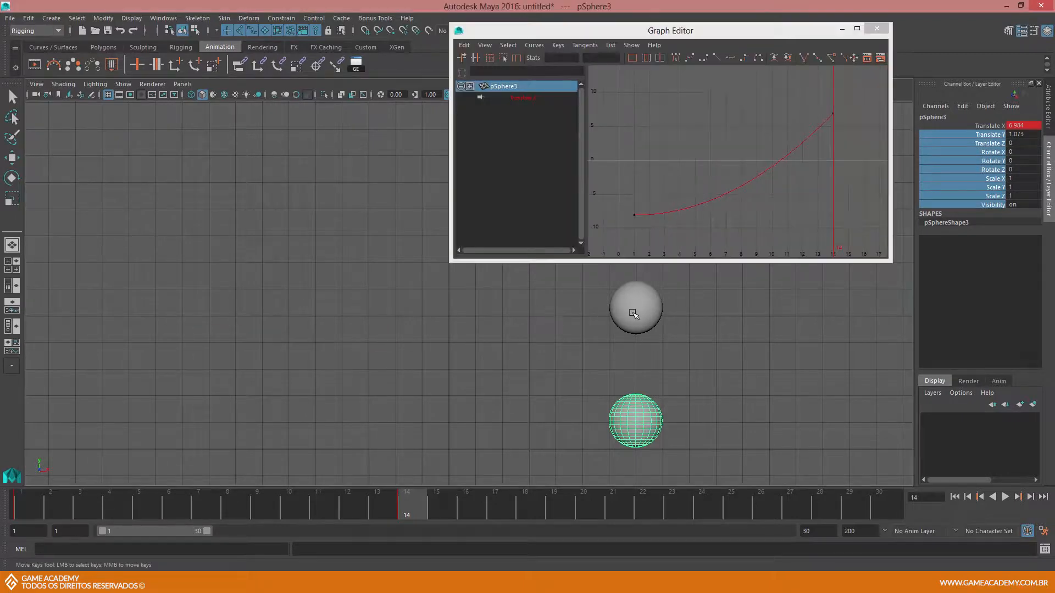
pyautogui.keyDown('shift'); pyautogui.click(634, 314); pyautogui.keyUp('shift')
pyautogui.moveTo(749, 30); pyautogui.dragTo(822, 61)
pyautogui.keyDown('shift'); pyautogui.click(636, 180); pyautogui.keyUp('shift')
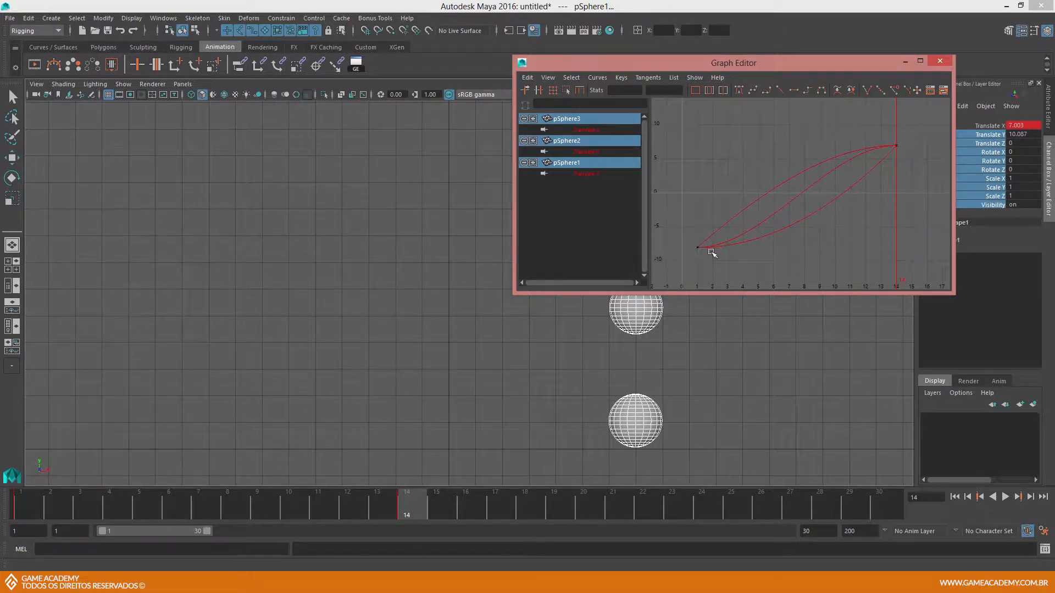
# Minimize the Graph Editor, return to frame 1, and deselect all three spheres.
pyautogui.click(905, 61)
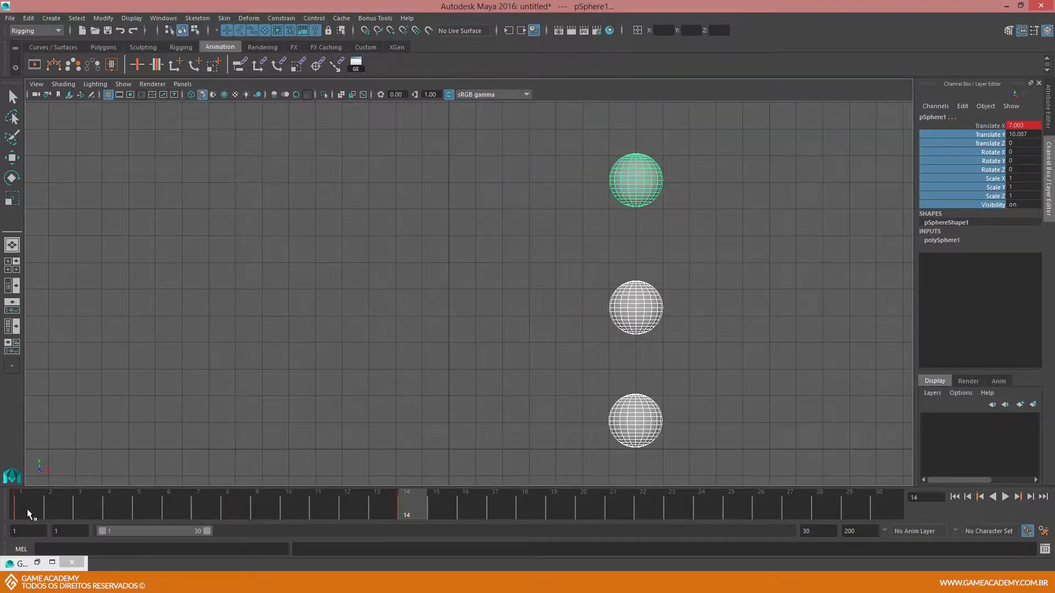
pyautogui.click(28, 508)
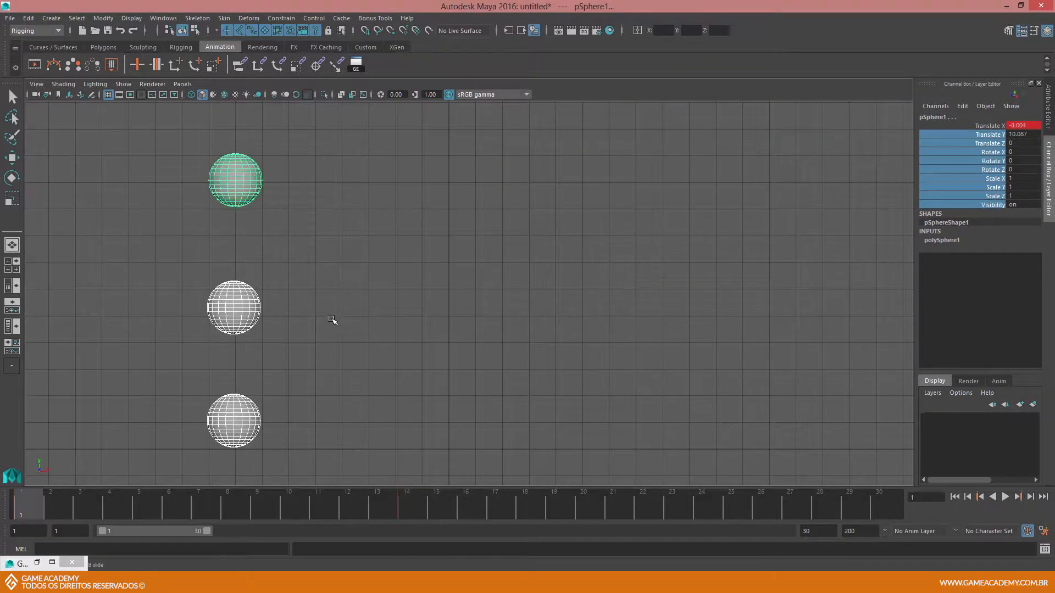
pyautogui.keyDown('alt'); pyautogui.moveTo(333, 320); pyautogui.dragTo(355, 318, button='middle'); pyautogui.keyUp('alt')
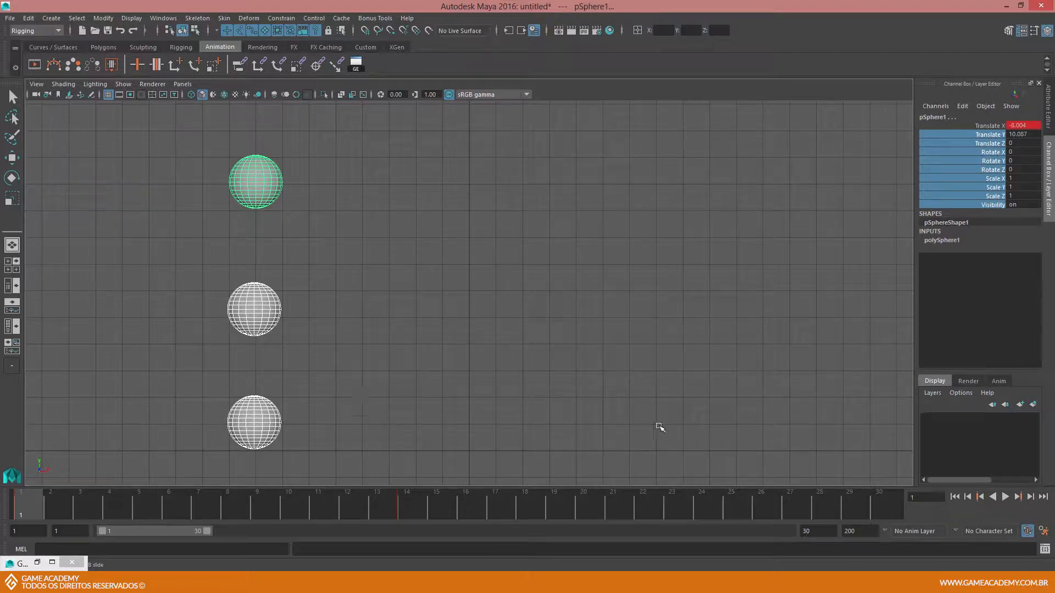
pyautogui.press('5')
pyautogui.press('w')
pyautogui.click(140, 332)
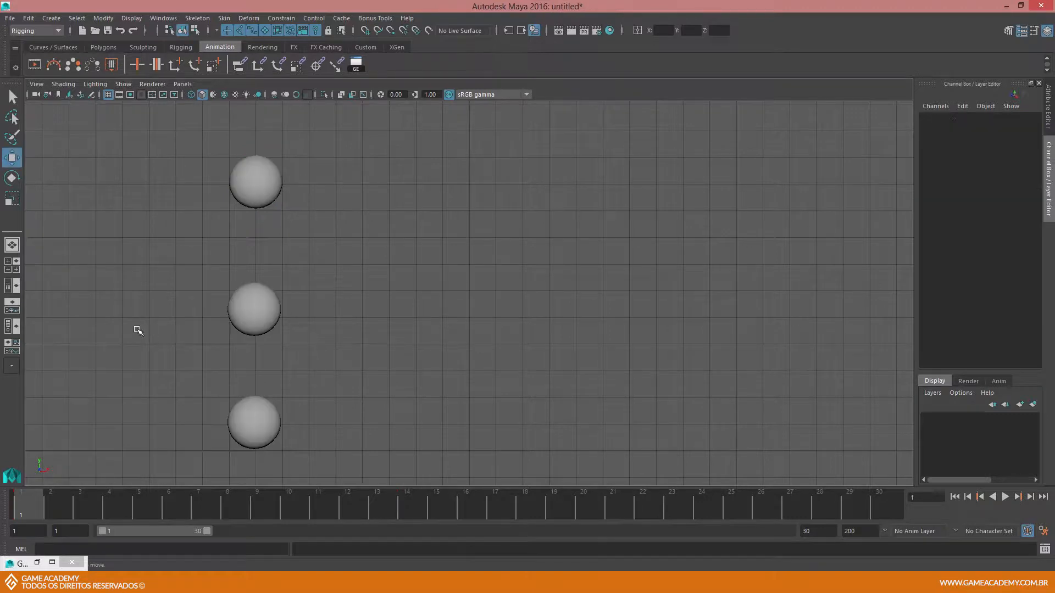
# Shorten the playback range to end at frame 19, play the animation, and scrub to frame 14.
pyautogui.moveTo(206, 529); pyautogui.dragTo(171, 534)
pyautogui.hotkey('alt', 'v')
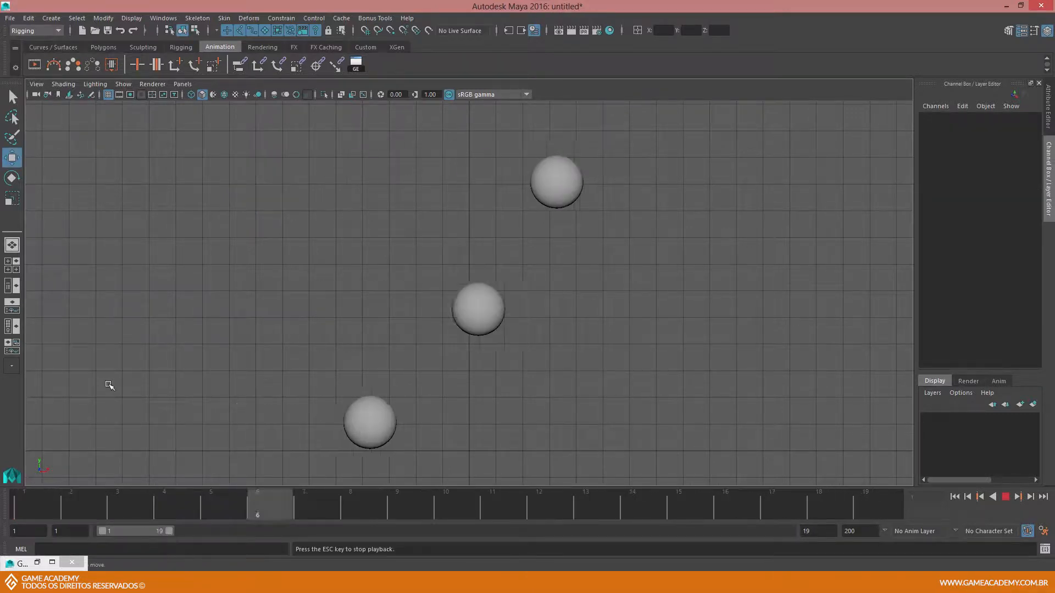
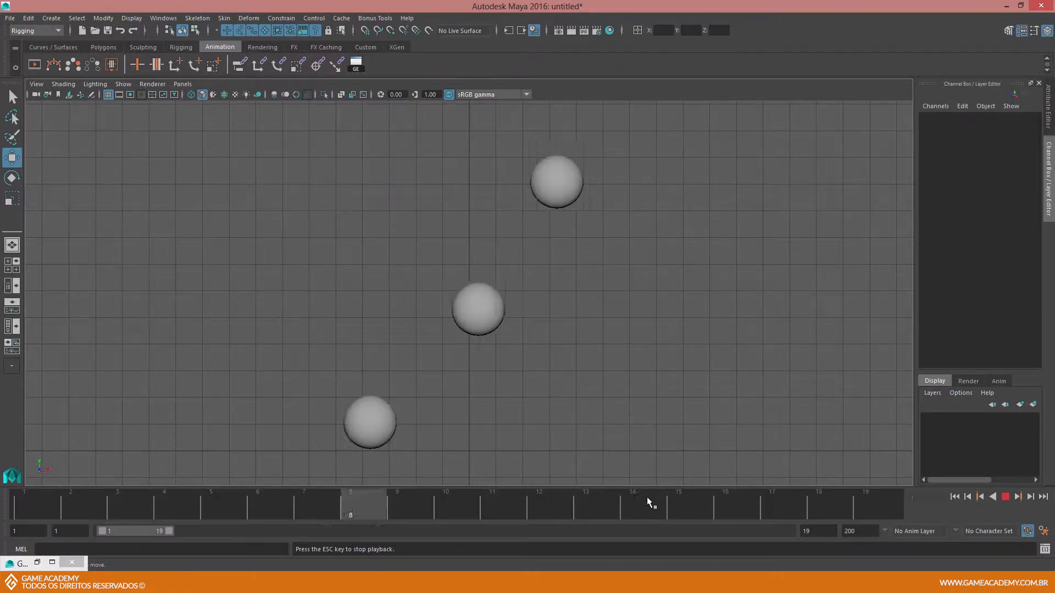
pyautogui.moveTo(38, 505); pyautogui.dragTo(645, 511)
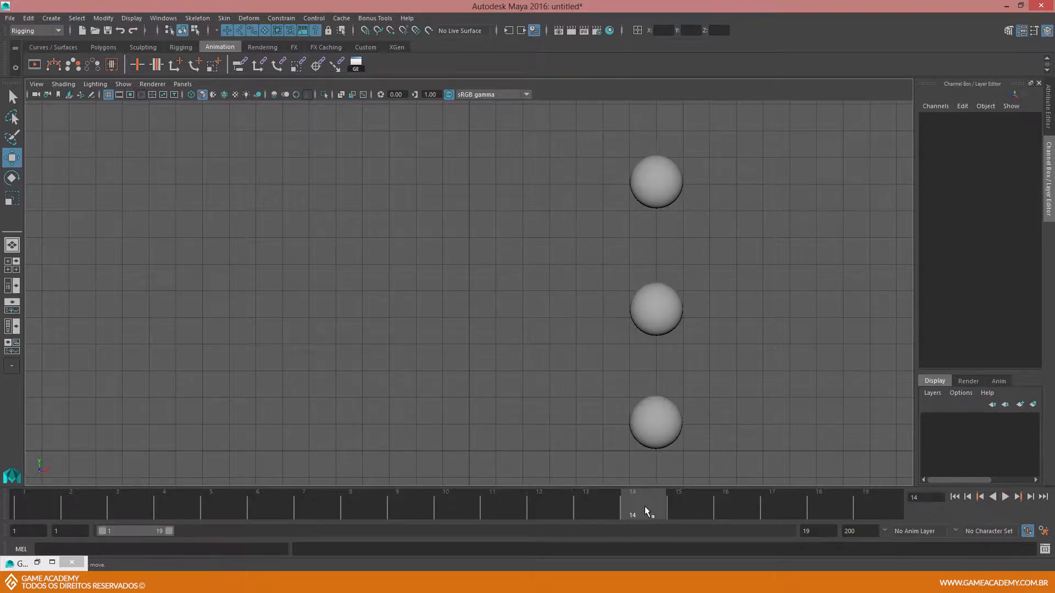
# Restore the Graph Editor clear of the spheres and select all three spheres to show their Translate X curves.
pyautogui.click(37, 562)
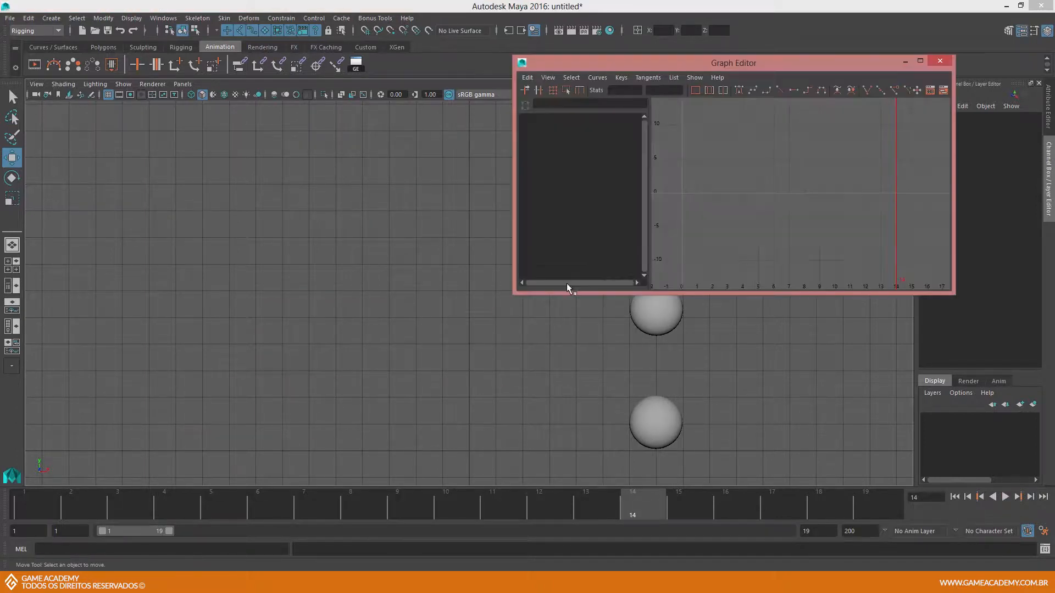
pyautogui.moveTo(678, 64)
pyautogui.mouseDown()
pyautogui.moveTo(723, 61)
pyautogui.moveTo(761, 22)
pyautogui.mouseUp()
pyautogui.keyDown('alt'); pyautogui.moveTo(473, 262); pyautogui.dragTo(412, 221, button='right'); pyautogui.keyUp('alt')
pyautogui.keyDown('alt'); pyautogui.moveTo(506, 250); pyautogui.dragTo(461, 219, button='right'); pyautogui.keyUp('alt')
pyautogui.keyDown('alt'); pyautogui.moveTo(461, 228); pyautogui.dragTo(449, 285, button='middle'); pyautogui.keyUp('alt')
pyautogui.keyDown('alt'); pyautogui.moveTo(456, 281); pyautogui.dragTo(421, 242, button='right'); pyautogui.keyUp('alt')
pyautogui.keyDown('alt'); pyautogui.moveTo(420, 241); pyautogui.dragTo(421, 259, button='middle'); pyautogui.keyUp('alt')
pyautogui.moveTo(529, 276); pyautogui.dragTo(647, 463)
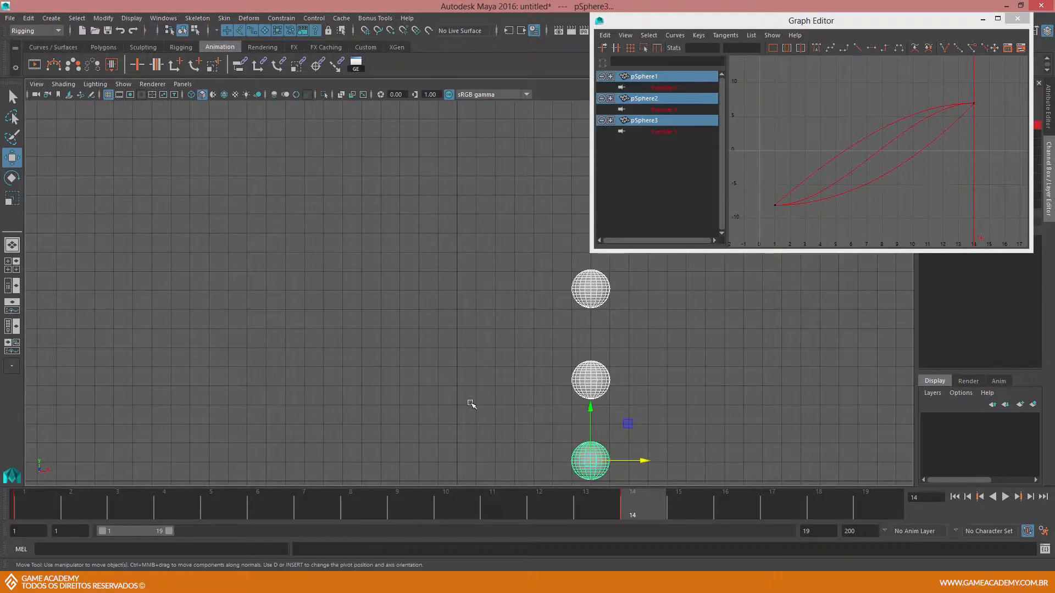
pyautogui.keyDown('alt'); pyautogui.moveTo(519, 341); pyautogui.dragTo(517, 328, button='middle'); pyautogui.keyUp('alt')
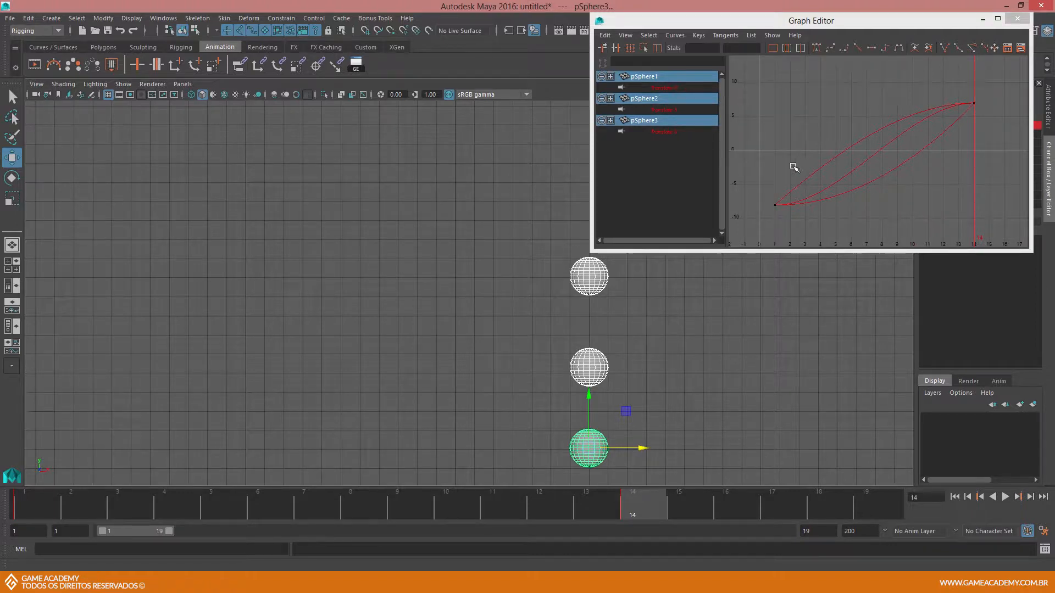
# Adjust the frame 1 tangent of the top sphere's Translate X curve, then display the Translate X curves of all three spheres.
pyautogui.click(665, 87)
pyautogui.moveTo(794, 238); pyautogui.dragTo(769, 182)
pyautogui.moveTo(805, 193); pyautogui.dragTo(800, 192, button='middle')
pyautogui.keyDown('ctrl'); pyautogui.click(672, 110); pyautogui.keyUp('ctrl')
pyautogui.keyDown('ctrl'); pyautogui.click(669, 131); pyautogui.keyUp('ctrl')
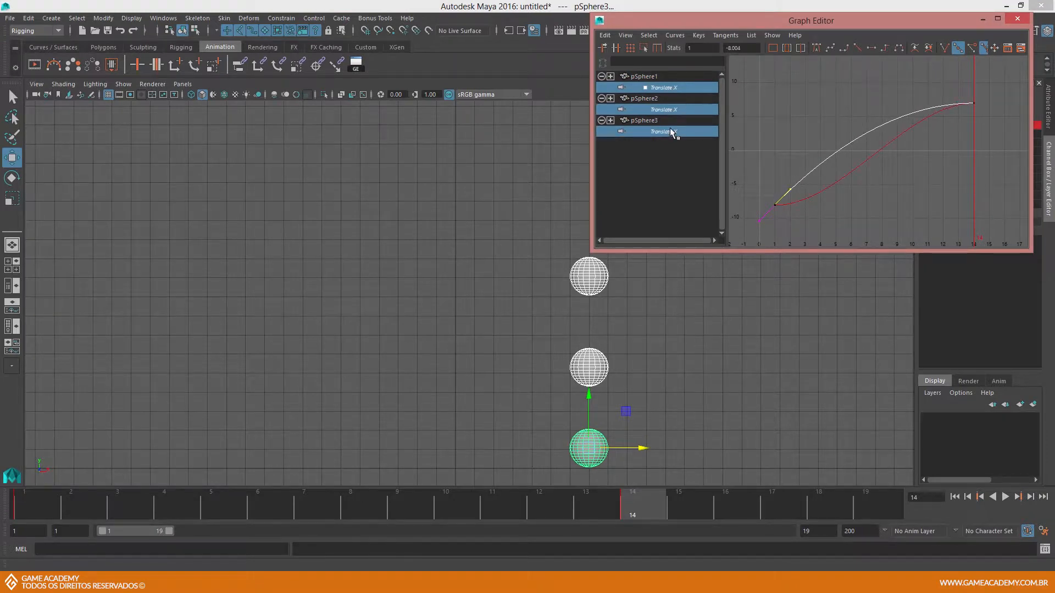
pyautogui.click(780, 156)
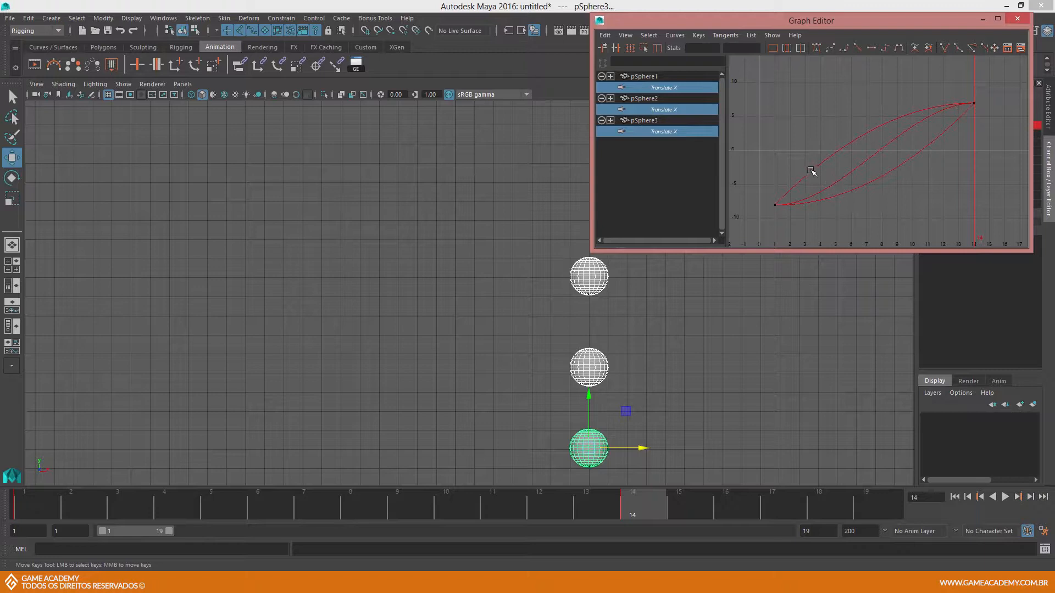
pyautogui.scroll(2, 809, 160)
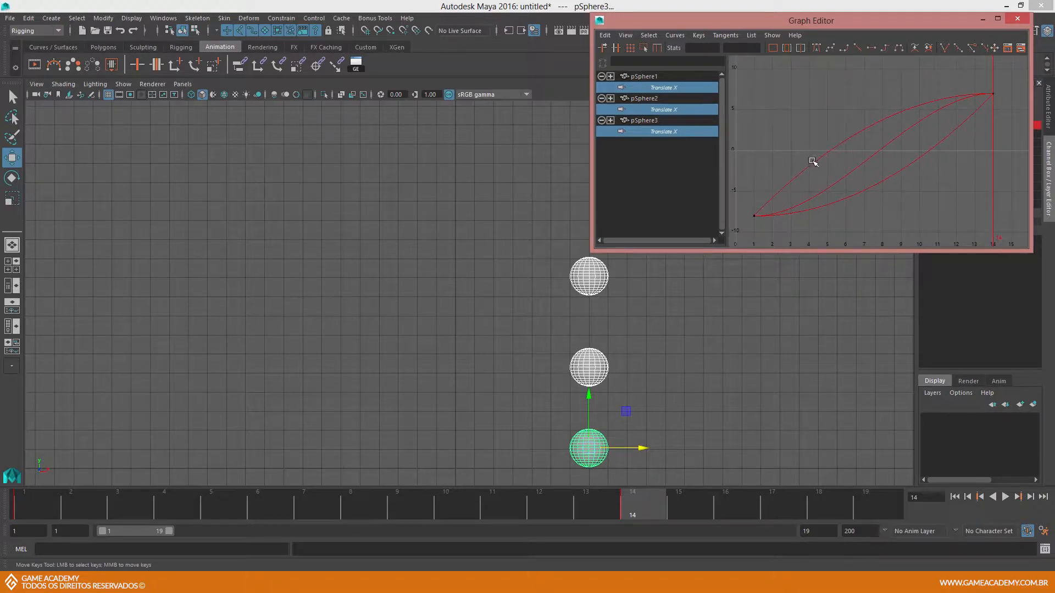
pyautogui.scroll(-2, 815, 158)
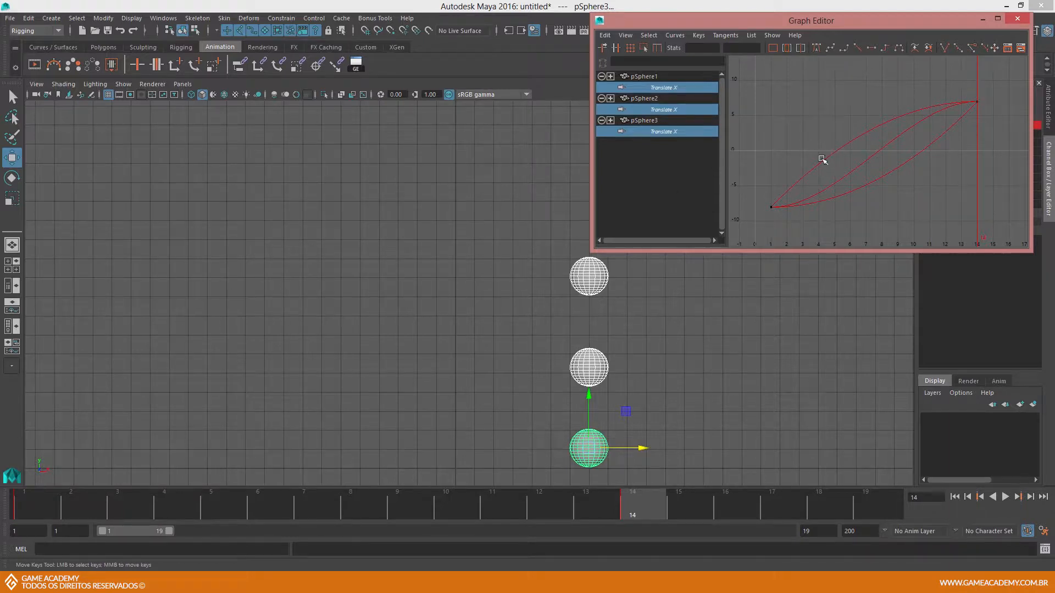
# Scrub the timeline to frame 7 to compare the three spheres' spacing, then return to frame 1.
pyautogui.moveTo(31, 507); pyautogui.dragTo(304, 498)
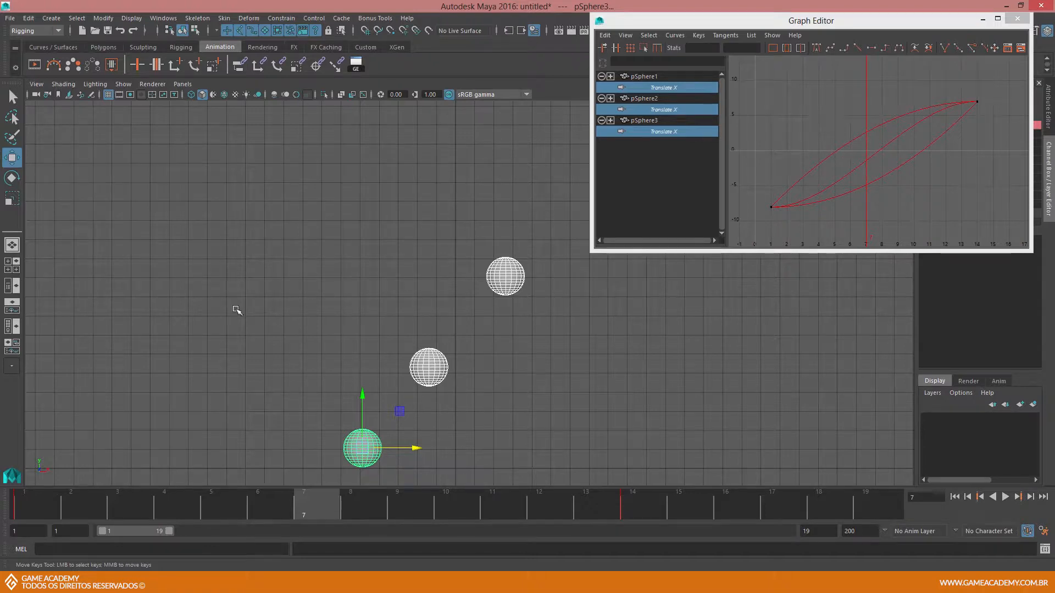
pyautogui.moveTo(32, 509)
pyautogui.mouseDown()
pyautogui.moveTo(164, 492)
pyautogui.moveTo(634, 492)
pyautogui.moveTo(381, 489)
pyautogui.moveTo(50, 501)
pyautogui.moveTo(644, 500)
pyautogui.moveTo(47, 500)
pyautogui.moveTo(618, 503)
pyautogui.moveTo(51, 504)
pyautogui.moveTo(640, 512)
pyautogui.moveTo(47, 502)
pyautogui.moveTo(655, 509)
pyautogui.moveTo(51, 504)
pyautogui.mouseUp()
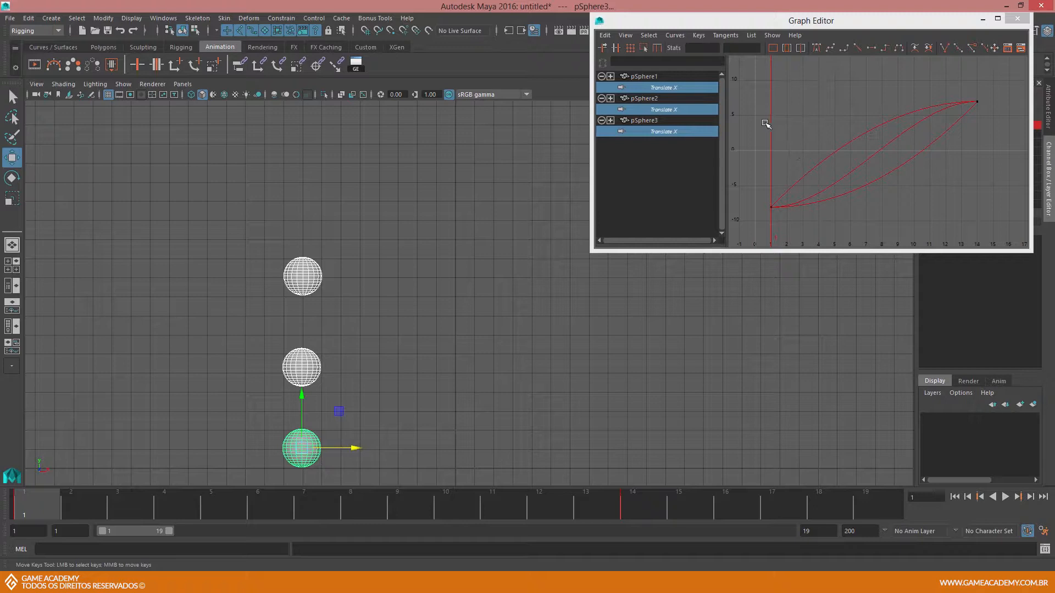
# Scrub the current time from frame 1 to frame 7 inside the Graph Editor to follow the three curves.
pyautogui.moveTo(769, 126); pyautogui.dragTo(784, 125)
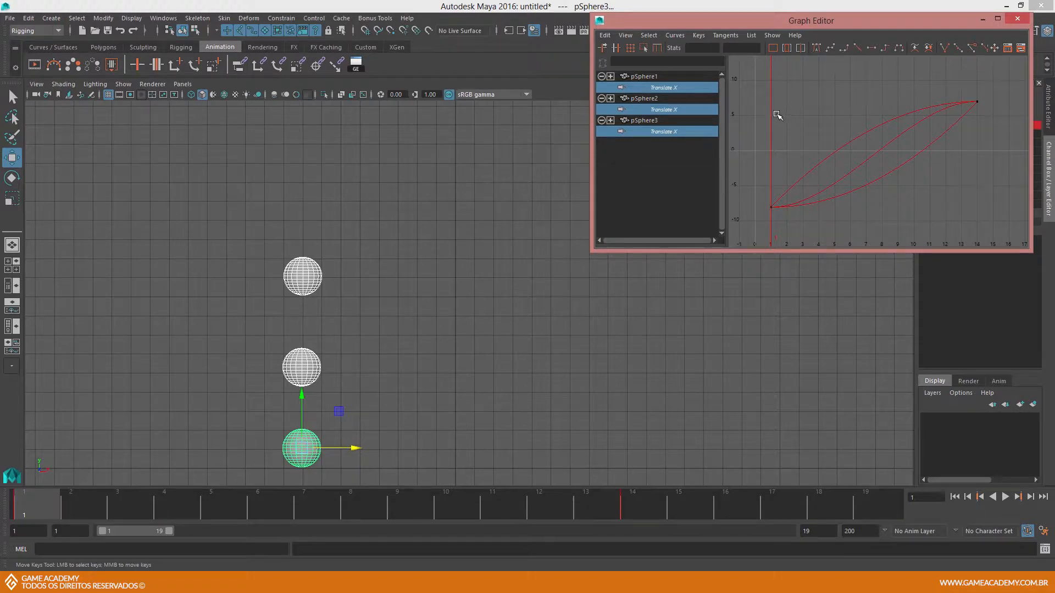
pyautogui.press('w')
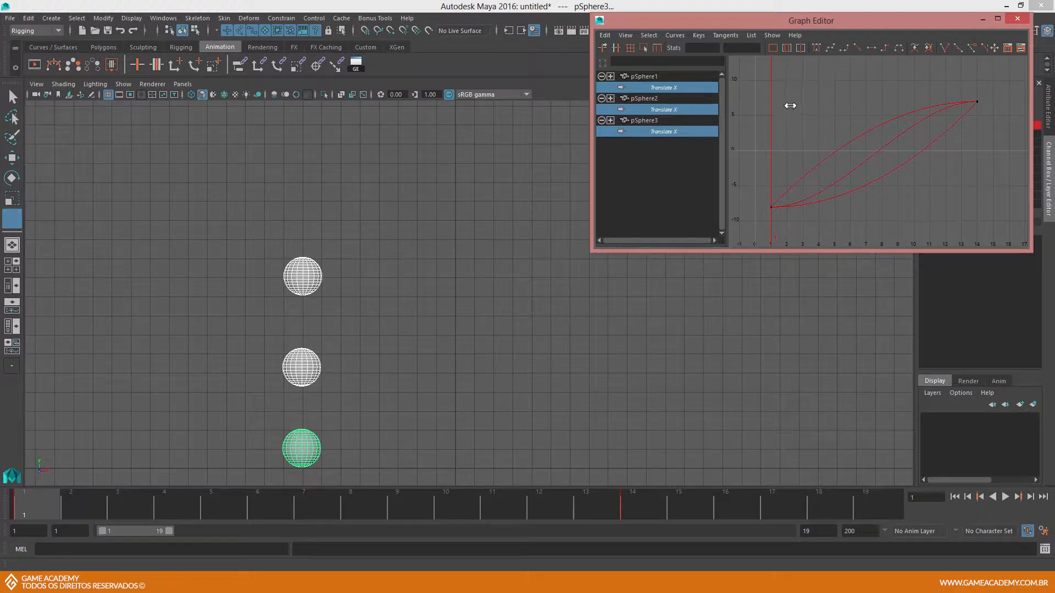
pyautogui.press('w')
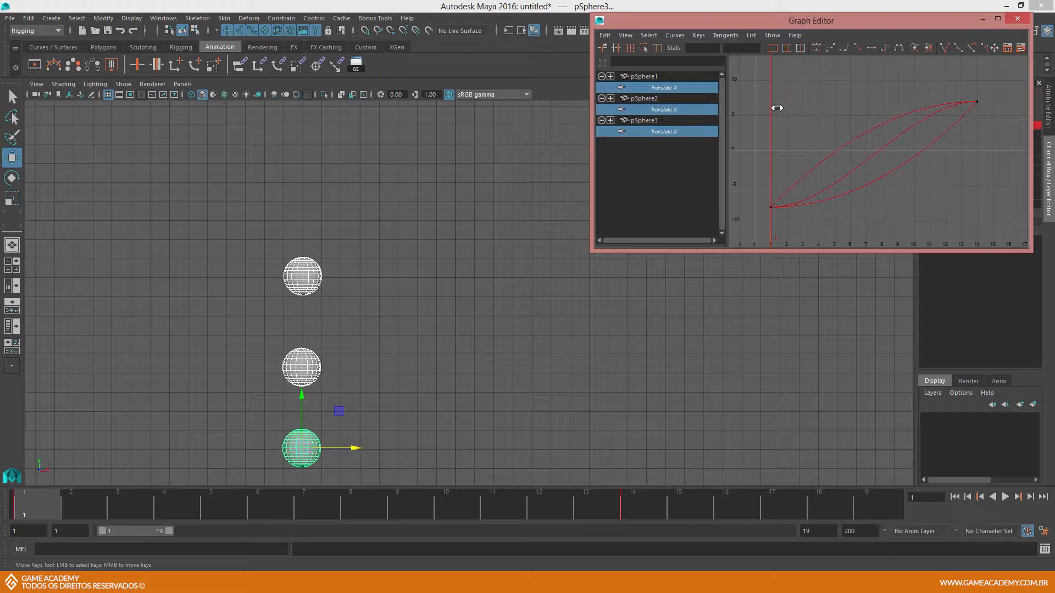
pyautogui.press('w')
pyautogui.moveTo(775, 103); pyautogui.dragTo(860, 94)
pyautogui.press('w')
# Scrub the animation backward directly in the viewport and restore the Move tool.
pyautogui.press('k')
pyautogui.click(301, 282)
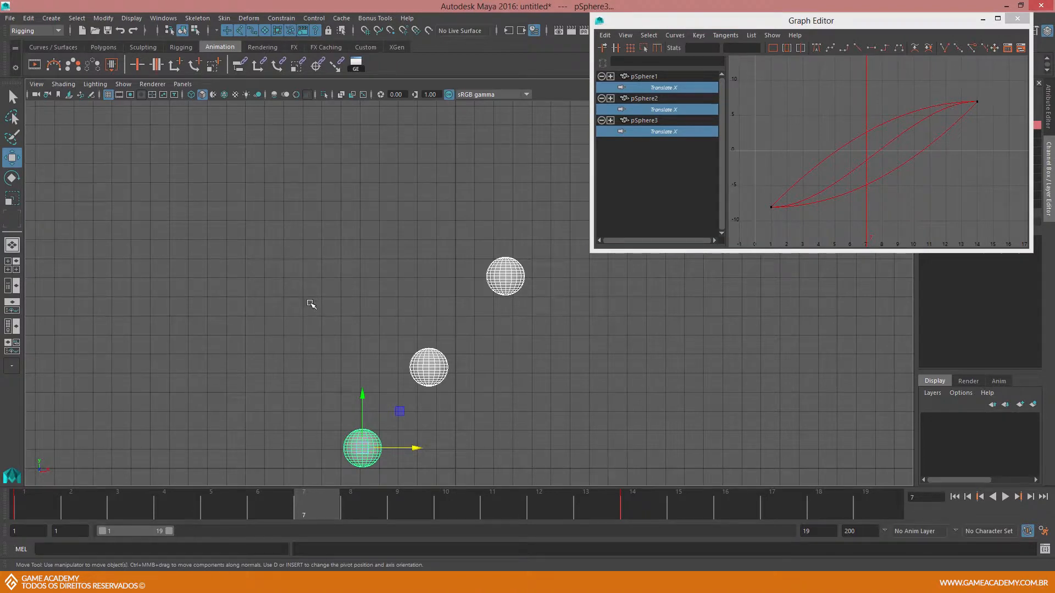
pyautogui.press('k')
pyautogui.moveTo(329, 302); pyautogui.dragTo(170, 291)
pyautogui.press('w')
# Compare the three spheres' positions with their curves at frame 4, then scrub back to frame 1.
pyautogui.moveTo(28, 503); pyautogui.dragTo(157, 500)
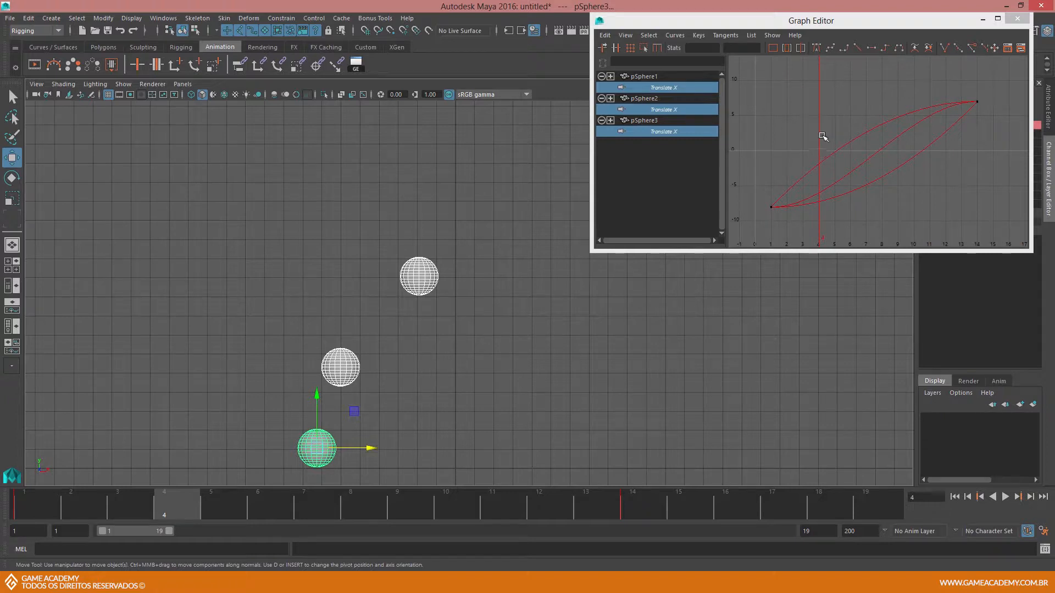
pyautogui.moveTo(819, 122)
pyautogui.mouseDown()
pyautogui.moveTo(766, 123)
pyautogui.moveTo(886, 116)
pyautogui.moveTo(771, 129)
pyautogui.mouseUp()
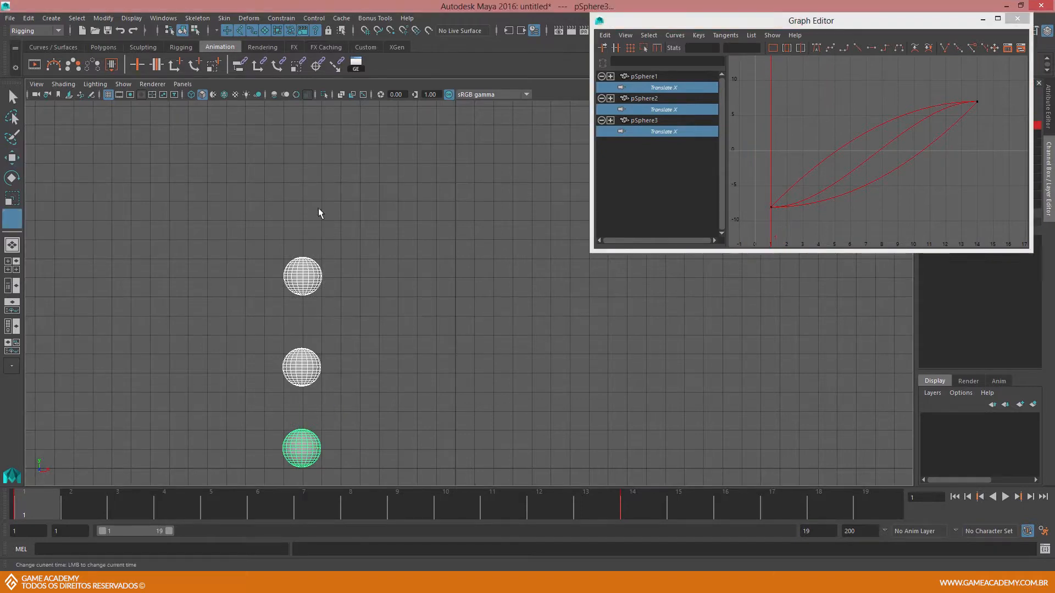
pyautogui.press('w')
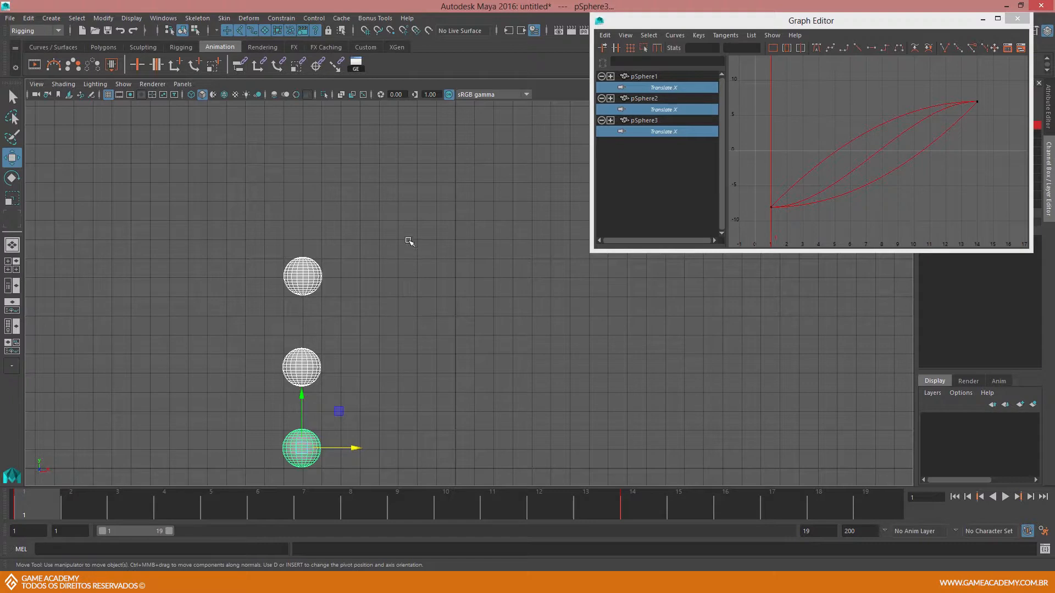
# Check the current time at frame 1 against the three curves inside the Graph Editor, ending with the Move tool active.
pyautogui.press('k')
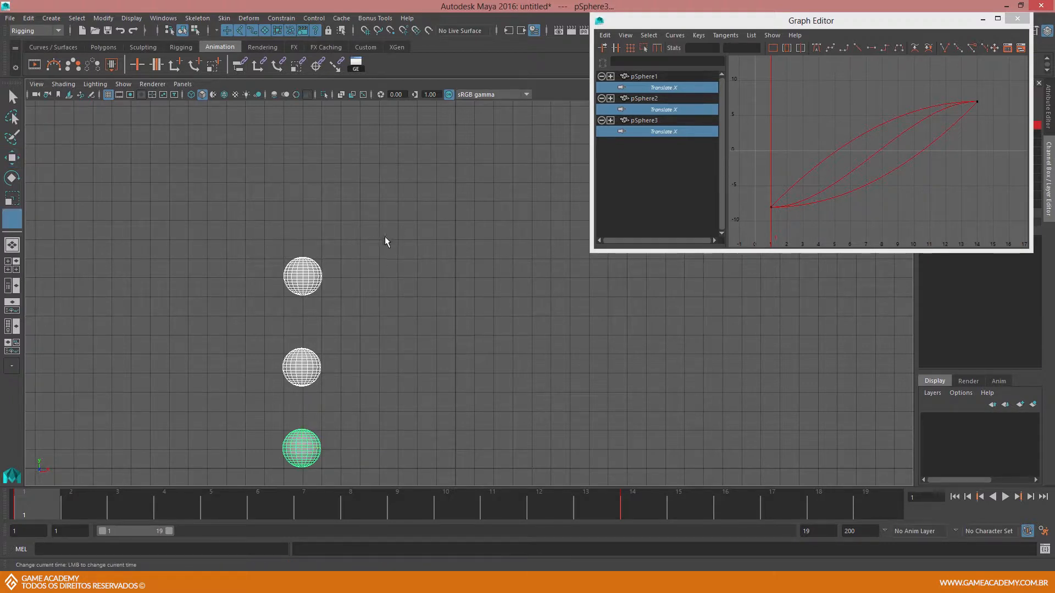
pyautogui.press('w')
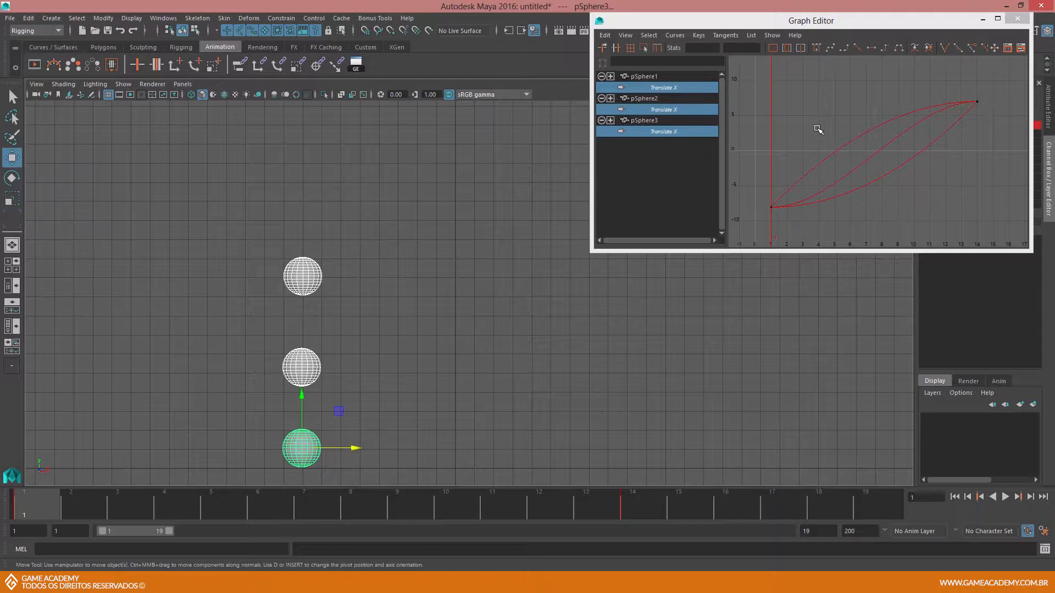
pyautogui.click(819, 128)
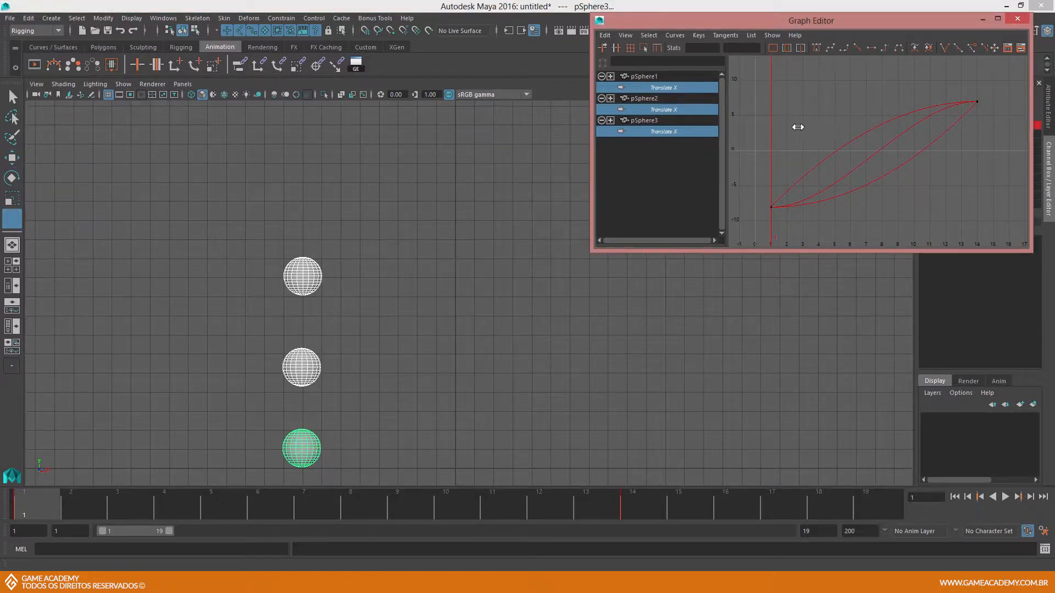
pyautogui.moveTo(773, 128)
pyautogui.mouseDown()
pyautogui.moveTo(879, 127)
pyautogui.moveTo(765, 132)
pyautogui.moveTo(846, 134)
pyautogui.moveTo(765, 135)
pyautogui.moveTo(834, 138)
pyautogui.moveTo(773, 139)
pyautogui.moveTo(827, 139)
pyautogui.moveTo(791, 140)
pyautogui.moveTo(978, 129)
pyautogui.moveTo(772, 131)
pyautogui.mouseUp()
pyautogui.press('w')
# Play the animation and scrub it directly in the viewport to compare the three spheres' motion, then restore the Move tool.
pyautogui.hotkey('alt', 'v')
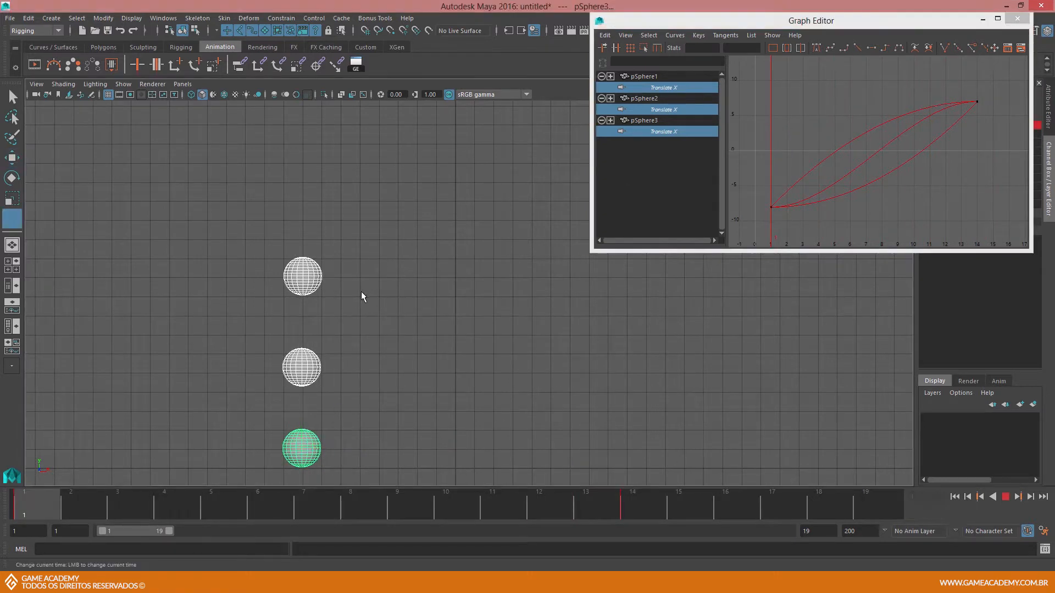
pyautogui.press('k')
pyautogui.moveTo(485, 323); pyautogui.dragTo(324, 318)
pyautogui.press('k')
pyautogui.moveTo(421, 344); pyautogui.dragTo(379, 318)
pyautogui.press('k')
pyautogui.hotkey('alt', 'v')
pyautogui.moveTo(544, 329); pyautogui.dragTo(396, 284)
pyautogui.press('w')
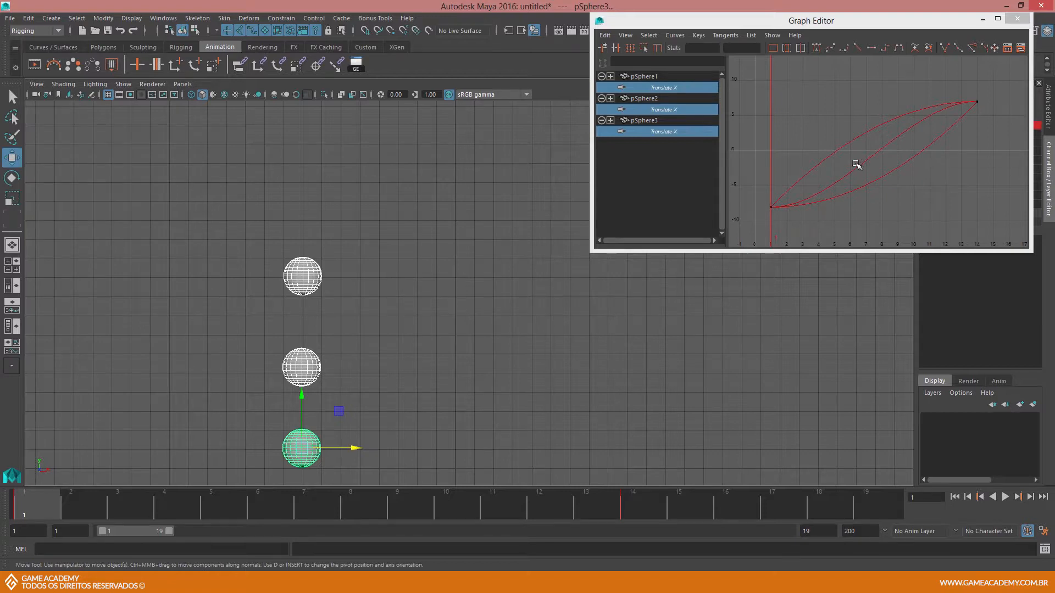
# Clear the curve selection and enlarge the Graph Editor window to give the curves more room.
pyautogui.click(891, 156)
pyautogui.keyDown('alt'); pyautogui.moveTo(889, 154); pyautogui.dragTo(873, 140, button='right'); pyautogui.keyUp('alt')
pyautogui.moveTo(595, 252); pyautogui.dragTo(379, 397)
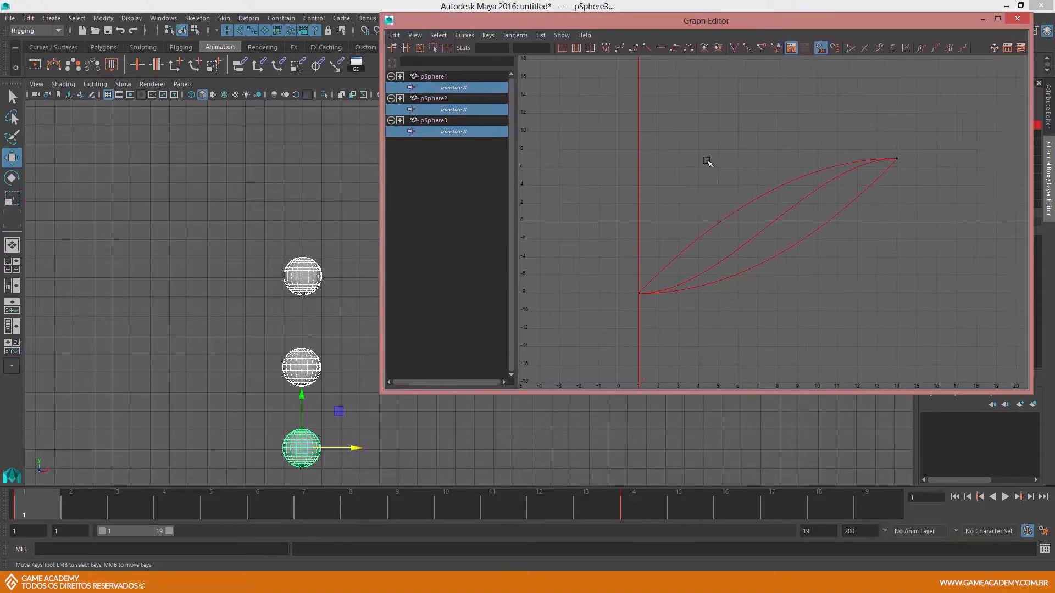
# Pan and zoom the Graph Editor view to examine the three Translate X curves.
pyautogui.scroll(-1, 791, 202)
pyautogui.keyDown('alt'); pyautogui.moveTo(790, 201); pyautogui.dragTo(765, 205, button='middle'); pyautogui.keyUp('alt')
pyautogui.scroll(2, 768, 207)
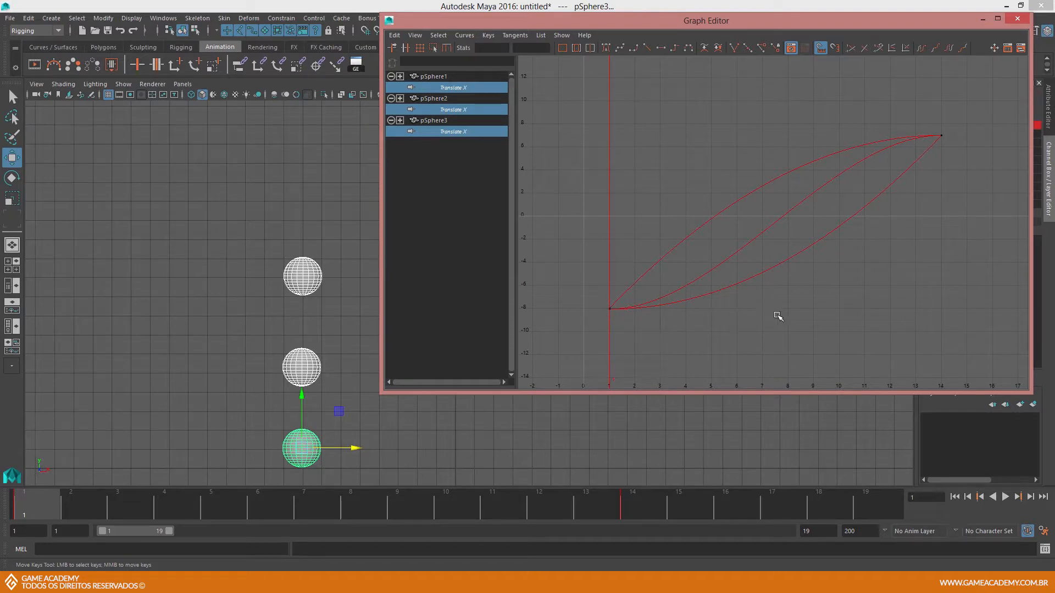
pyautogui.moveTo(797, 293)
pyautogui.keyDown('alt'); pyautogui.mouseDown(button='middle')
pyautogui.moveTo(819, 309)
pyautogui.moveTo(801, 266)
pyautogui.moveTo(800, 309)
pyautogui.moveTo(783, 276)
pyautogui.moveTo(813, 309)
pyautogui.moveTo(789, 290)
pyautogui.moveTo(801, 301)
pyautogui.mouseUp(button='middle'); pyautogui.keyUp('alt')
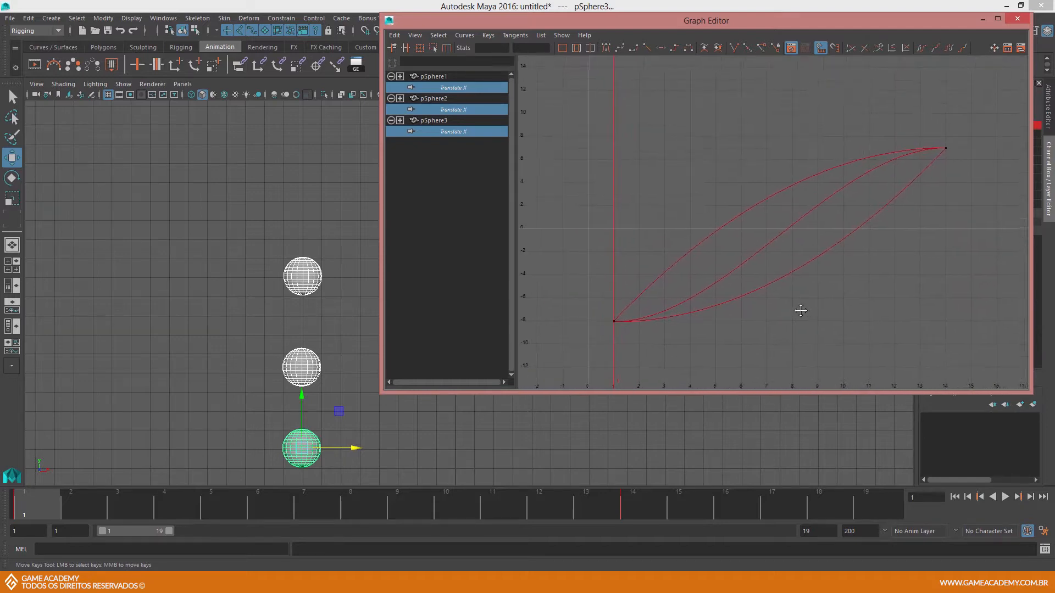
pyautogui.moveTo(844, 326)
pyautogui.keyDown('alt'); pyautogui.mouseDown(button='right')
pyautogui.moveTo(834, 304)
pyautogui.moveTo(847, 308)
pyautogui.moveTo(836, 299)
pyautogui.moveTo(846, 310)
pyautogui.mouseUp(button='right'); pyautogui.keyUp('alt')
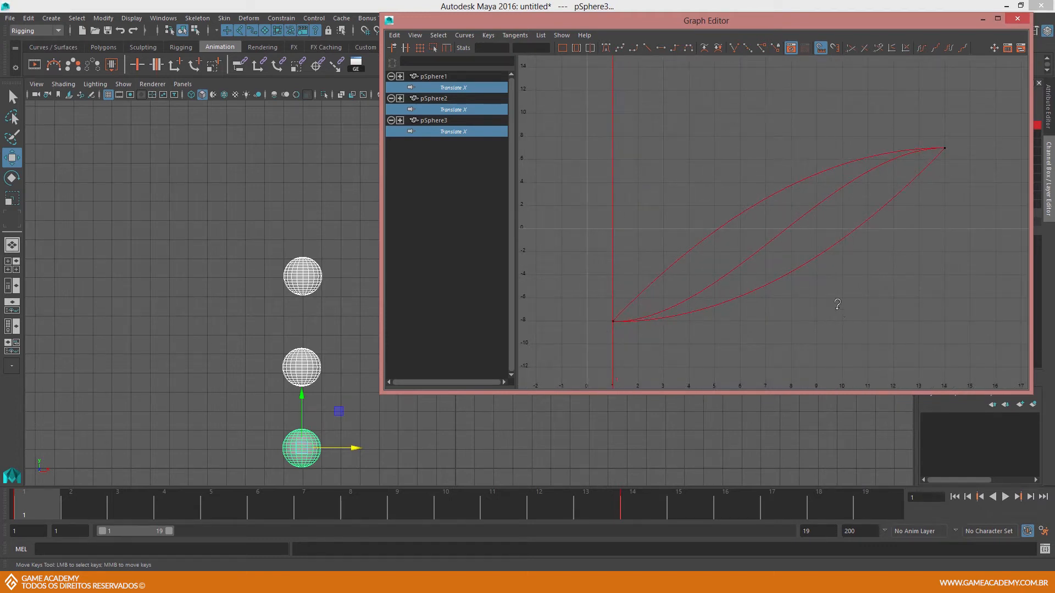
pyautogui.keyDown('alt'); pyautogui.moveTo(836, 308); pyautogui.dragTo(836, 305, button='right'); pyautogui.keyUp('alt')
# Stretch and compress the Graph Editor view along one axis at a time to compare how the curves look at different scales.
pyautogui.keyDown('alt'); pyautogui.keyDown('shift'); pyautogui.moveTo(831, 313); pyautogui.dragTo(791, 244, button='right'); pyautogui.keyUp('shift'); pyautogui.keyUp('alt')
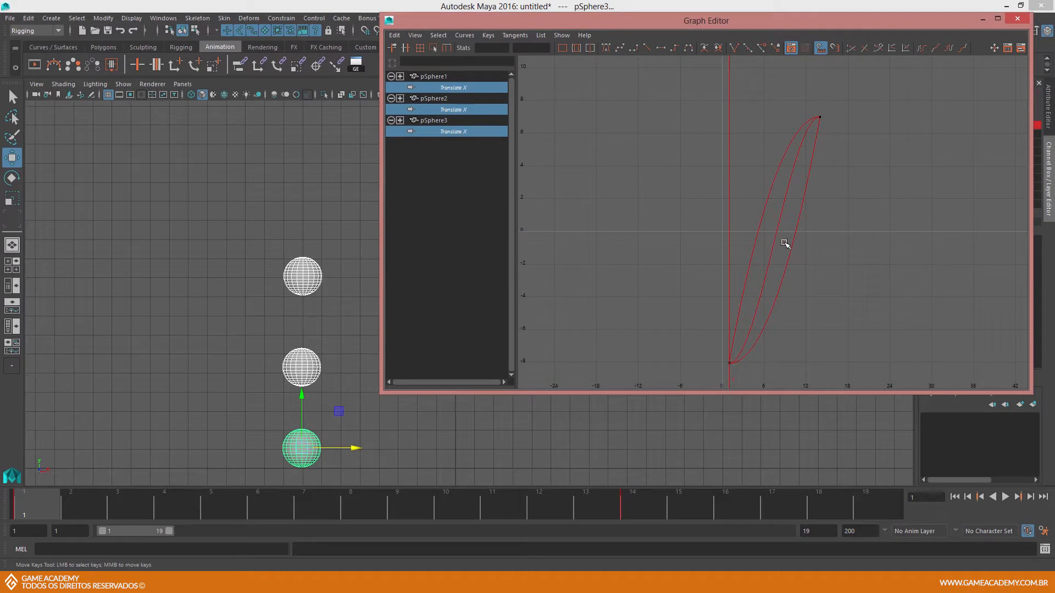
pyautogui.keyDown('alt'); pyautogui.keyDown('shift'); pyautogui.moveTo(765, 230); pyautogui.dragTo(739, 226, button='middle'); pyautogui.keyUp('shift'); pyautogui.keyUp('alt')
pyautogui.keyDown('alt'); pyautogui.keyDown('shift'); pyautogui.moveTo(777, 229); pyautogui.dragTo(767, 312, button='right'); pyautogui.keyUp('shift'); pyautogui.keyUp('alt')
pyautogui.scroll(6, 713, 237)
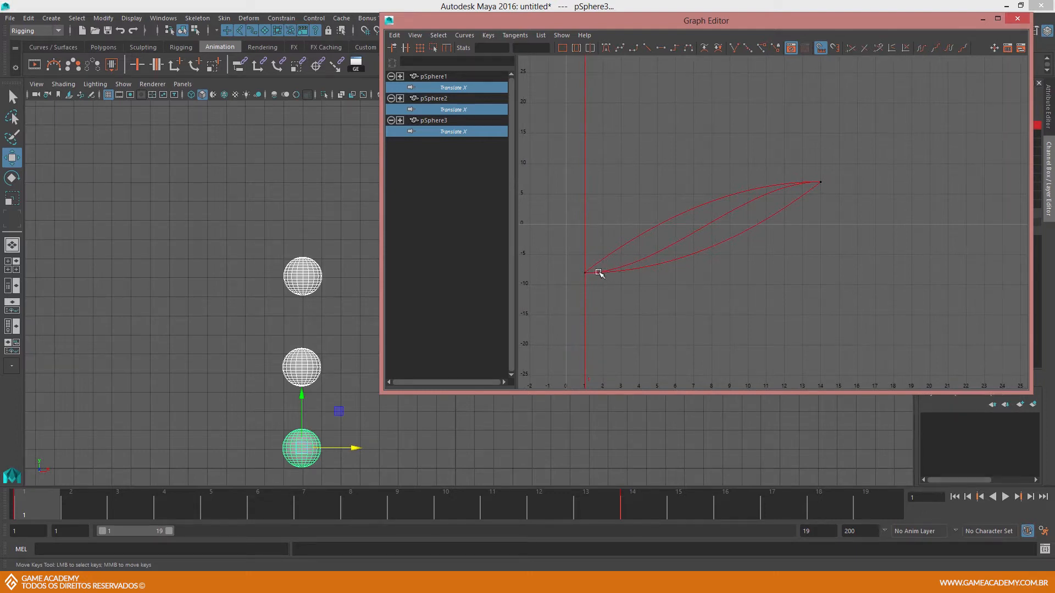
pyautogui.keyDown('alt'); pyautogui.moveTo(654, 277); pyautogui.dragTo(686, 280, button='middle'); pyautogui.keyUp('alt')
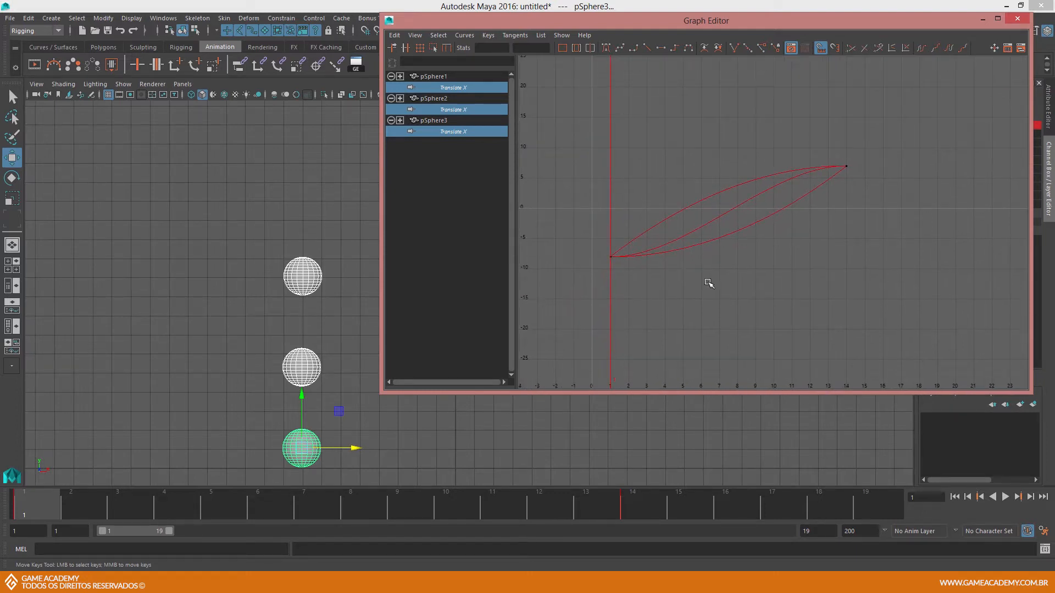
pyautogui.keyDown('alt'); pyautogui.keyDown('shift'); pyautogui.moveTo(707, 289); pyautogui.dragTo(707, 250, button='right'); pyautogui.keyUp('shift'); pyautogui.keyUp('alt')
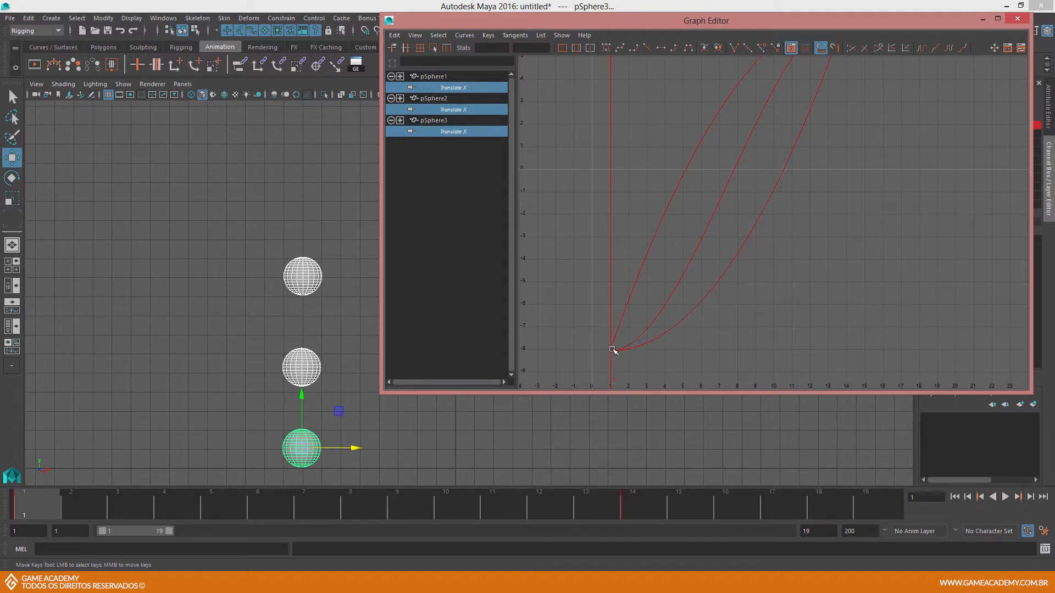
pyautogui.moveTo(766, 302)
pyautogui.keyDown('alt'); pyautogui.keyDown('shift'); pyautogui.mouseDown(button='right')
pyautogui.moveTo(765, 292)
pyautogui.moveTo(749, 305)
pyautogui.mouseUp(button='right'); pyautogui.keyUp('shift'); pyautogui.keyUp('alt')
pyautogui.moveTo(742, 302)
pyautogui.keyDown('alt'); pyautogui.keyDown('shift'); pyautogui.mouseDown(button='right')
pyautogui.moveTo(737, 285)
pyautogui.moveTo(723, 304)
pyautogui.mouseUp(button='right'); pyautogui.keyUp('shift'); pyautogui.keyUp('alt')
pyautogui.keyDown('alt'); pyautogui.moveTo(706, 285); pyautogui.dragTo(705, 315, button='middle'); pyautogui.keyUp('alt')
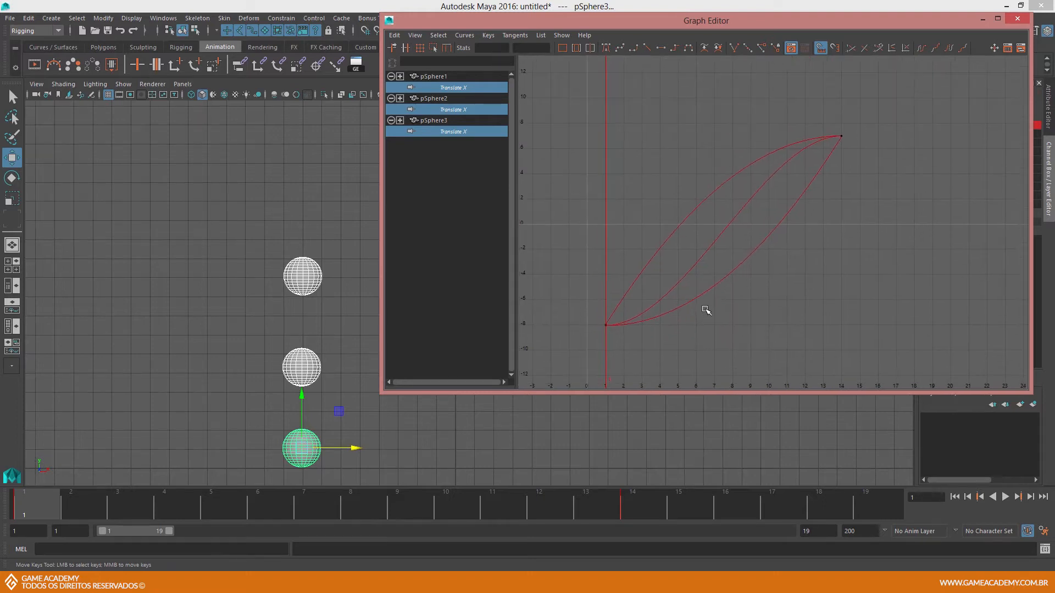
# Examine the curves' end keys at frame 14 close up, then return to a view of the whole curves.
pyautogui.keyDown('alt'); pyautogui.keyDown('shift'); pyautogui.moveTo(705, 302); pyautogui.dragTo(753, 279, button='right'); pyautogui.keyUp('shift'); pyautogui.keyUp('alt')
pyautogui.keyDown('alt'); pyautogui.moveTo(743, 274); pyautogui.dragTo(740, 288, button='middle'); pyautogui.keyUp('alt')
pyautogui.keyDown('alt'); pyautogui.keyDown('shift'); pyautogui.moveTo(713, 257); pyautogui.dragTo(798, 213, button='right'); pyautogui.keyUp('shift'); pyautogui.keyUp('alt')
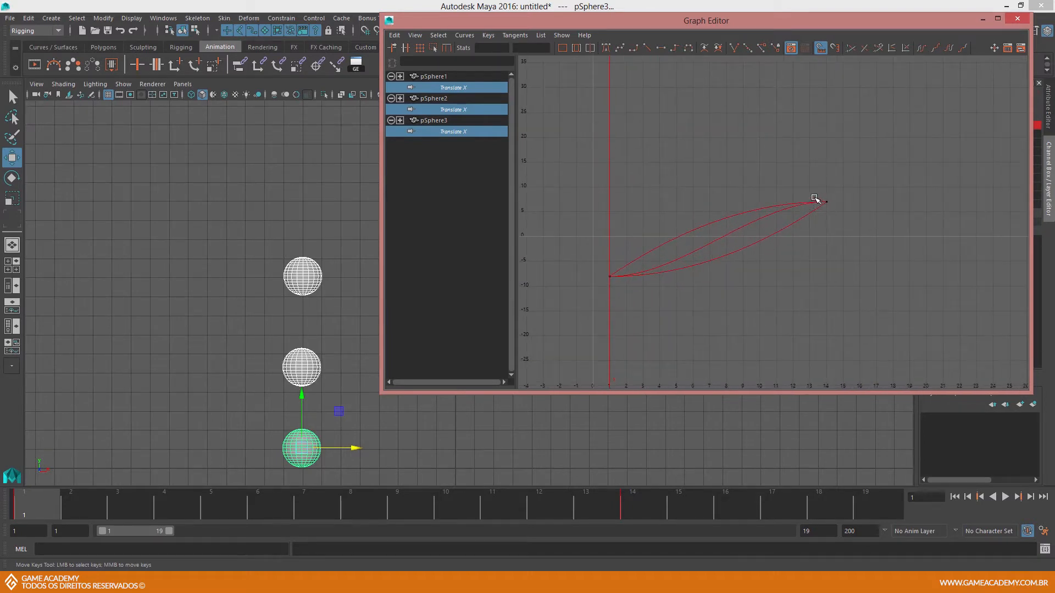
pyautogui.keyDown('alt'); pyautogui.keyDown('shift'); pyautogui.moveTo(787, 247); pyautogui.dragTo(805, 181, button='right'); pyautogui.keyUp('shift'); pyautogui.keyUp('alt')
pyautogui.keyDown('alt'); pyautogui.moveTo(805, 182); pyautogui.dragTo(709, 222, button='middle'); pyautogui.keyUp('alt')
pyautogui.keyDown('alt'); pyautogui.moveTo(709, 221); pyautogui.dragTo(768, 201, button='right'); pyautogui.keyUp('alt')
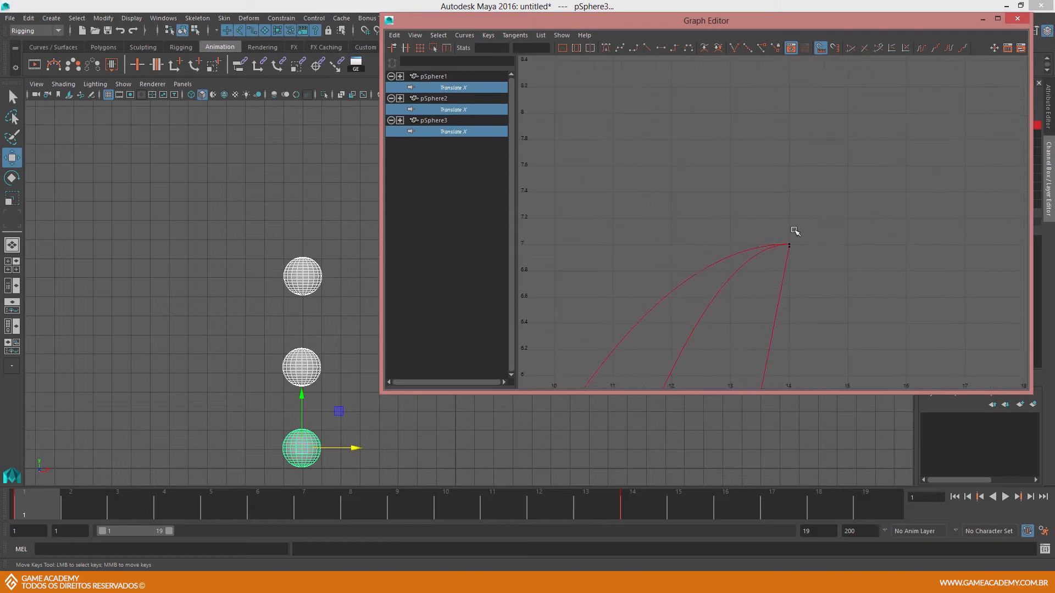
pyautogui.keyDown('alt'); pyautogui.moveTo(776, 274); pyautogui.dragTo(745, 208, button='right'); pyautogui.keyUp('alt')
pyautogui.keyDown('alt'); pyautogui.moveTo(746, 207); pyautogui.dragTo(751, 189, button='middle'); pyautogui.keyUp('alt')
# Select the frame 1 keys of all three curves to inspect their tangents, frame all curves, and clear the selection.
pyautogui.moveTo(645, 324); pyautogui.dragTo(684, 367)
pyautogui.moveTo(642, 324); pyautogui.dragTo(684, 358)
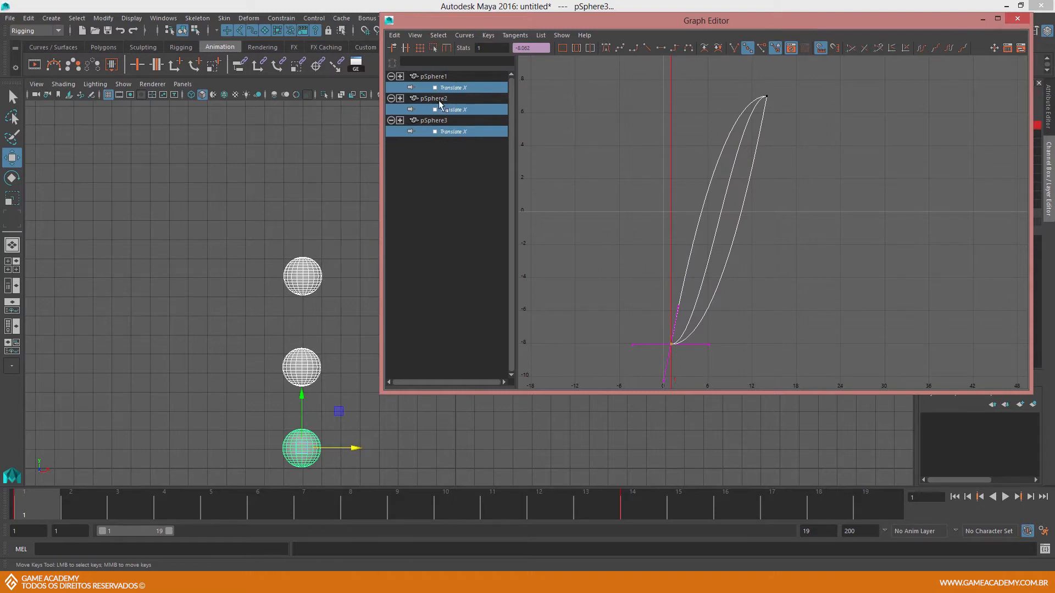
pyautogui.press('a')
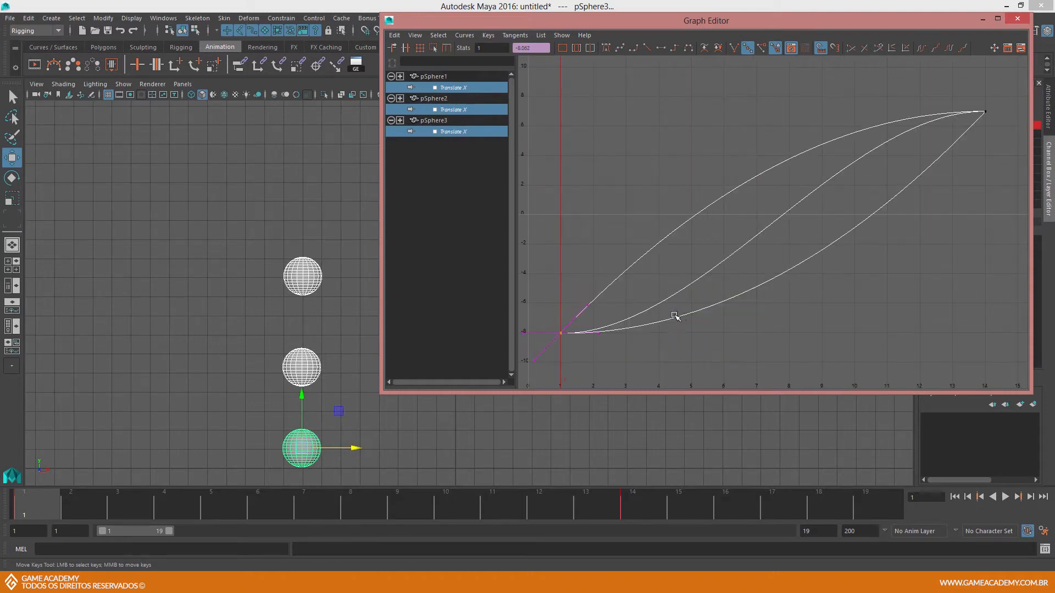
pyautogui.keyDown('alt'); pyautogui.moveTo(636, 315); pyautogui.dragTo(704, 277); pyautogui.keyUp('alt')
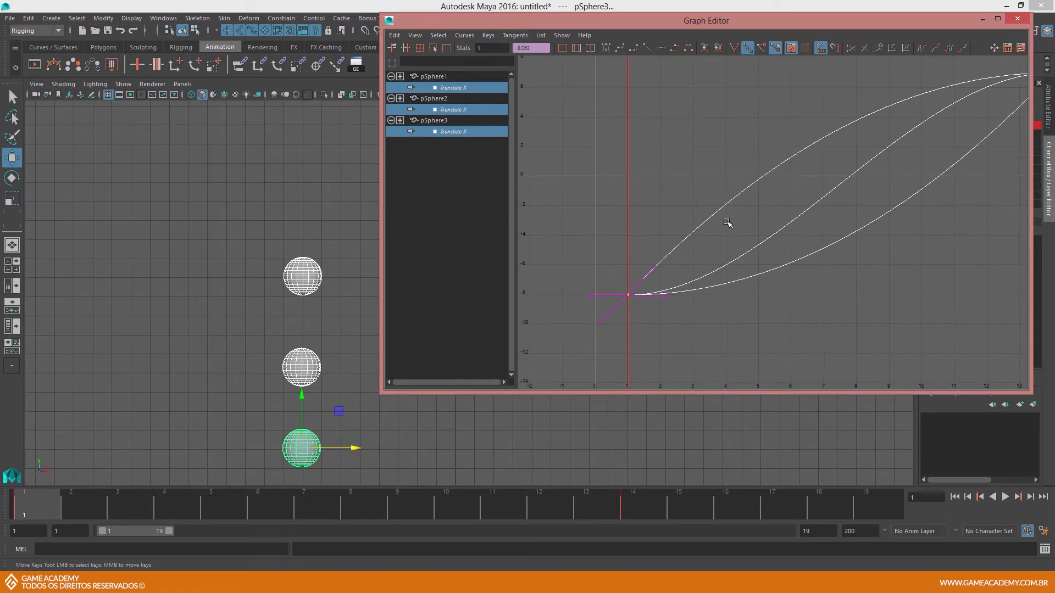
pyautogui.click(735, 219)
pyautogui.keyDown('alt'); pyautogui.moveTo(988, 84); pyautogui.dragTo(841, 160, button='middle'); pyautogui.keyUp('alt')
pyautogui.keyDown('alt'); pyautogui.moveTo(907, 150); pyautogui.dragTo(863, 171, button='middle'); pyautogui.keyUp('alt')
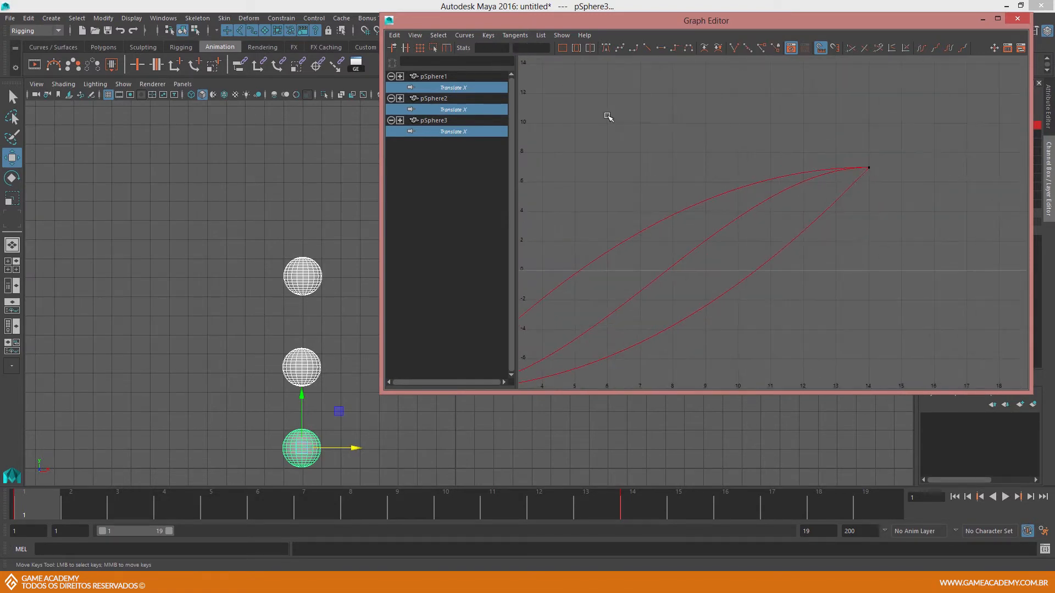
# Isolate pSphere1's Translate X curve and select its frame 14 key, then its frame 1 key, to show their tangents.
pyautogui.click(457, 88)
pyautogui.keyDown('alt'); pyautogui.moveTo(890, 134); pyautogui.dragTo(1006, 79, button='middle'); pyautogui.keyUp('alt')
pyautogui.moveTo(1010, 82); pyautogui.dragTo(933, 201)
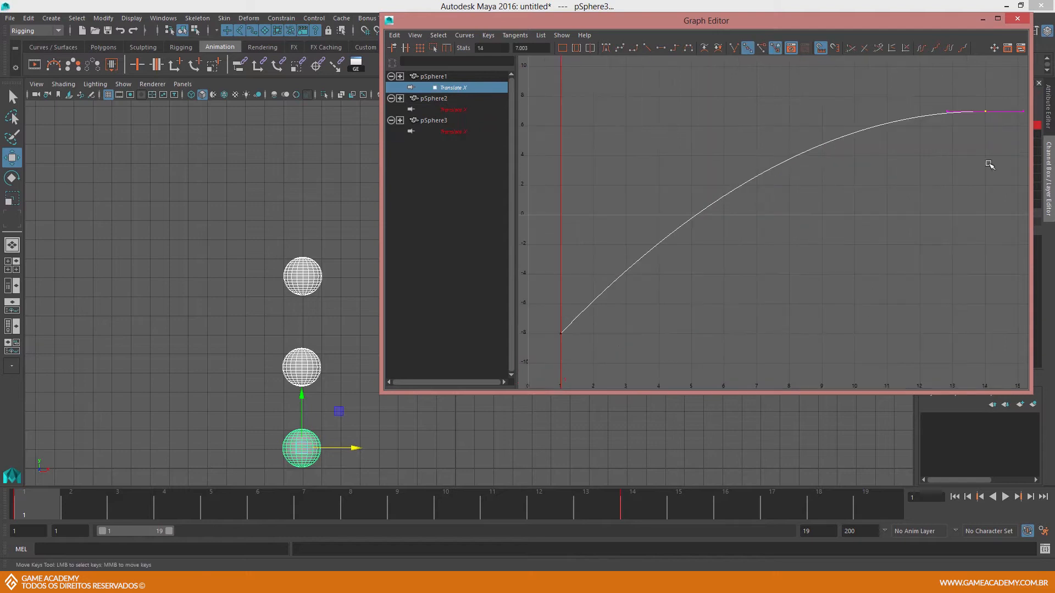
pyautogui.moveTo(553, 326); pyautogui.dragTo(590, 356)
pyautogui.keyDown('alt'); pyautogui.moveTo(701, 306); pyautogui.dragTo(645, 302, button='right'); pyautogui.keyUp('alt')
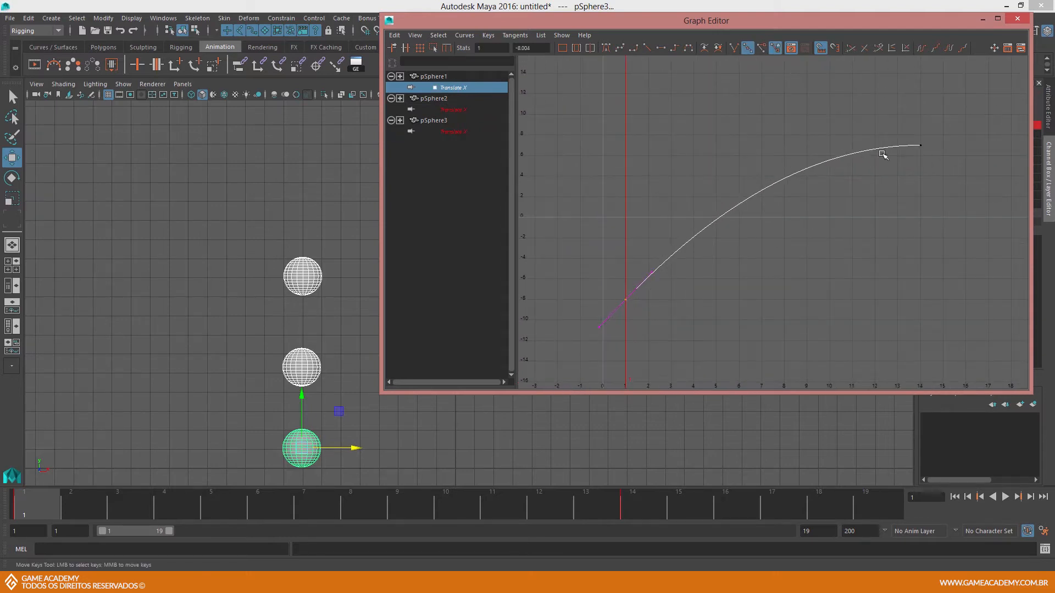
pyautogui.keyDown('alt'); pyautogui.moveTo(755, 221); pyautogui.dragTo(702, 239, button='middle'); pyautogui.keyUp('alt')
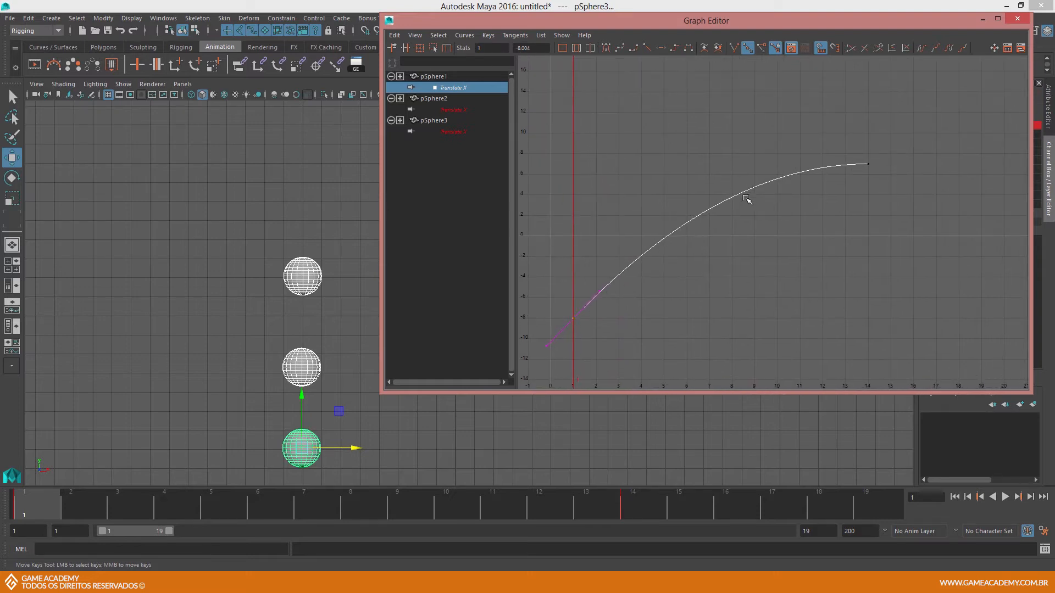
# Add the Translate X curves of pSphere2 and pSphere3 to the graph and frame all three curves.
pyautogui.keyDown('ctrl'); pyautogui.click(467, 110); pyautogui.keyUp('ctrl')
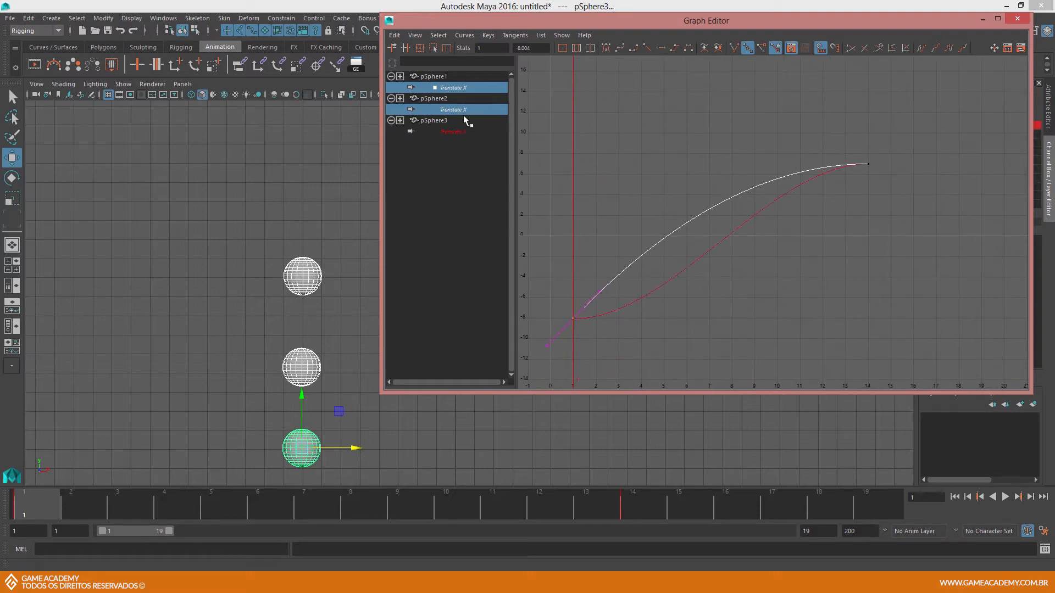
pyautogui.keyDown('ctrl'); pyautogui.click(459, 132); pyautogui.keyUp('ctrl')
pyautogui.press('f')
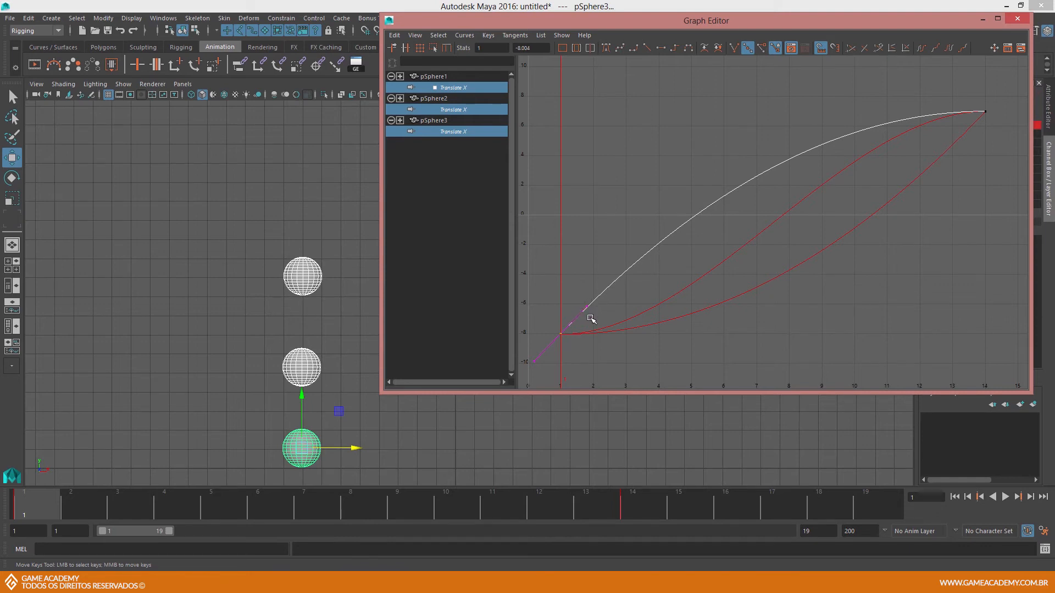
# Try a flatter outgoing tangent on pSphere1's frame 1 key, then undo the tangent change.
pyautogui.keyDown('alt'); pyautogui.moveTo(588, 298); pyautogui.dragTo(608, 323, button='middle'); pyautogui.keyUp('alt')
pyautogui.click(608, 301)
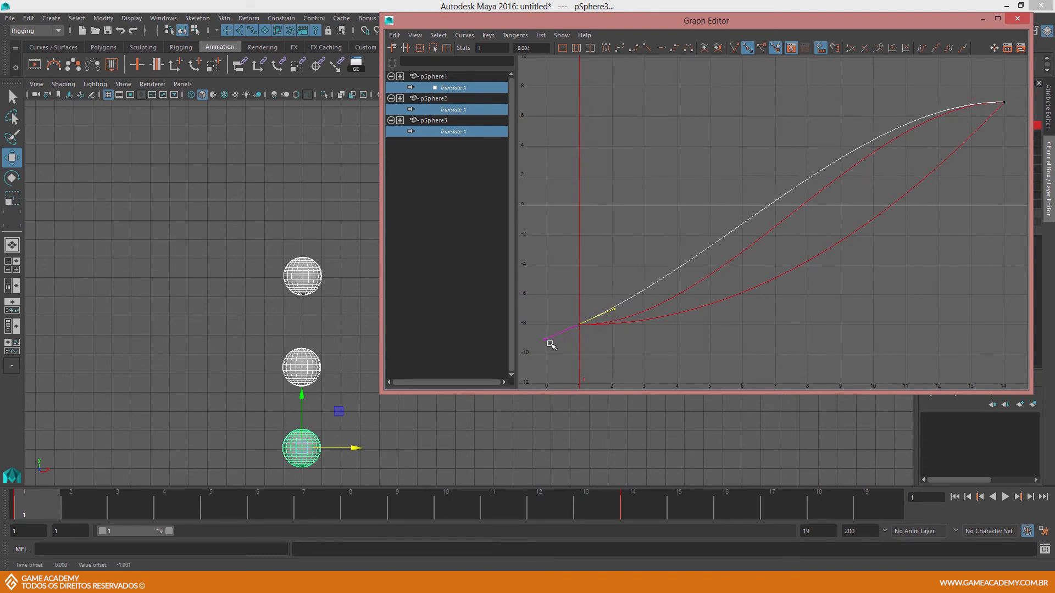
pyautogui.hotkey('ctrl', 'z')
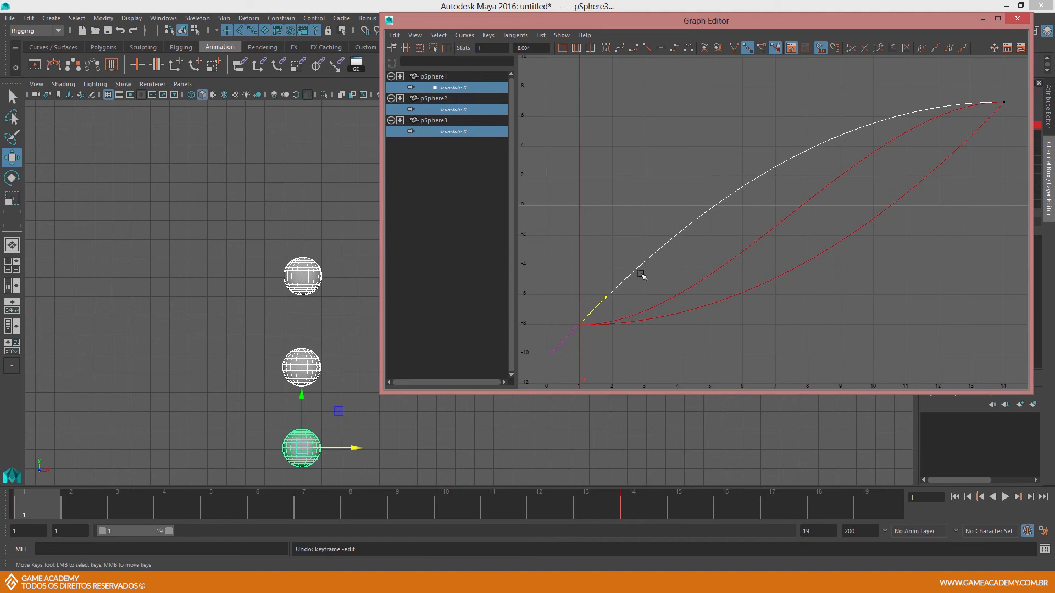
pyautogui.moveTo(624, 304); pyautogui.dragTo(611, 314, button='middle')
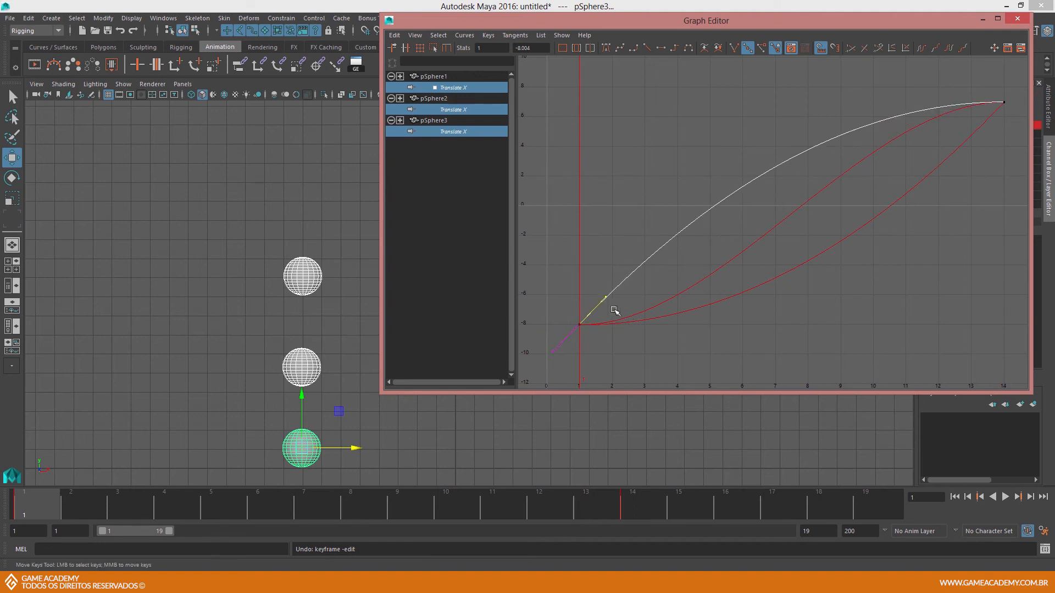